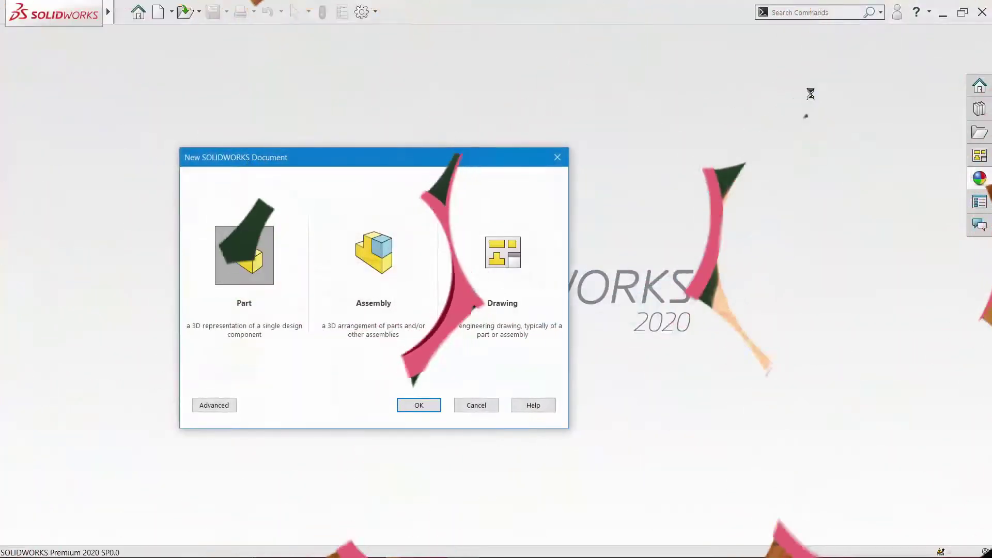
Confirm Part in the New SOLIDWORKS Document dialog to create Part10
key("Return")
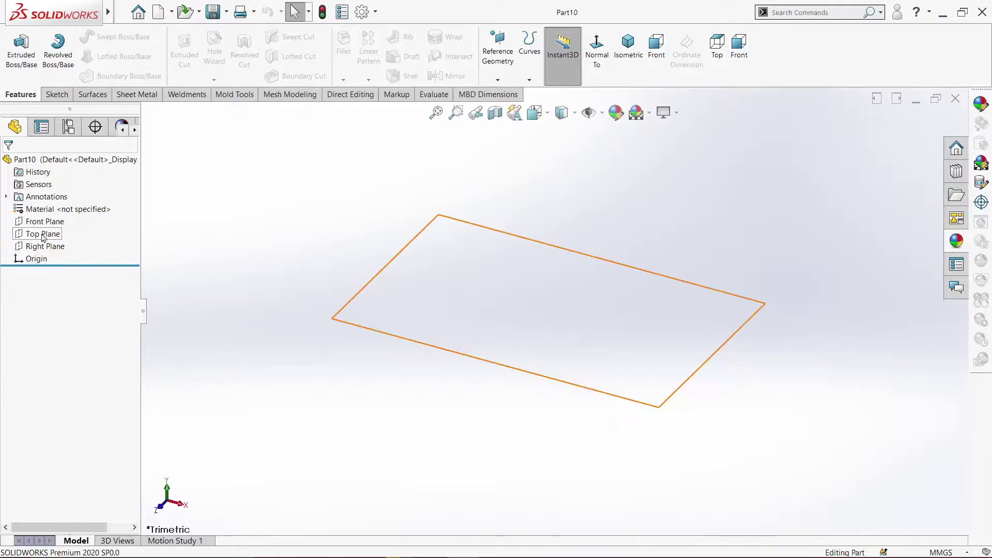
On the Front Plane, sketch a 3-point arc bulging downward below the origin
left_click(43, 222)
left_click(57, 206)
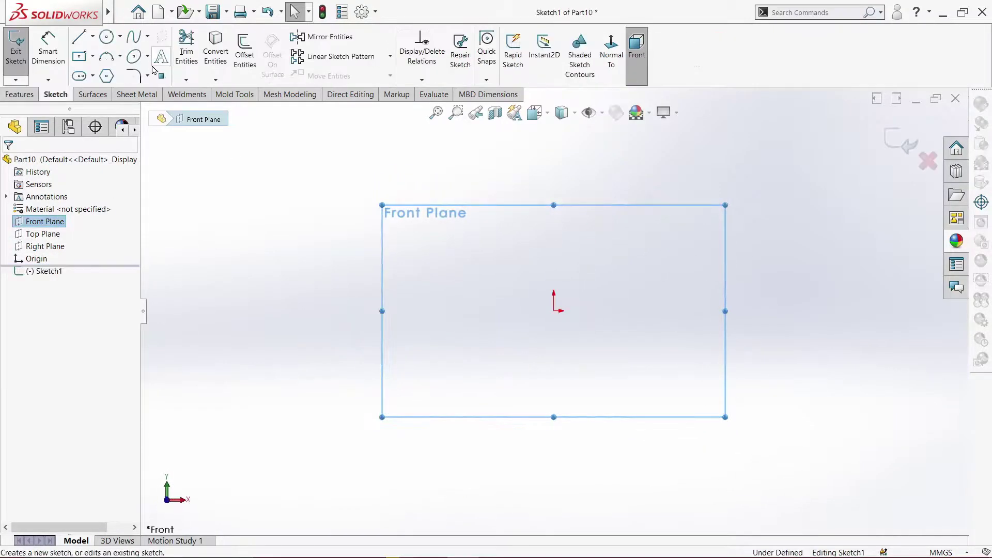
left_click(106, 56)
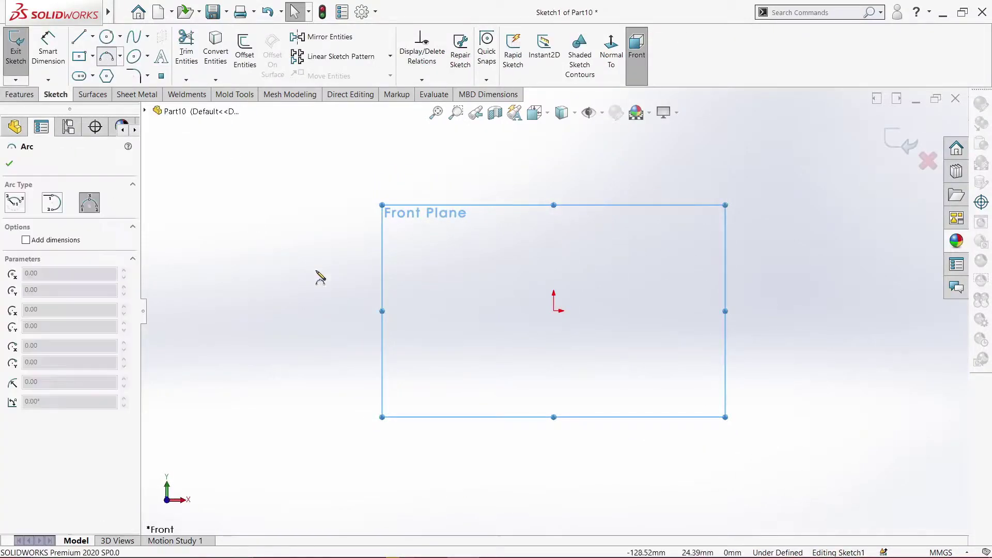
left_click(355, 311)
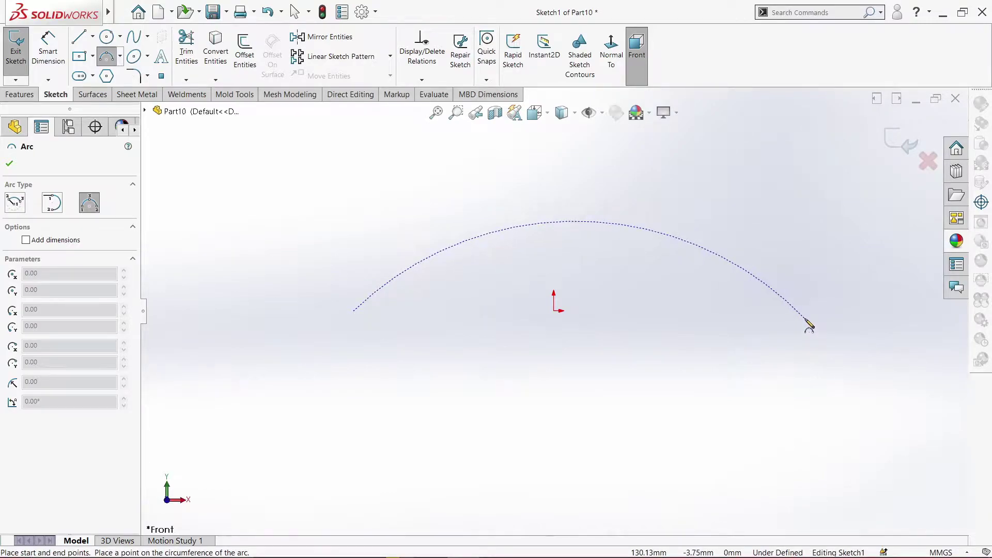
left_click(805, 320)
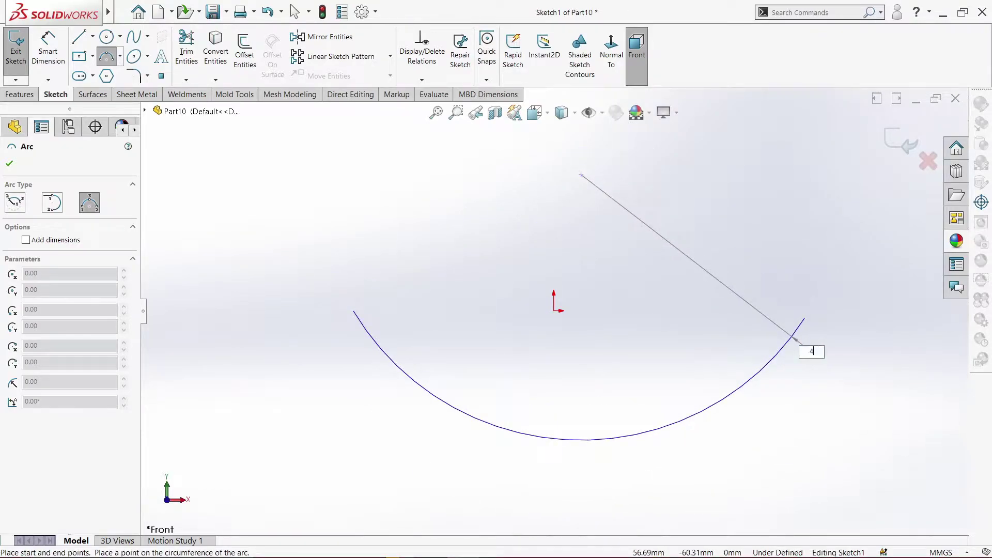
left_click(666, 434)
right_click(386, 218)
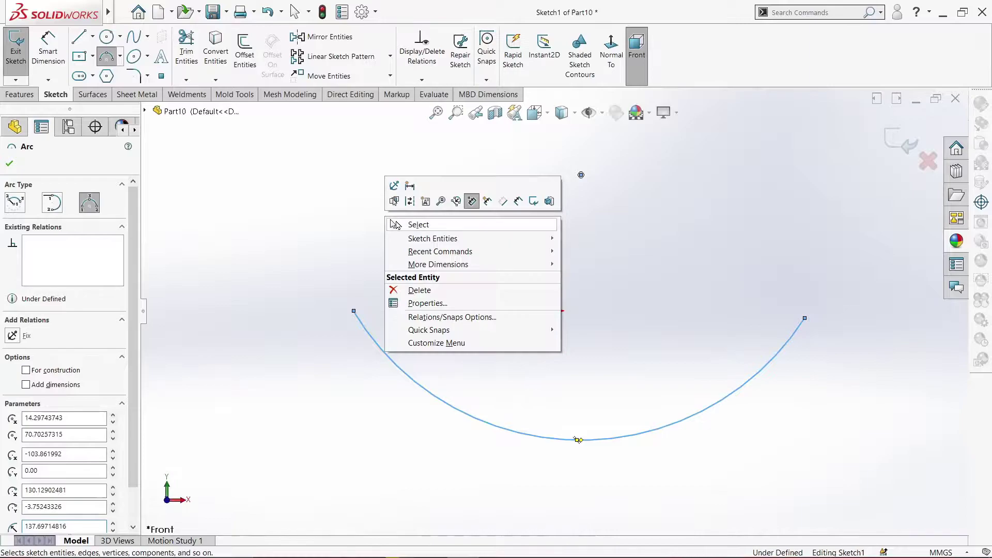
left_click(397, 226)
Close the arc with a straight line joining its two ends
left_click(79, 38)
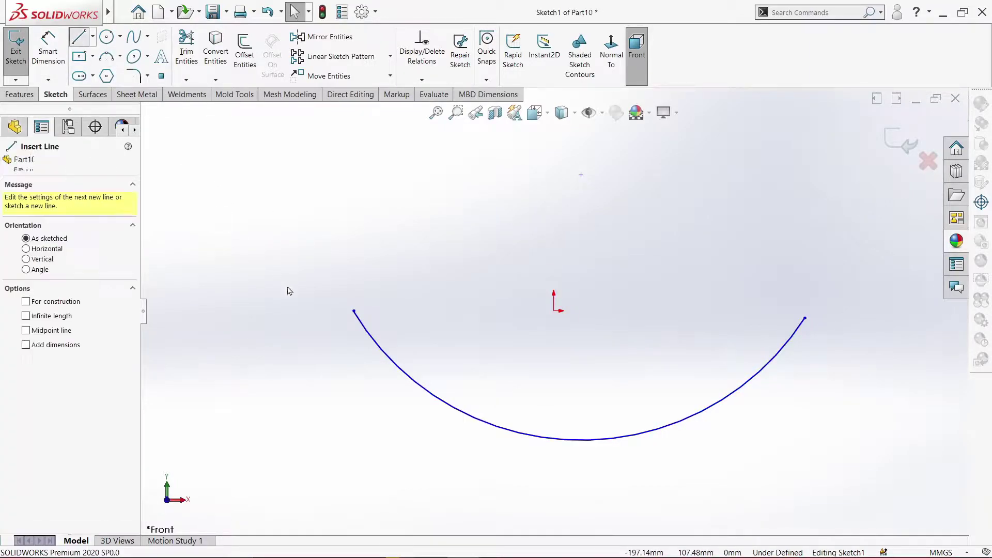
left_click(355, 312)
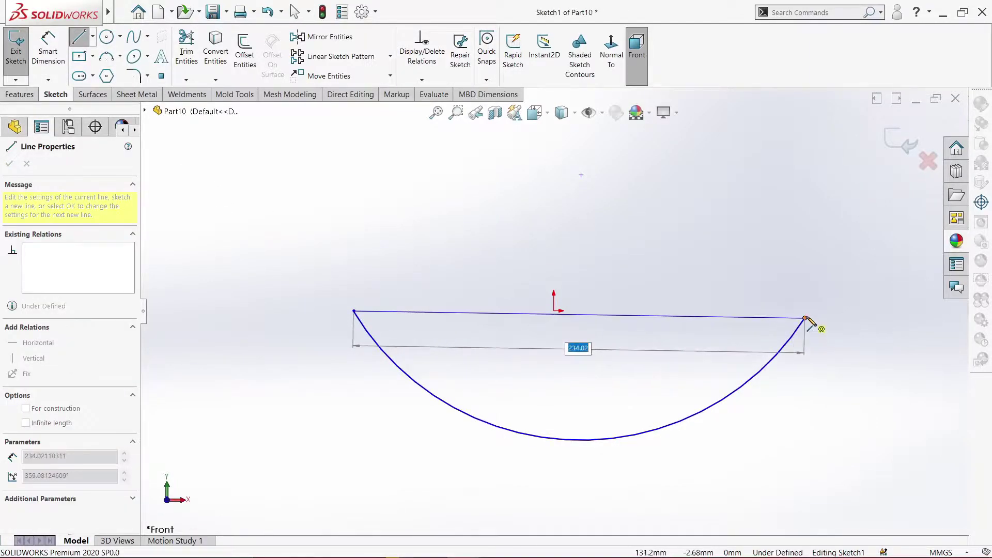
left_click(805, 318)
right_click(804, 318)
left_click(806, 317)
key("Escape")
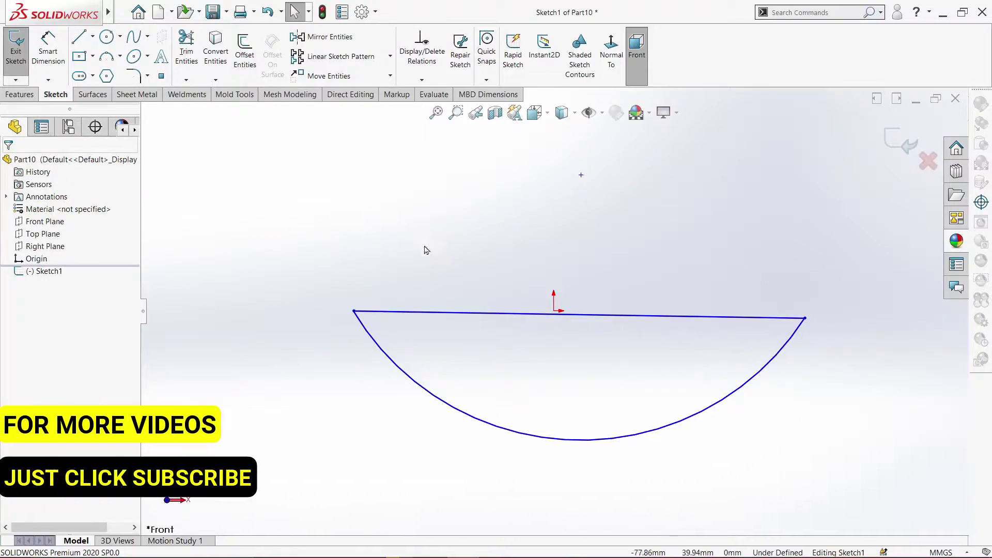
Make the closing line horizontal and make its midpoint coincident with the origin
left_click(525, 314)
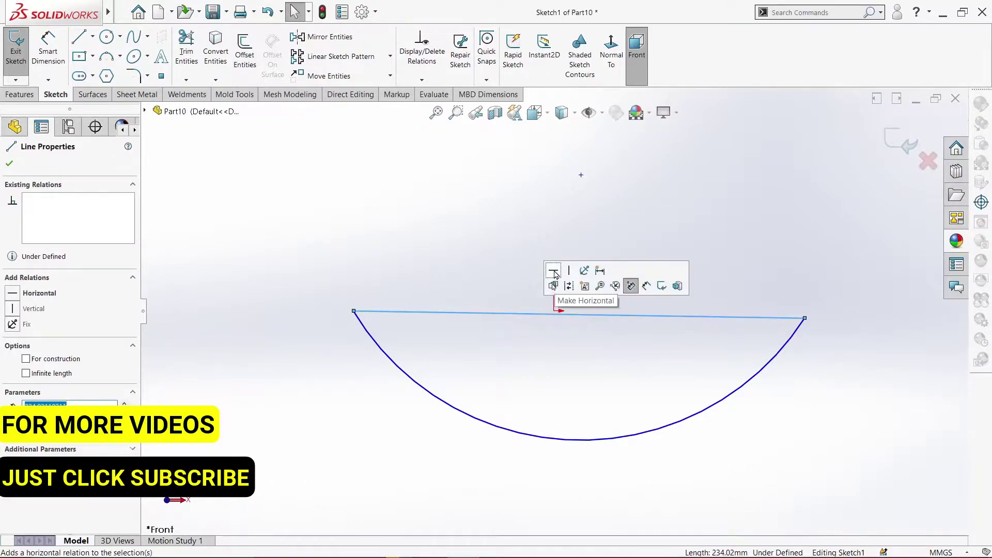
left_click(563, 286)
left_click(498, 273)
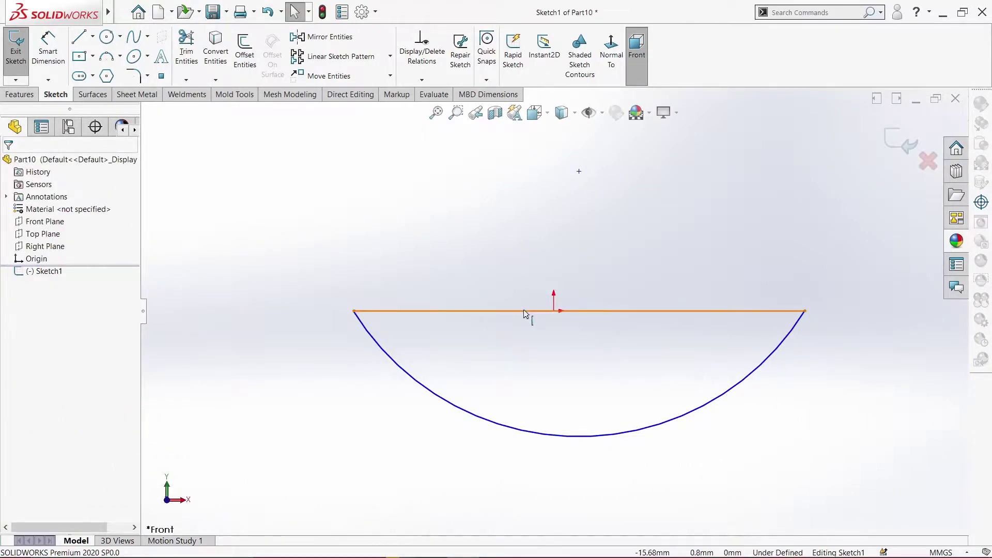
left_click(579, 311)
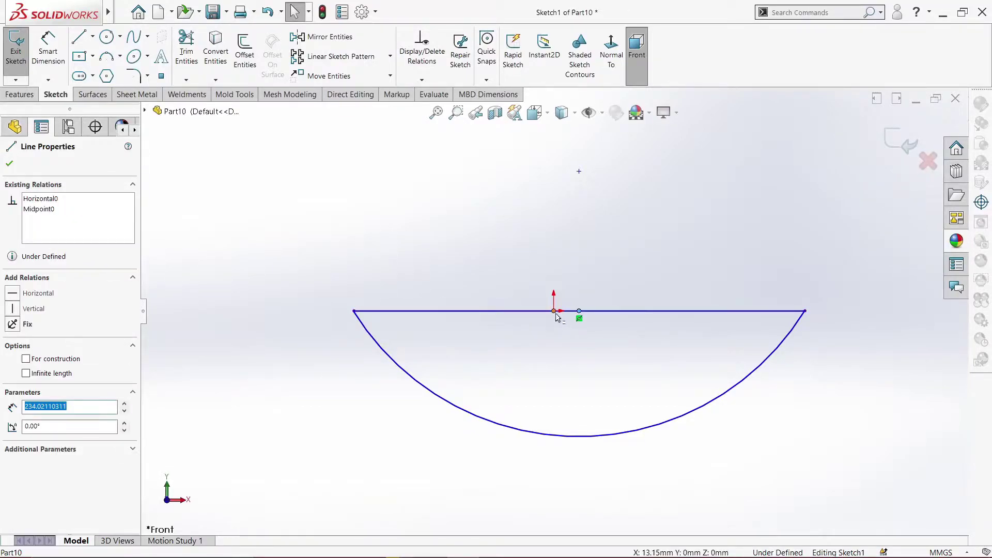
left_click(553, 310, "ctrl")
left_click(12, 377)
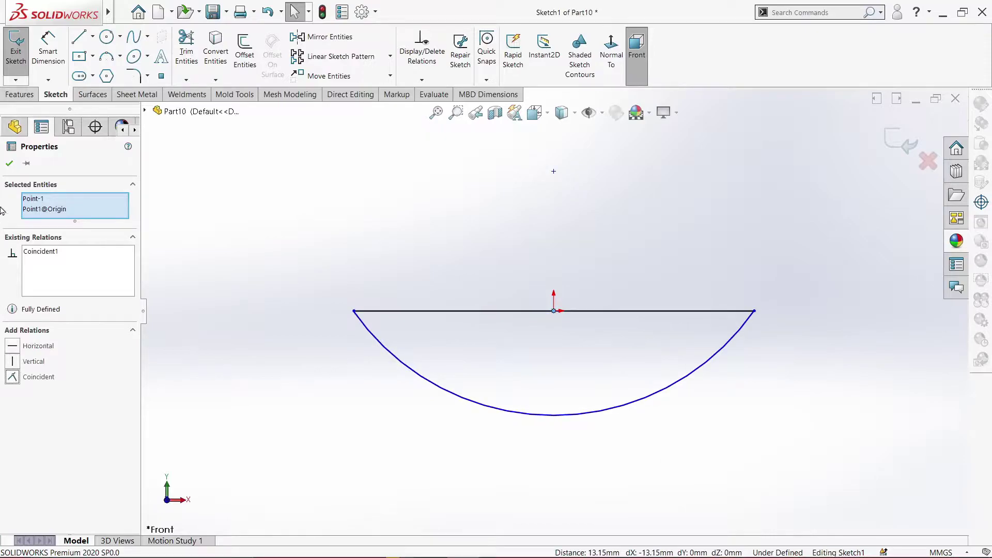
left_click(11, 163)
left_click(48, 49)
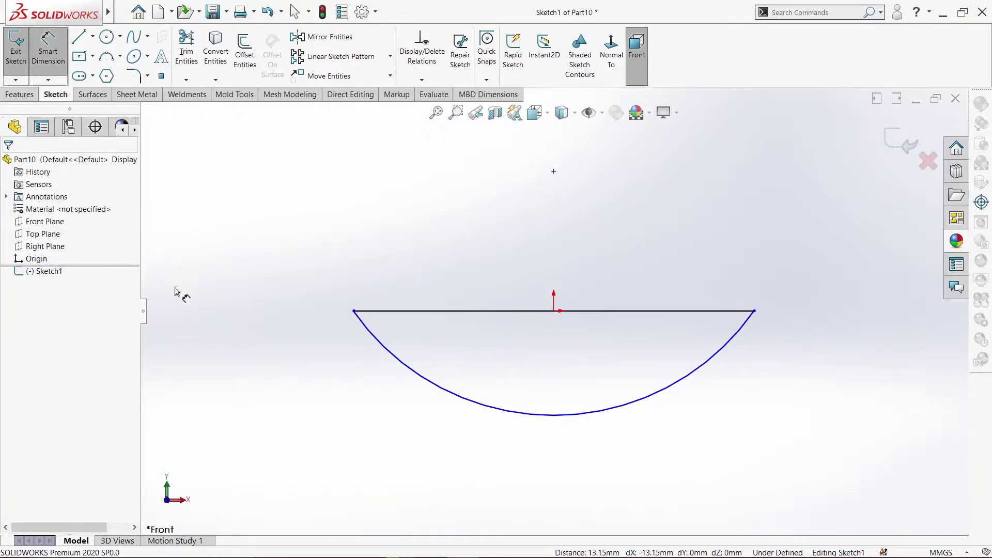
Dimension the arc-to-top-line depth as 30 mm and the arc radius as R42
left_click(598, 414)
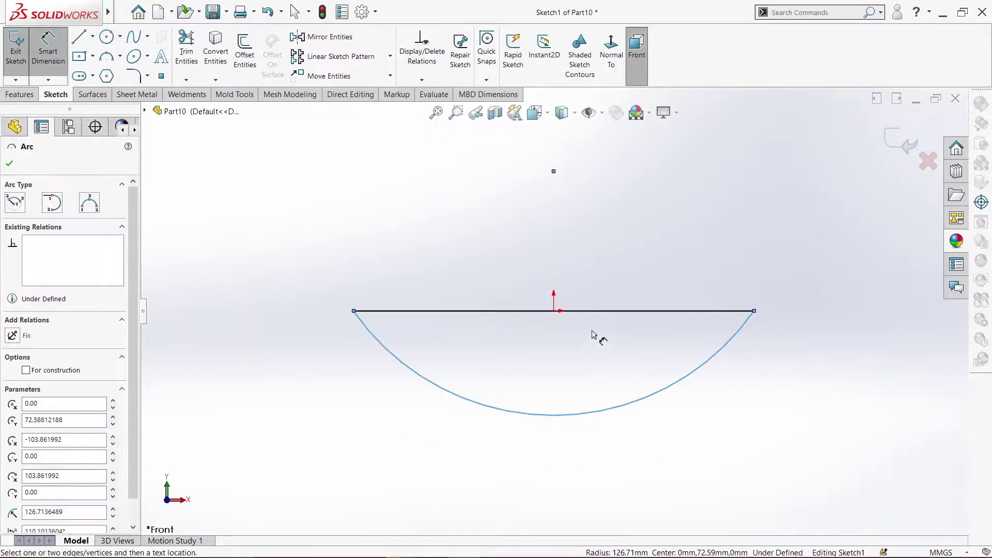
left_click(598, 311)
left_click(809, 365)
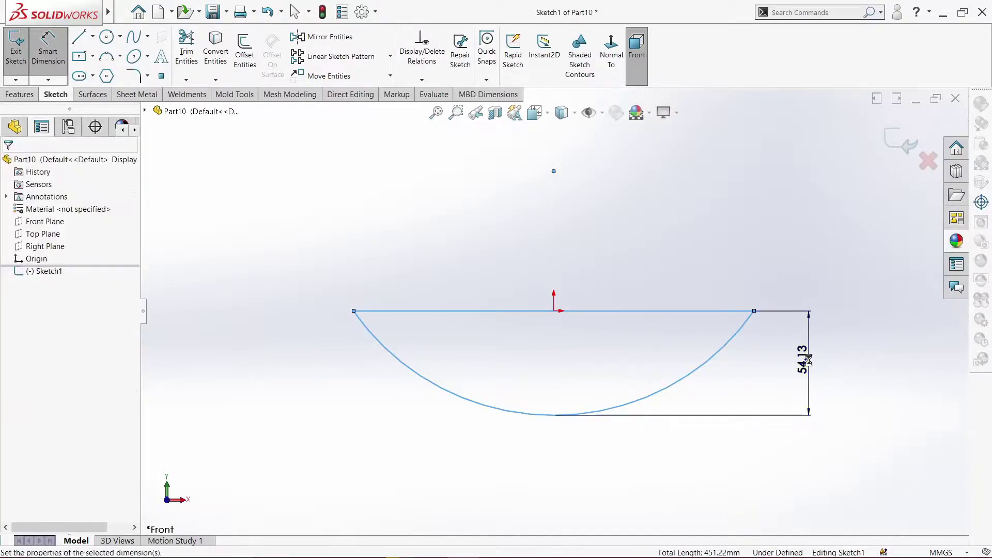
type("30")
key("Return")
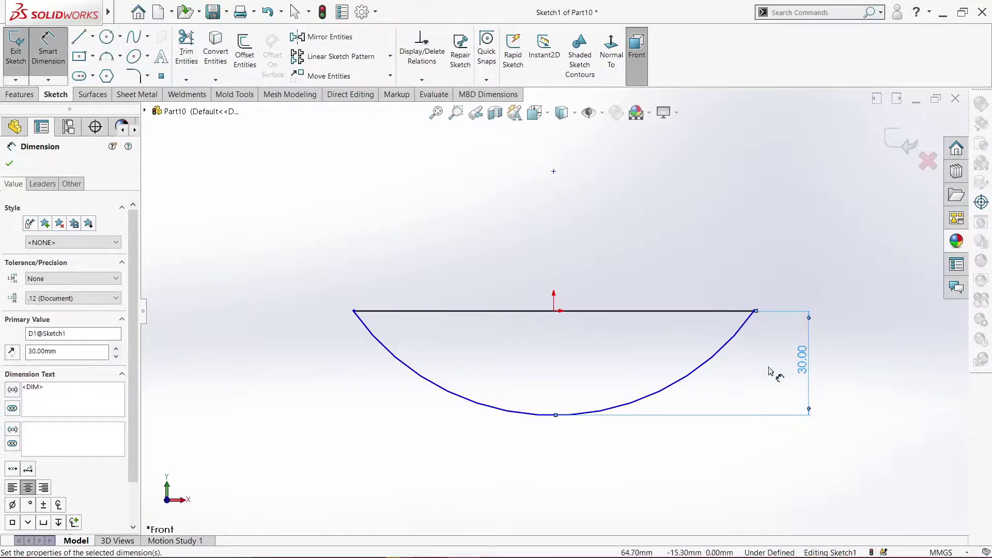
left_click(716, 363)
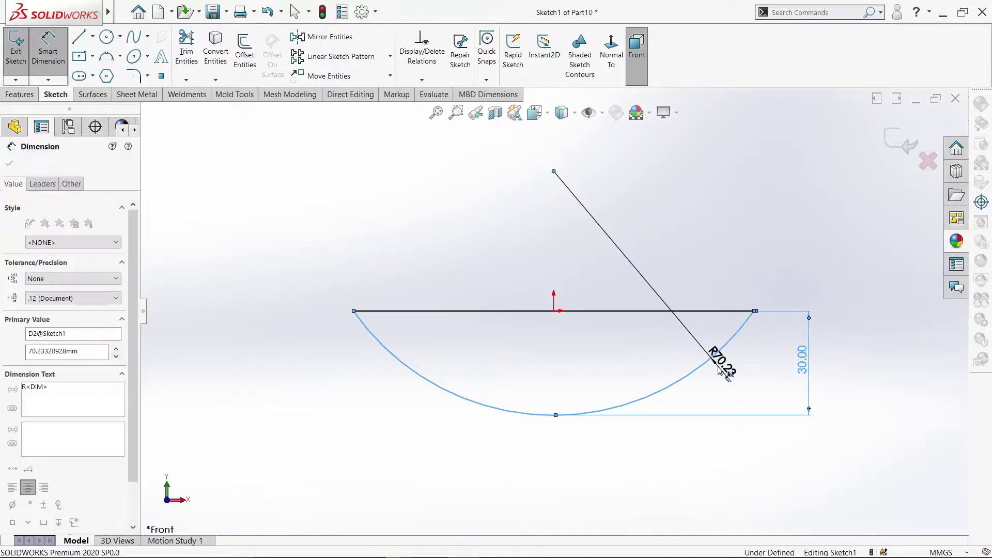
left_click(718, 370)
type("42")
key("Return")
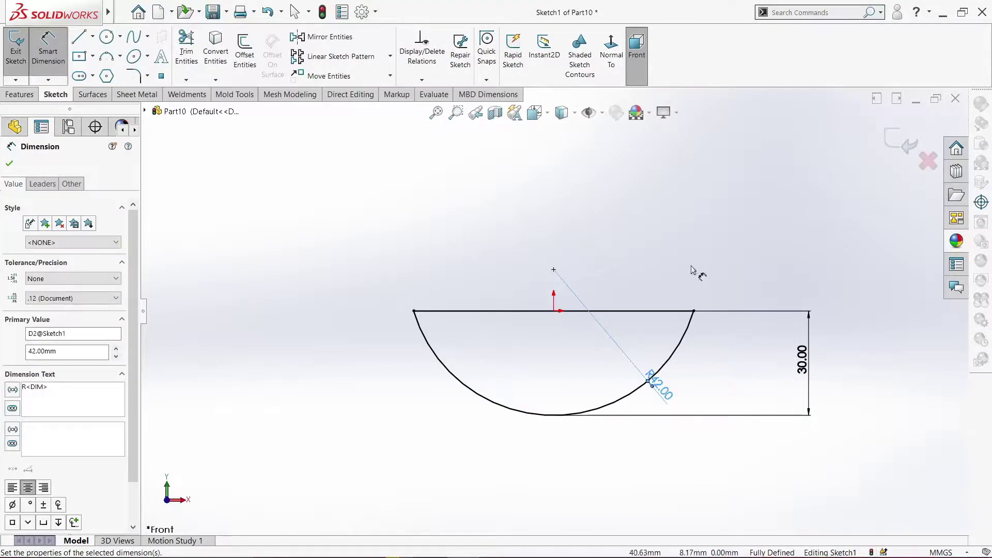
right_click(692, 270)
left_click(711, 254)
scroll(654, 277, "down", 2)
scroll(622, 277, "down", 1)
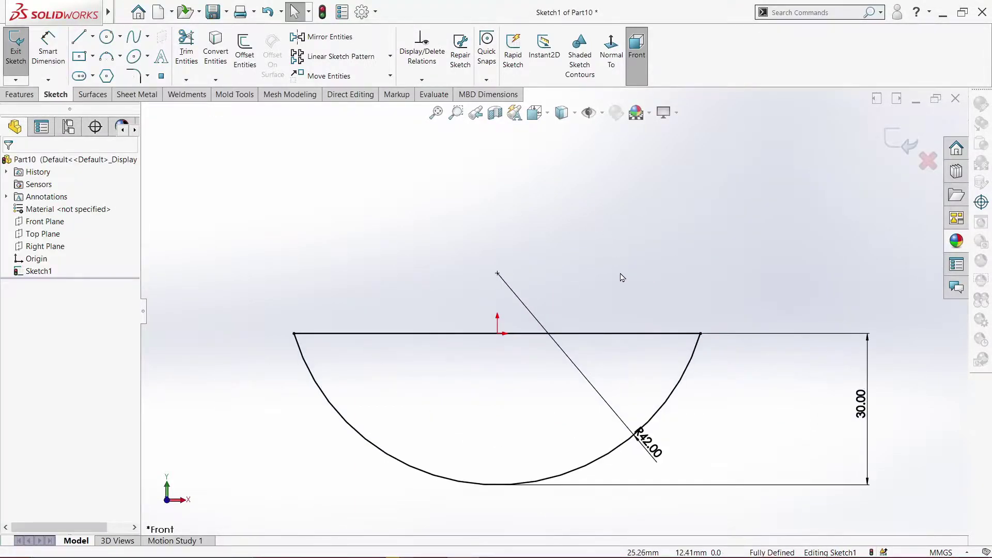
Draw a short horizontal line to the arc's right side and a slanted line down from the top line
left_click(78, 38)
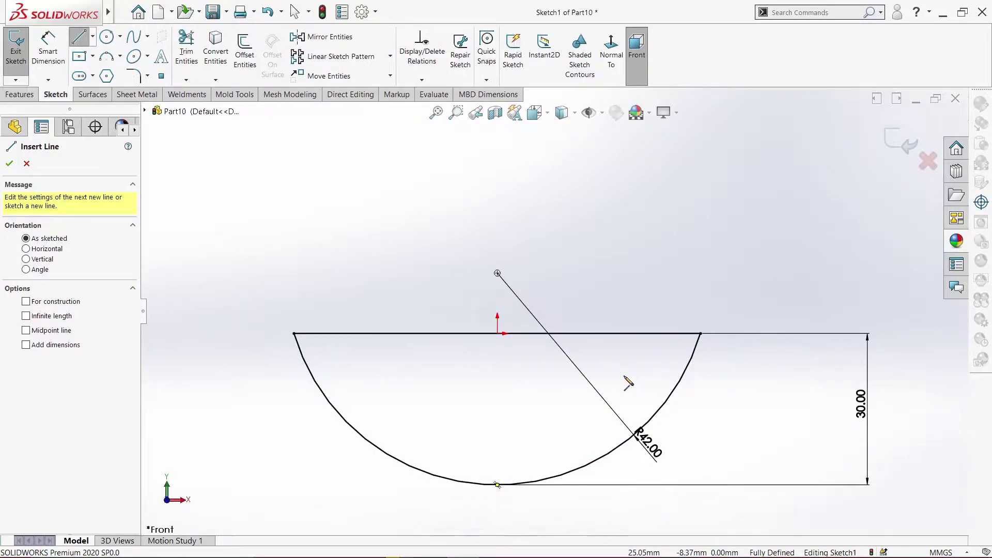
left_click(633, 379)
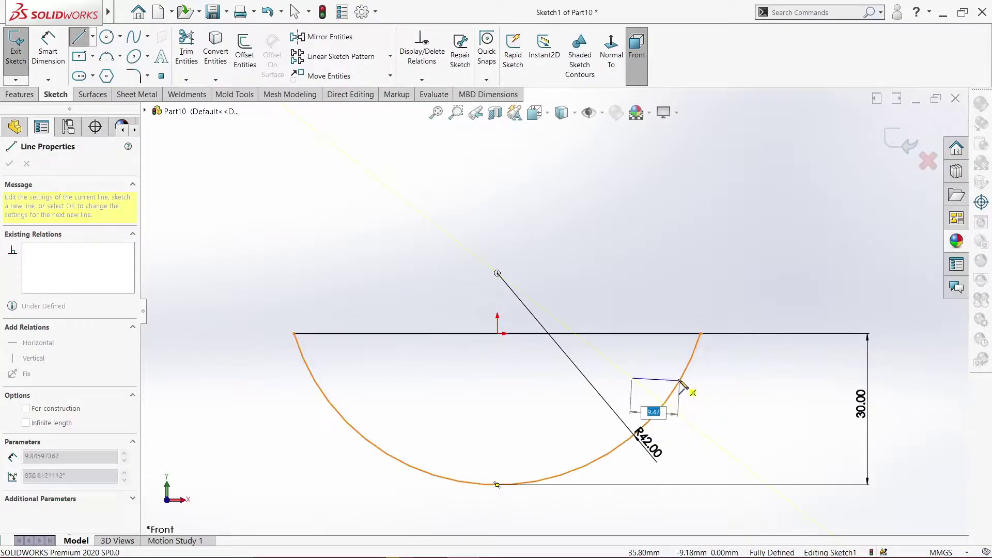
left_click(682, 379)
key("Escape")
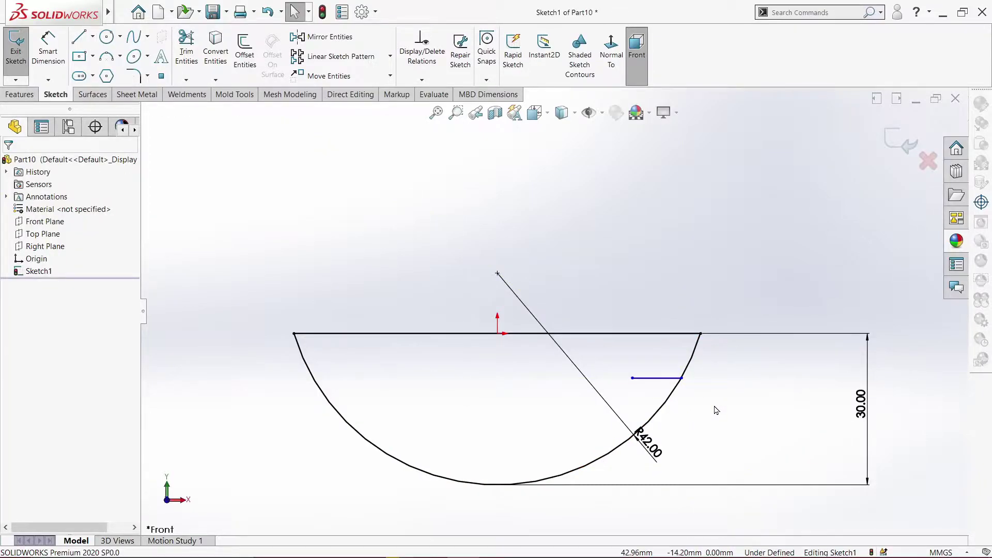
left_click(88, 46)
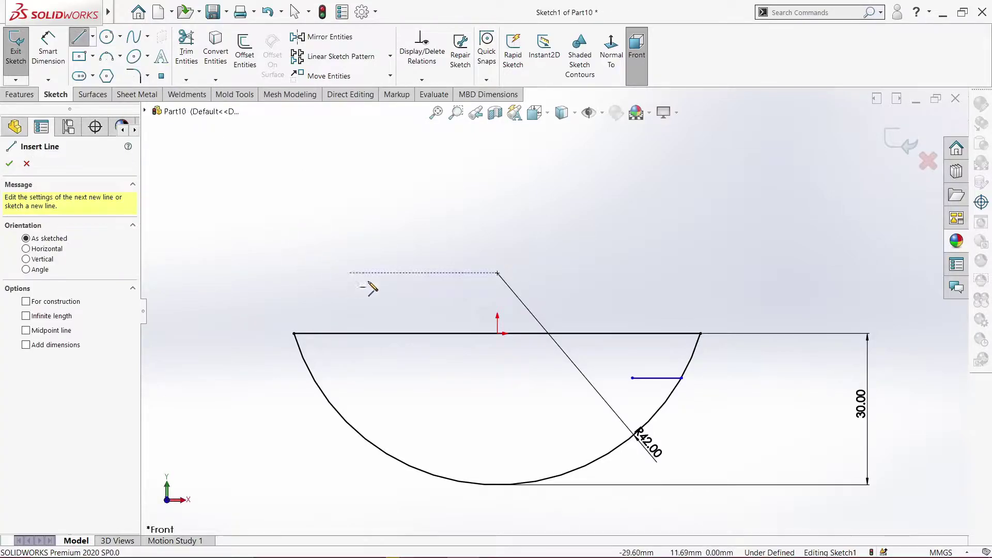
left_click(463, 333)
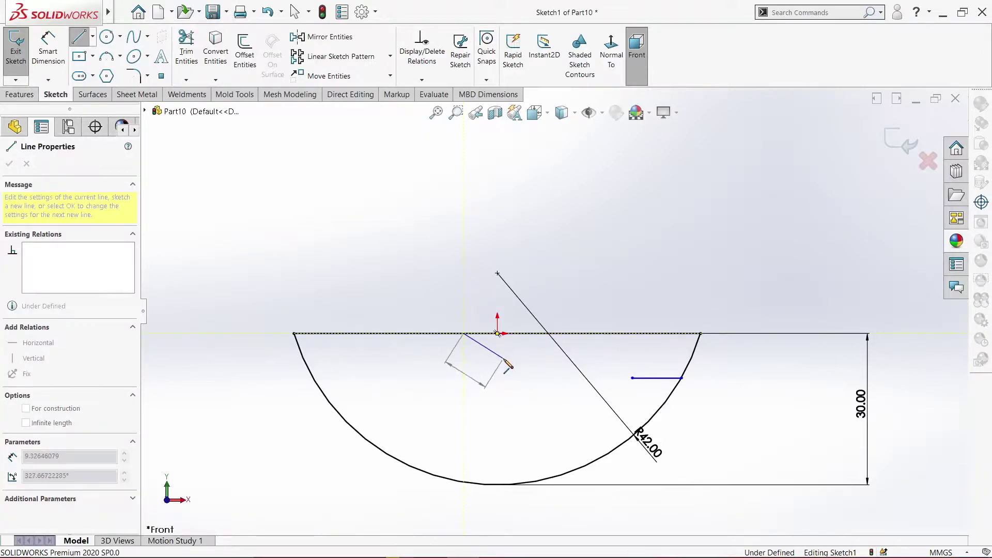
right_click(504, 358)
left_click(514, 366)
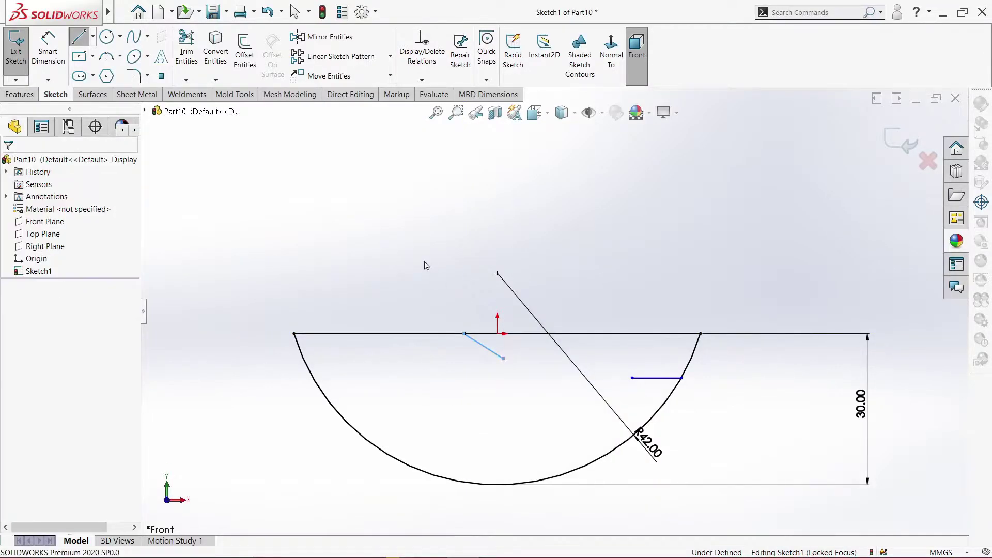
left_click(62, 62)
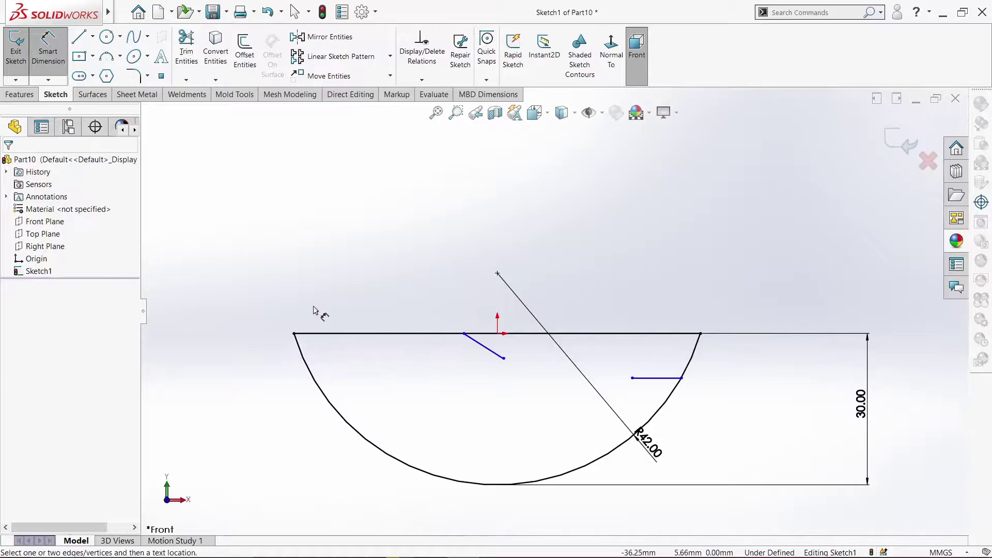
Place the slanted line 33 mm in from the top line's left end at 30°
left_click(294, 334)
left_click(466, 334)
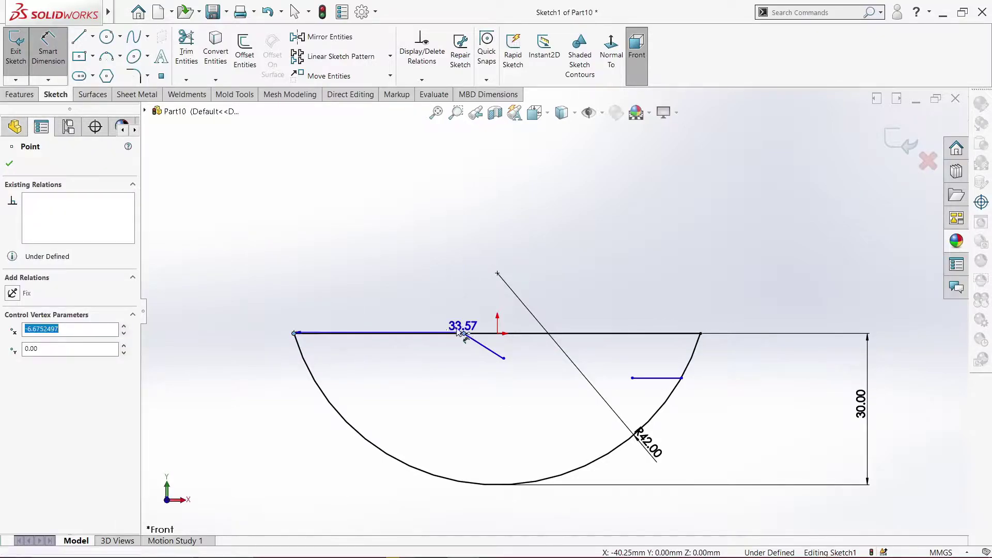
left_click(397, 299)
type("33")
key("Return")
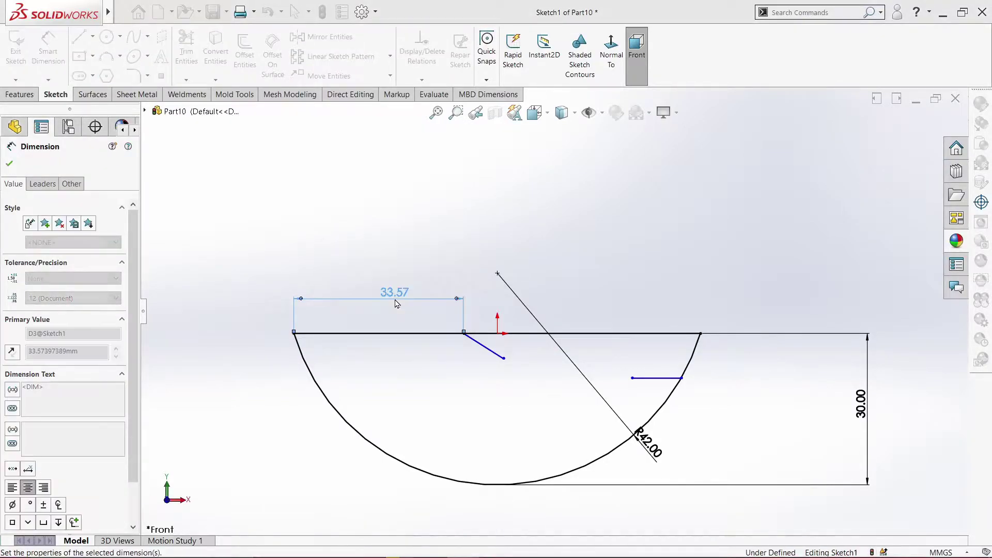
left_click(489, 354)
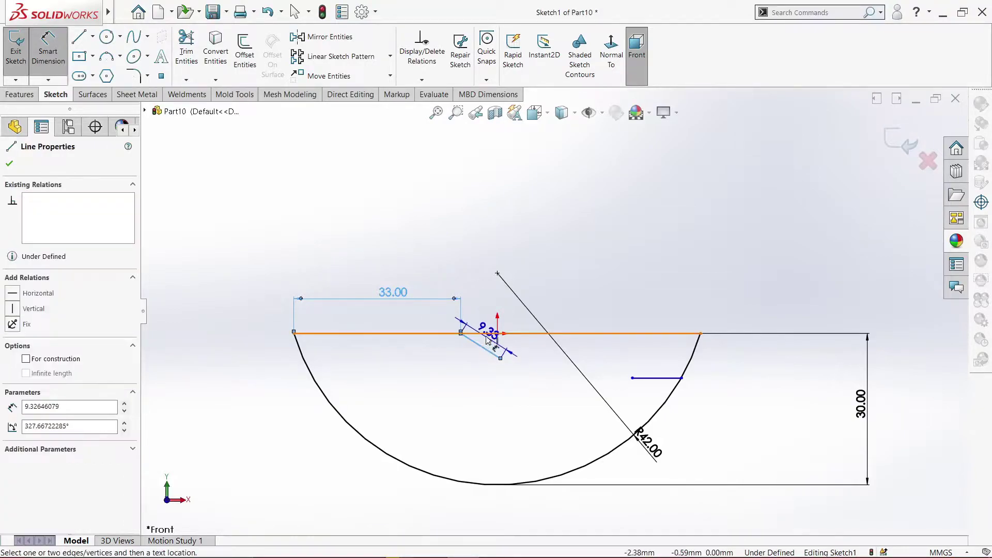
left_click(482, 334)
type("30")
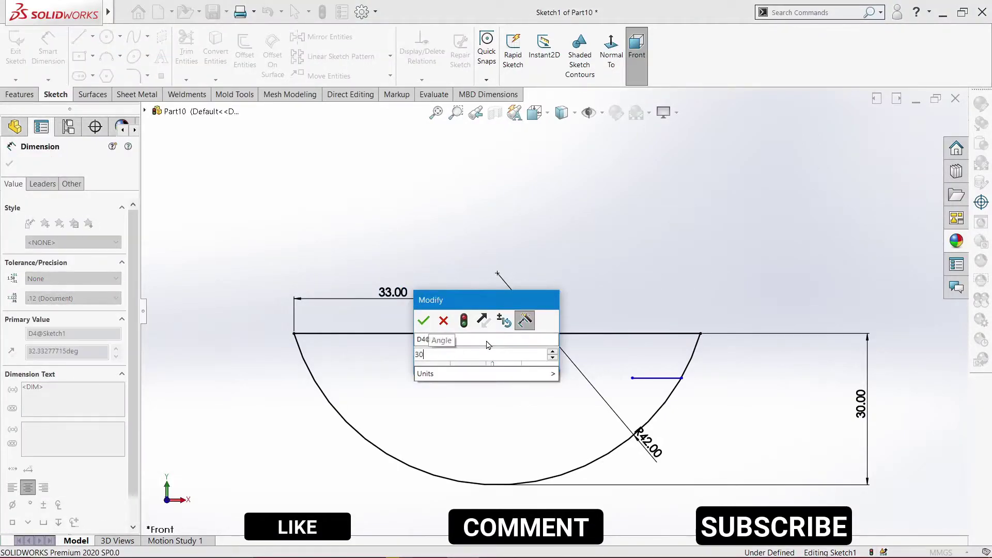
key("Return")
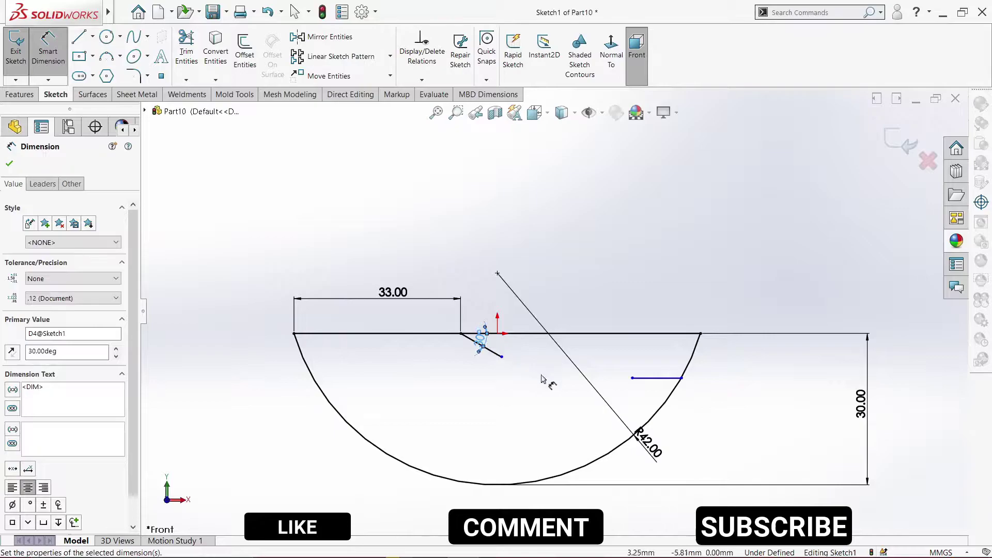
Dimension the short horizontal line 6 mm below the top line
left_click(652, 382)
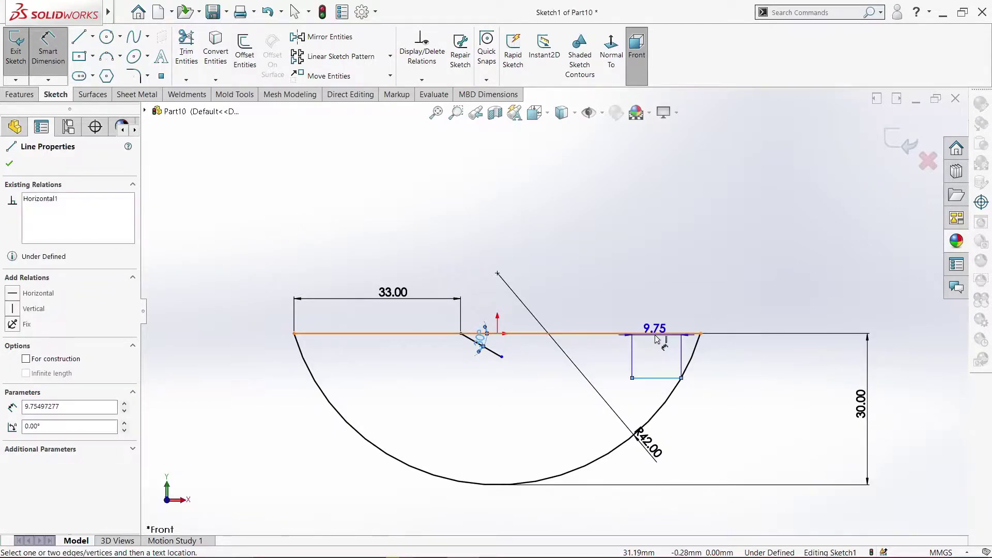
left_click(662, 334)
left_click(763, 363)
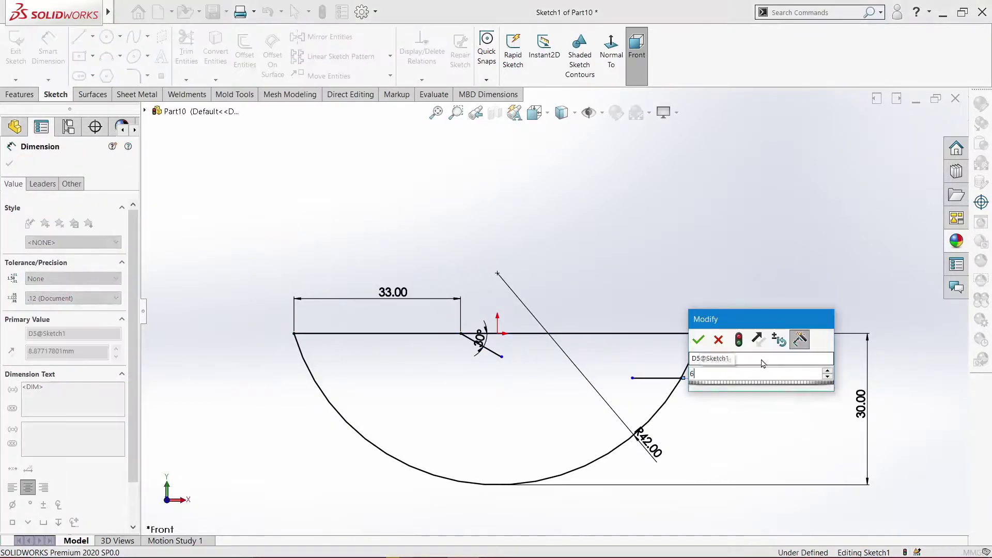
type("6")
key("Return")
right_click(619, 244)
left_click(641, 272)
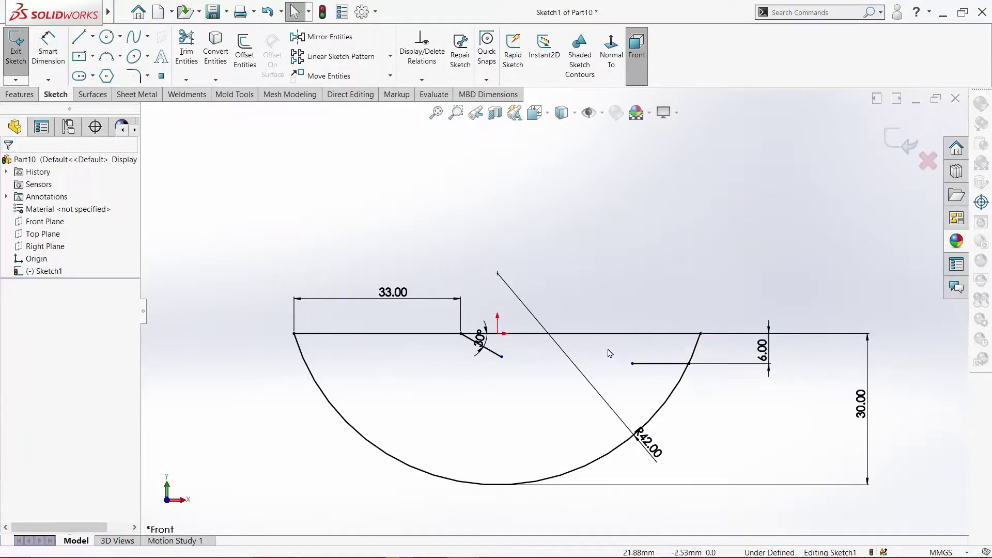
Level the slanted line's lower endpoint with the short line's endpoint using a Horizontal relation
left_click(631, 364)
left_click(501, 356, "ctrl")
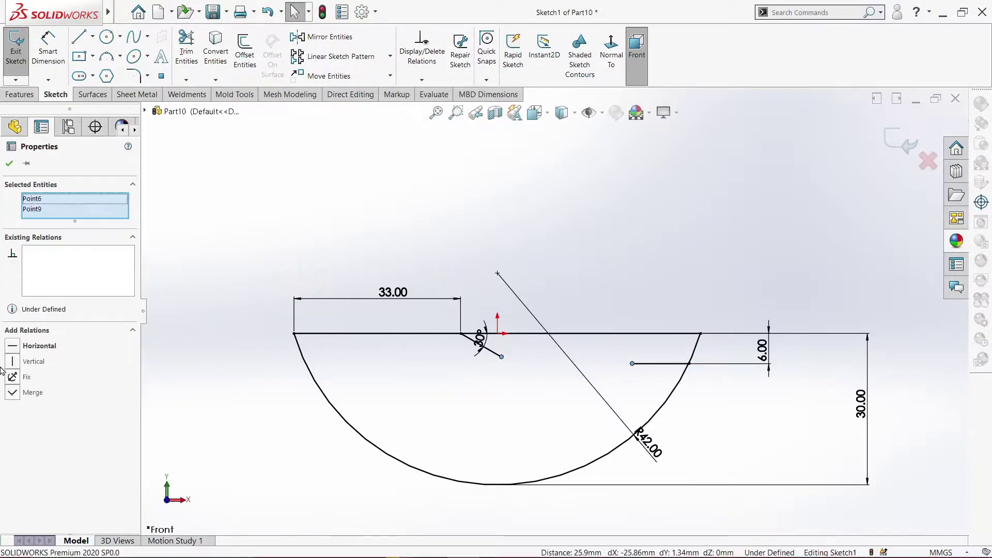
left_click(13, 346)
left_click(10, 163)
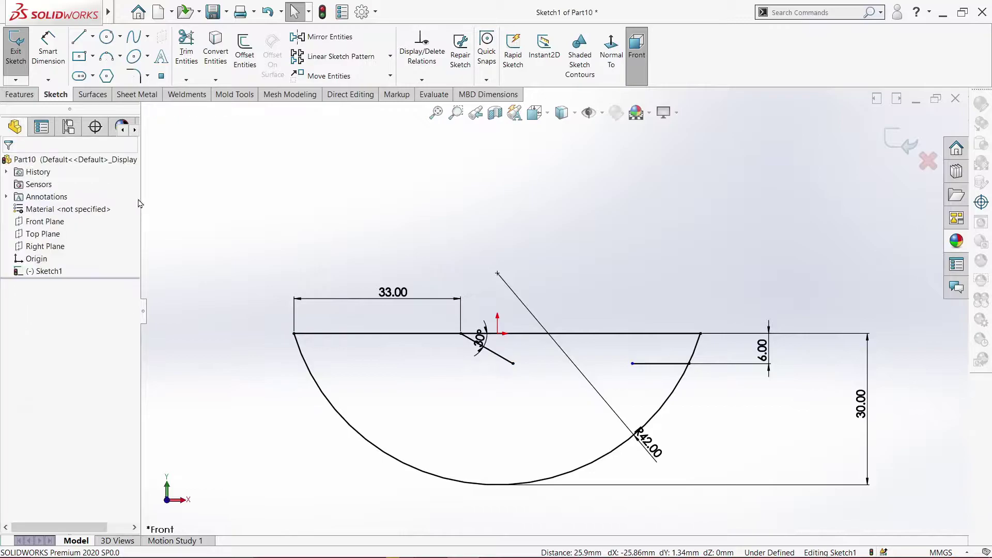
Draw a vertical line down from the slanted line's lower end
scroll(606, 306, "down", 2)
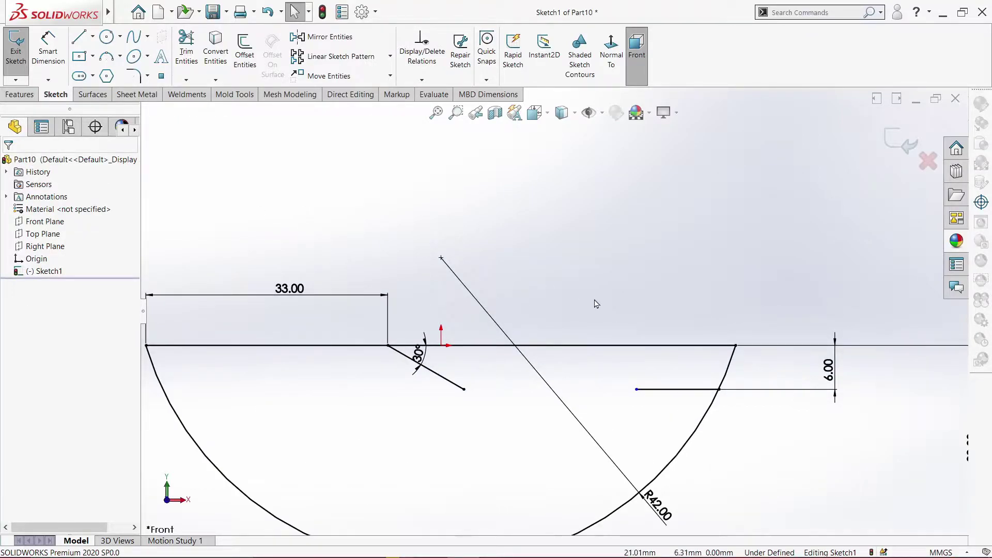
key("l")
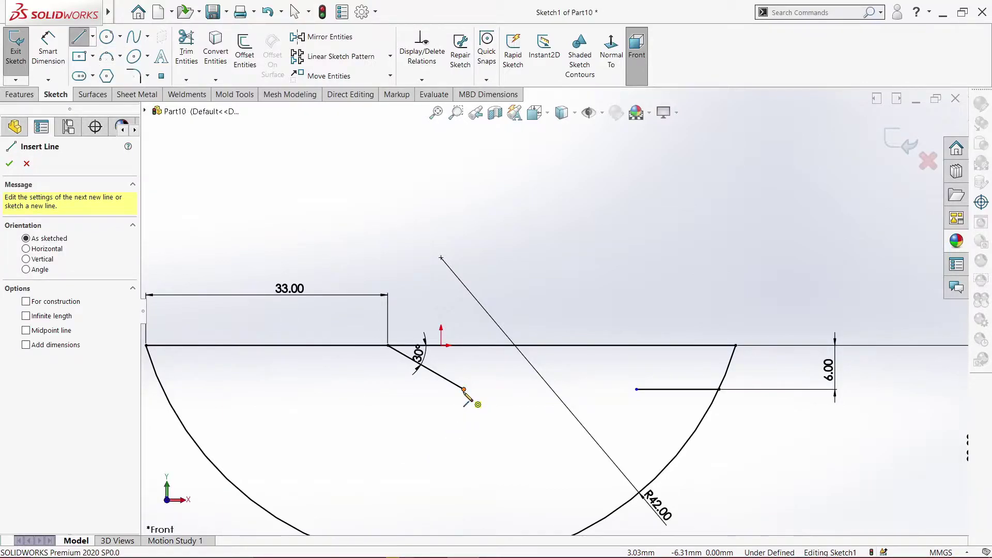
left_click_drag(463, 390, 464, 457)
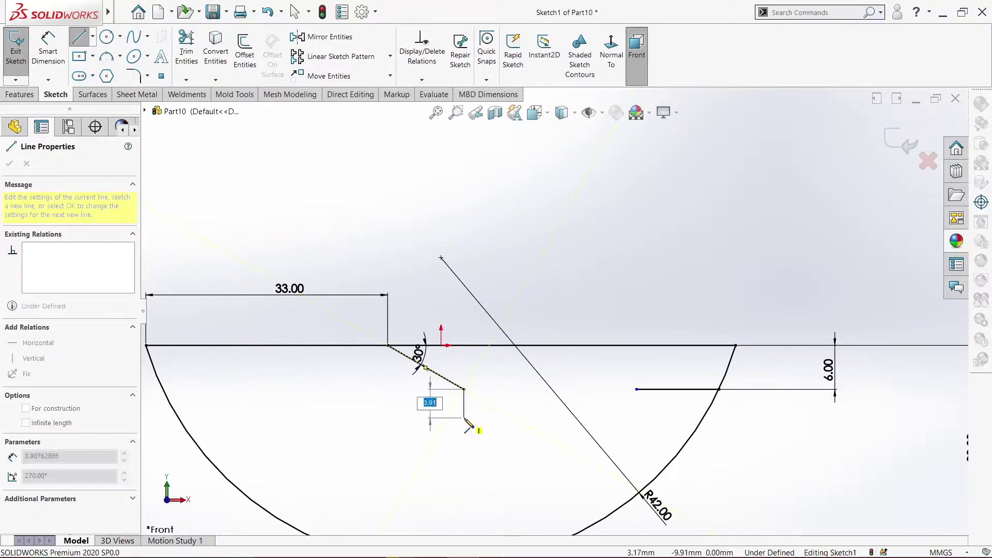
right_click(467, 462)
left_click(492, 416)
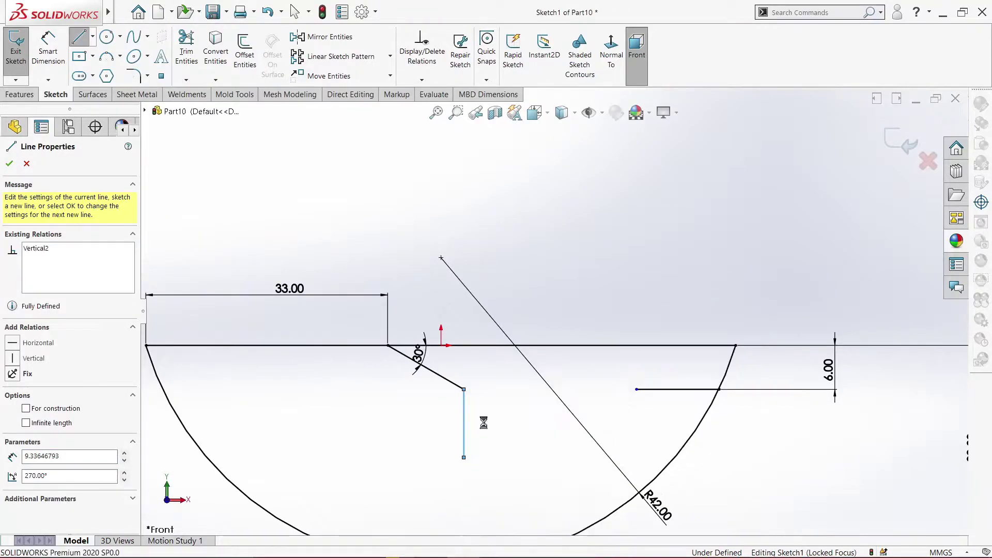
Draw a construction line extending from the short horizontal line's end
left_click(79, 37)
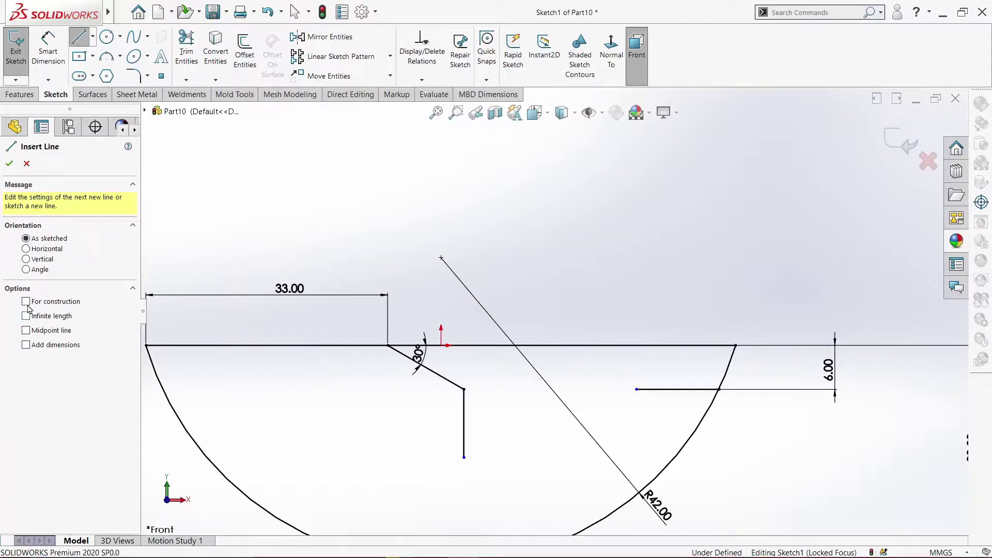
left_click(591, 392)
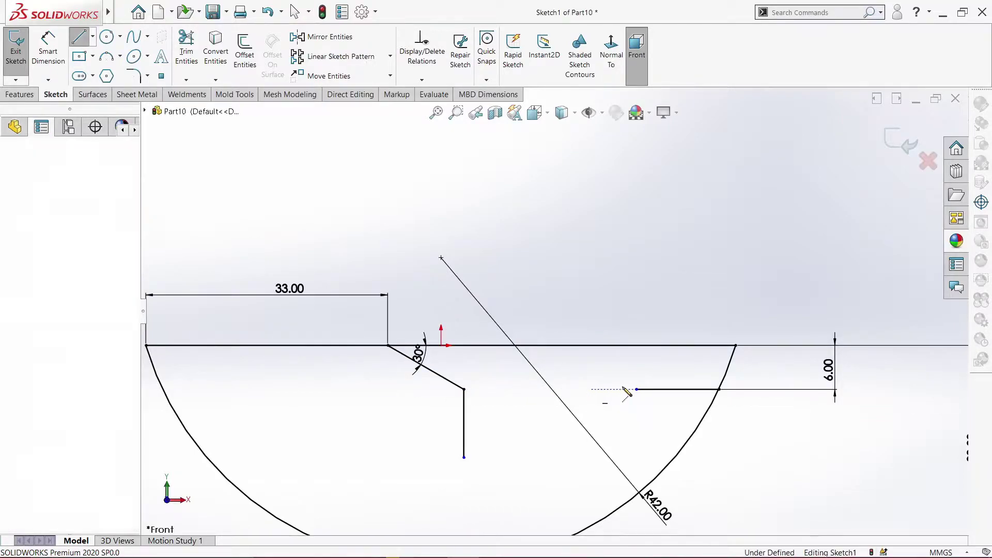
right_click(645, 399)
left_click(670, 398)
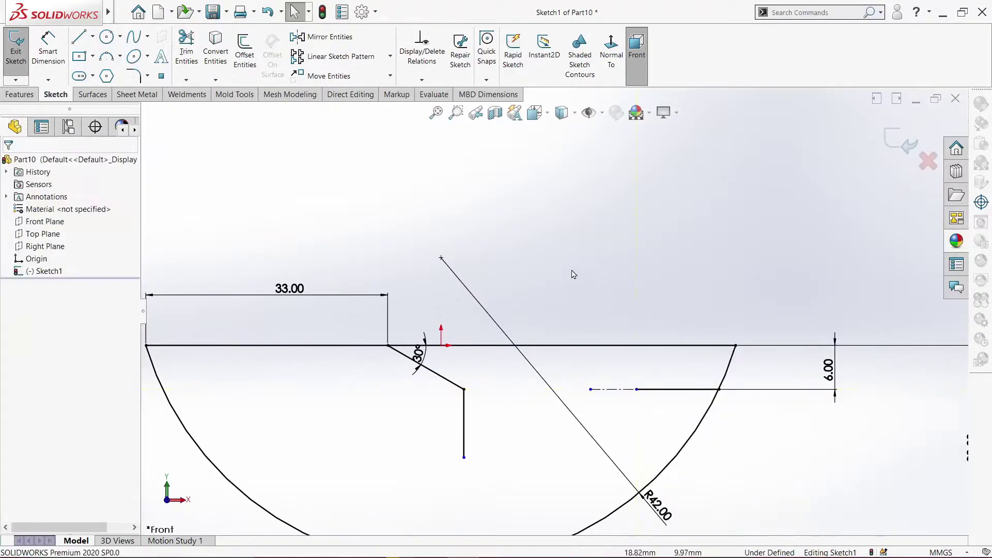
Draw an angled line from the vertical drop up to the short line's end and trim the overhang
key("Return")
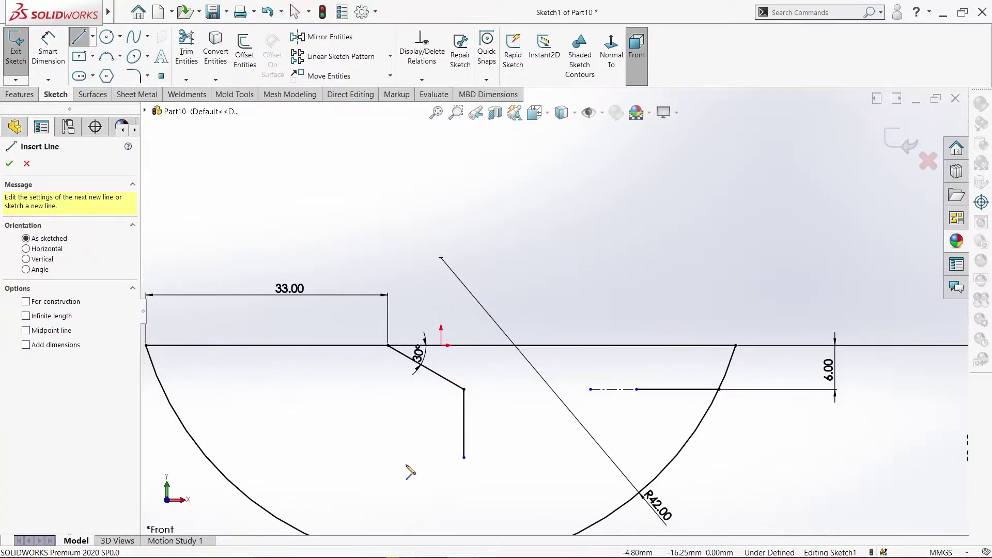
left_click(406, 464)
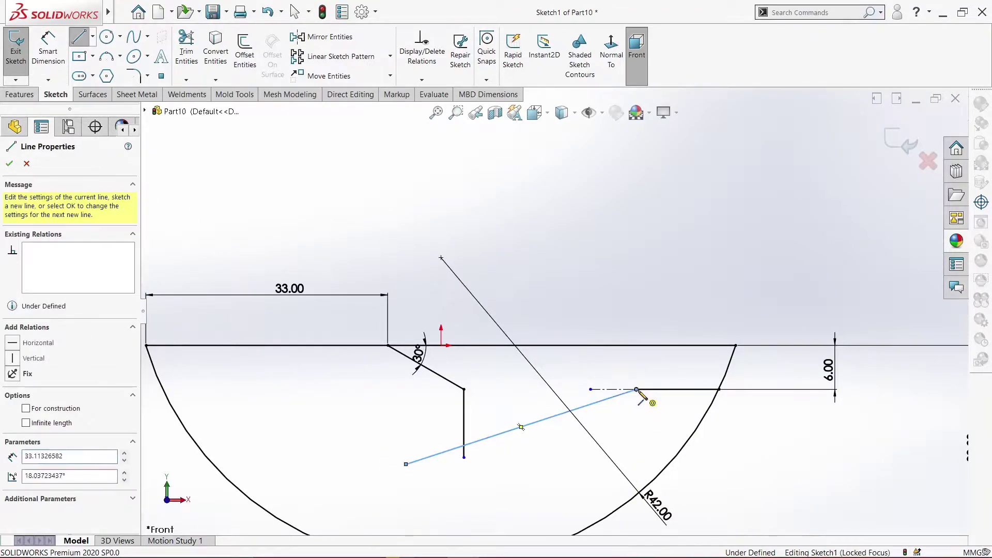
left_click(636, 389)
right_click(636, 389)
left_click(670, 399)
left_click(186, 49)
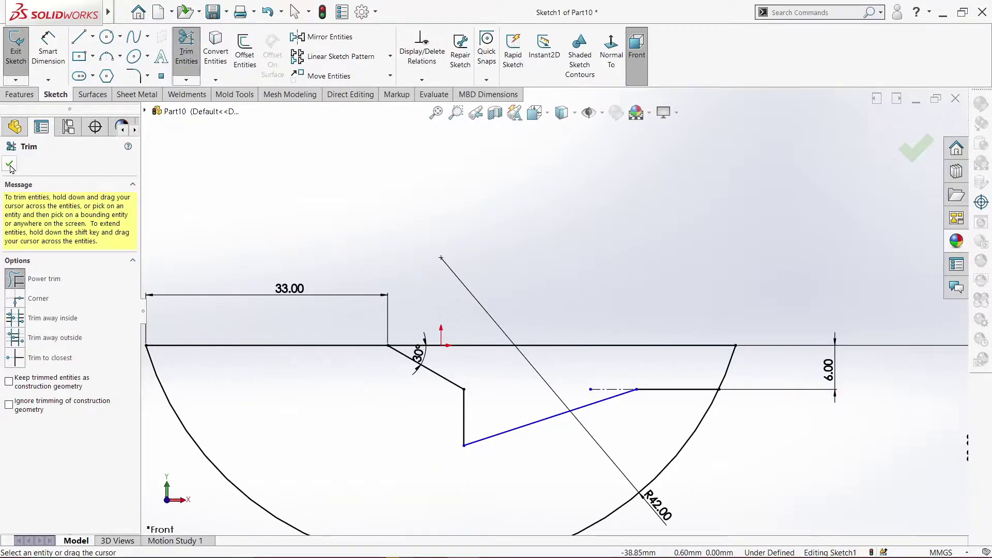
left_click(9, 166)
left_click(66, 55)
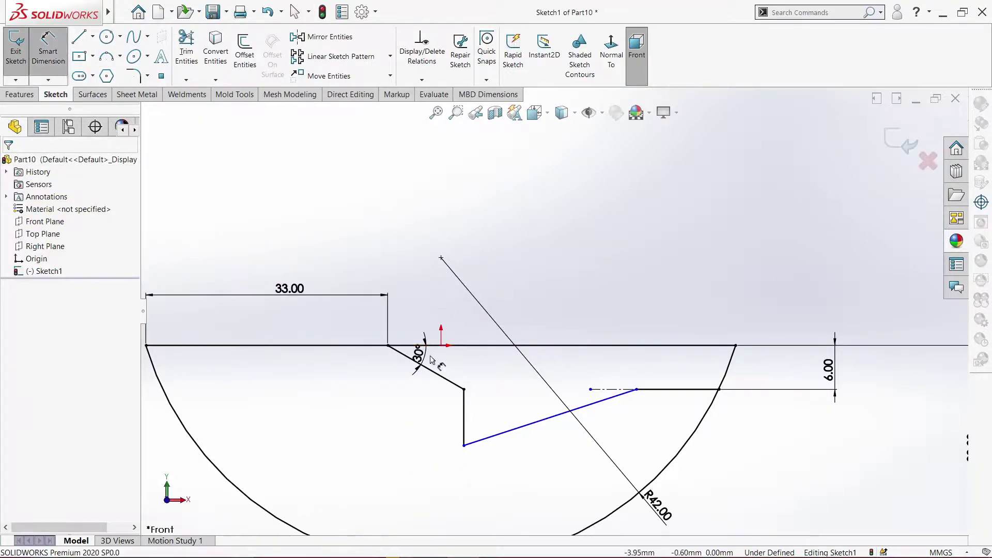
Dimension the angled line at 18° to the construction line
left_click(608, 402)
left_click(615, 389)
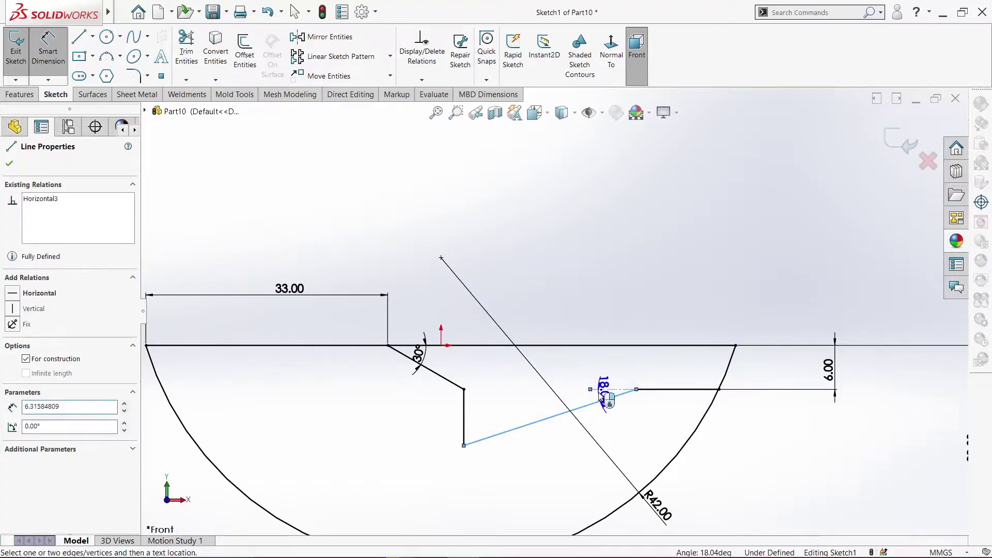
type("18")
key("Return")
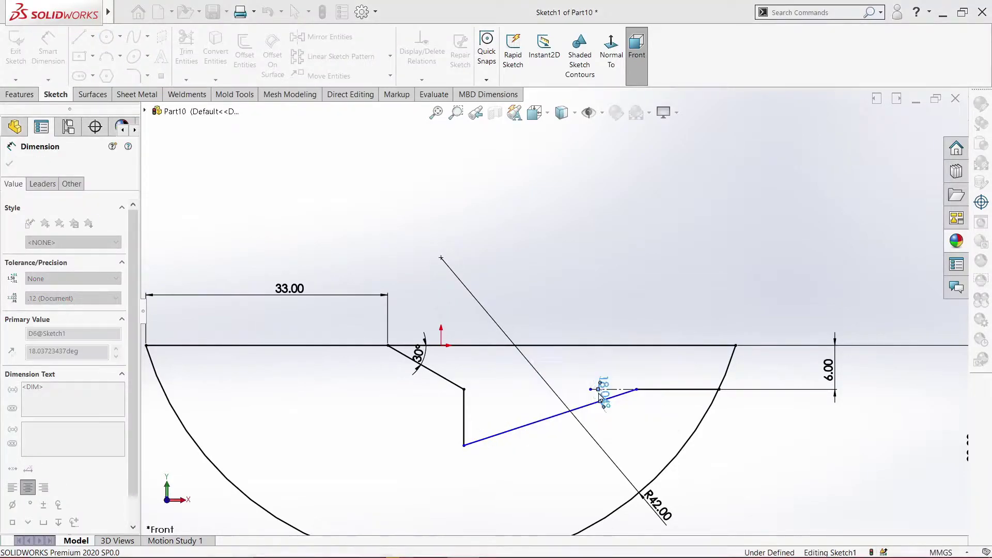
right_click(565, 315)
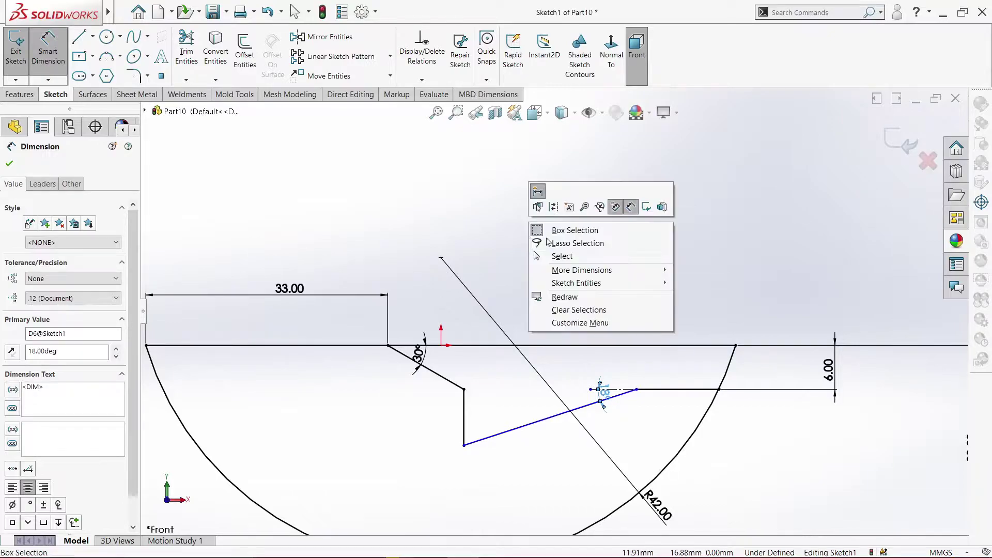
left_click(555, 254)
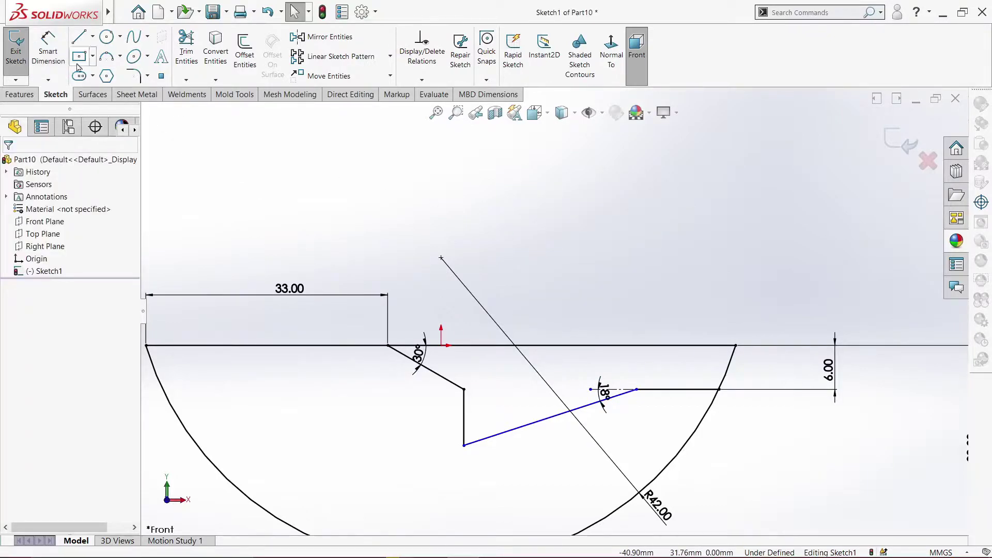
Set a 26 mm horizontal distance from the vertical drop's top to the angled line's upper end
left_click(465, 390)
left_click(636, 389)
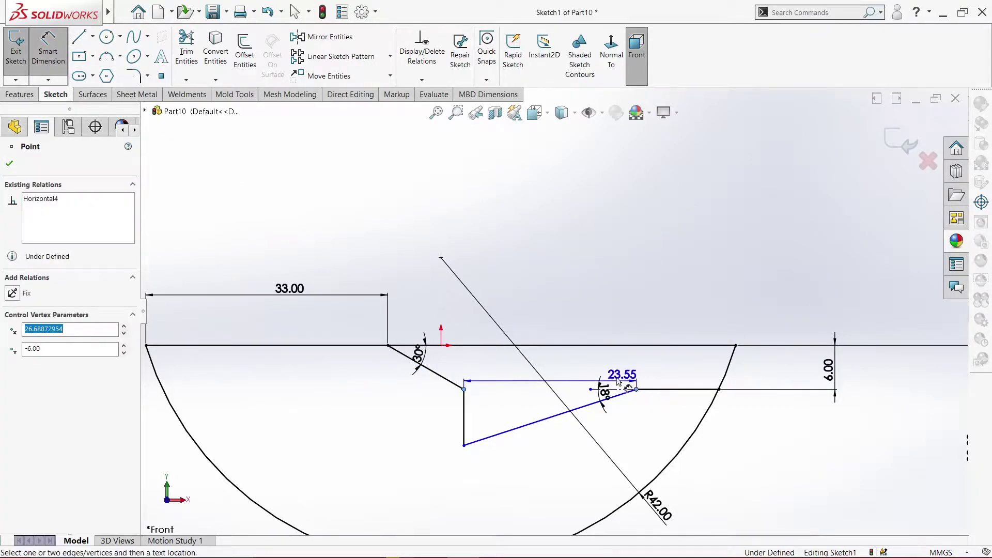
left_click(587, 364)
type("2")
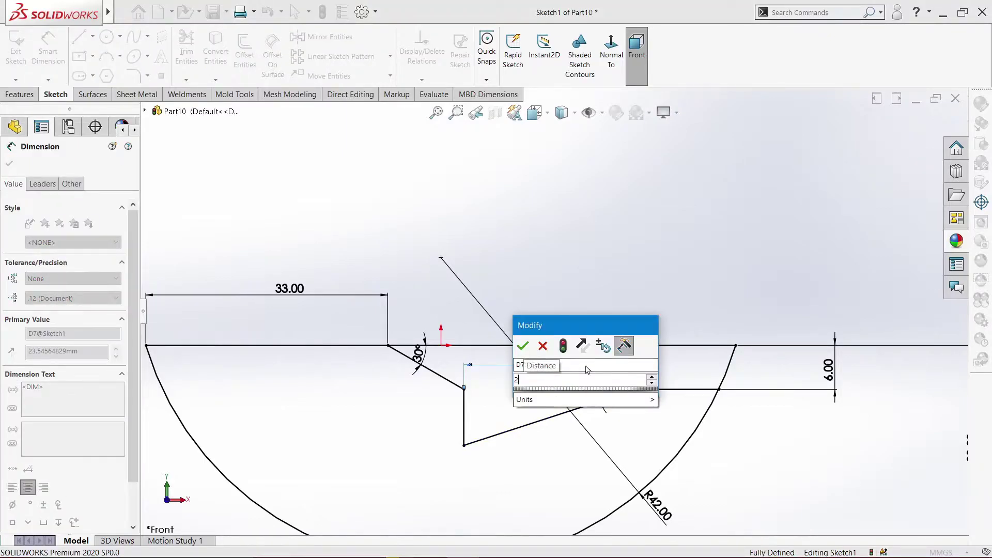
type("6")
key("Return")
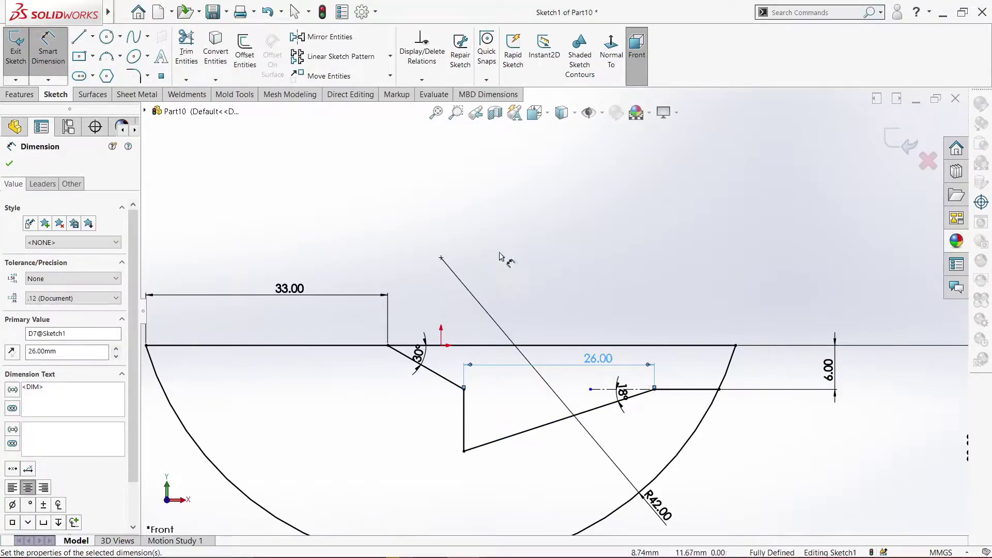
right_click(500, 257)
left_click(527, 259)
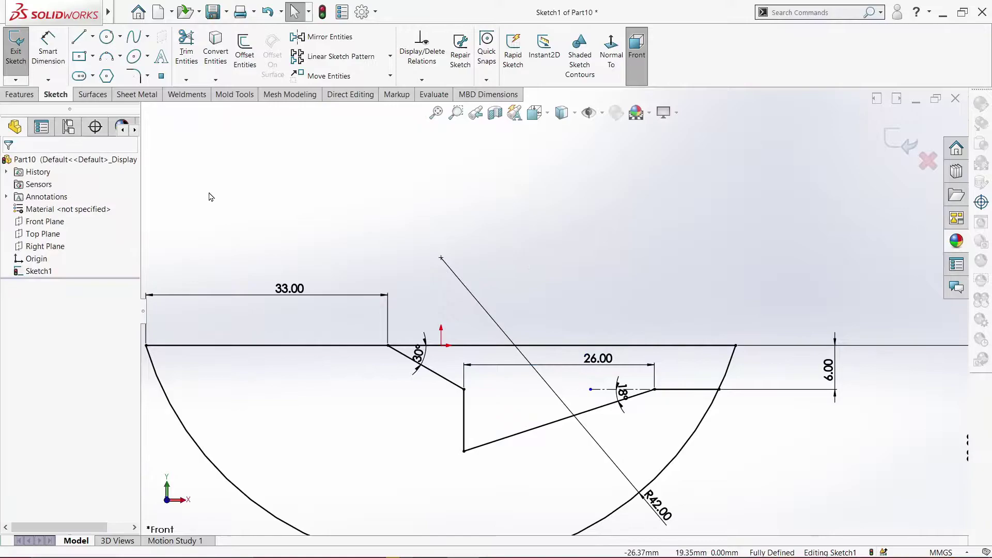
Round the corner between the vertical drop and angled line with a 2 mm sketch fillet
left_click(136, 77)
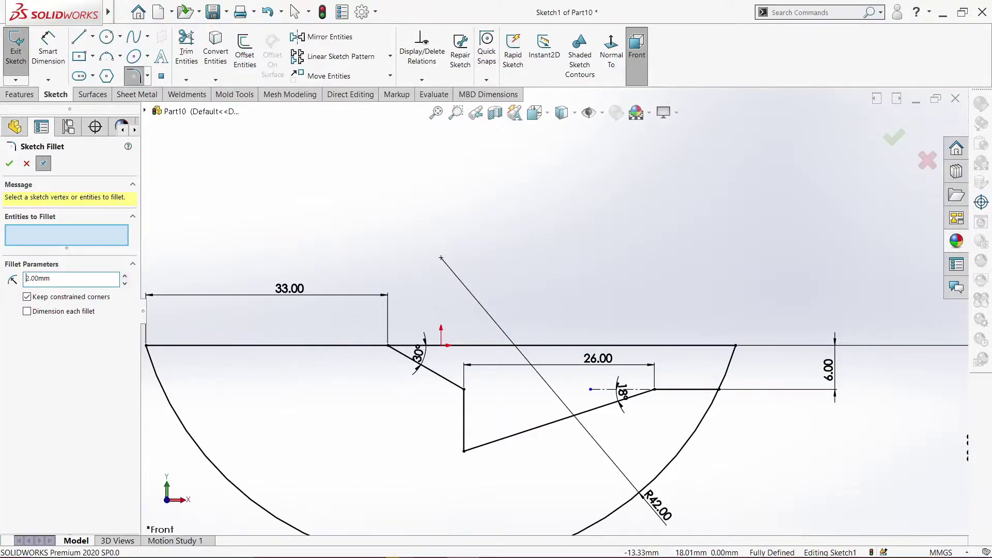
left_click(463, 429)
left_click(477, 449)
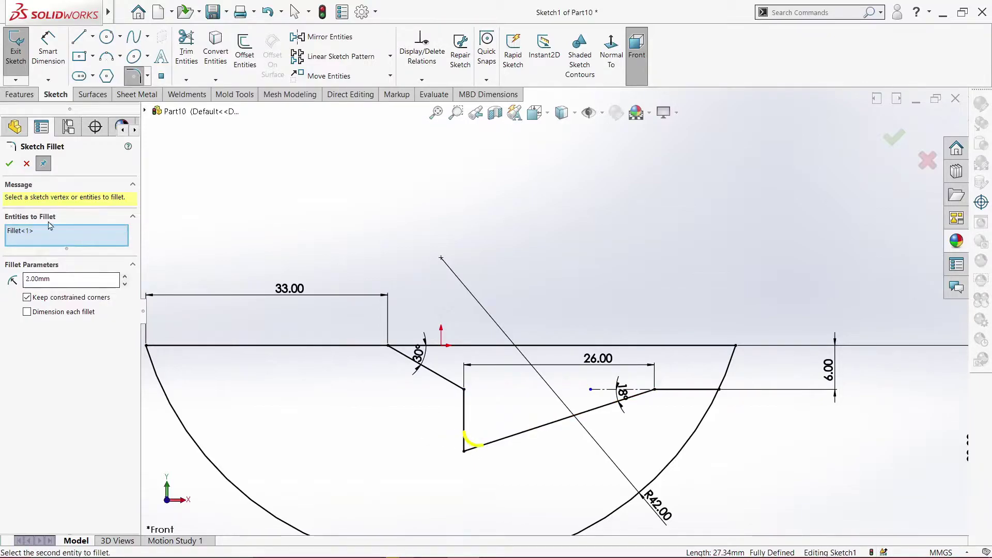
left_click(6, 164)
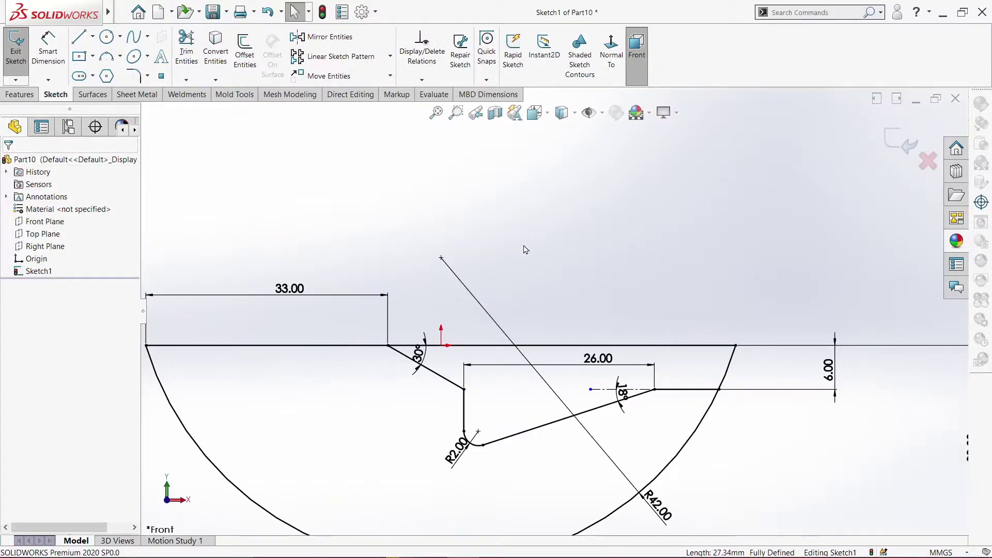
scroll(525, 250, "up", 2)
Trim the leftover top-line segment and the arc piece above the step to close the profile
left_click(187, 52)
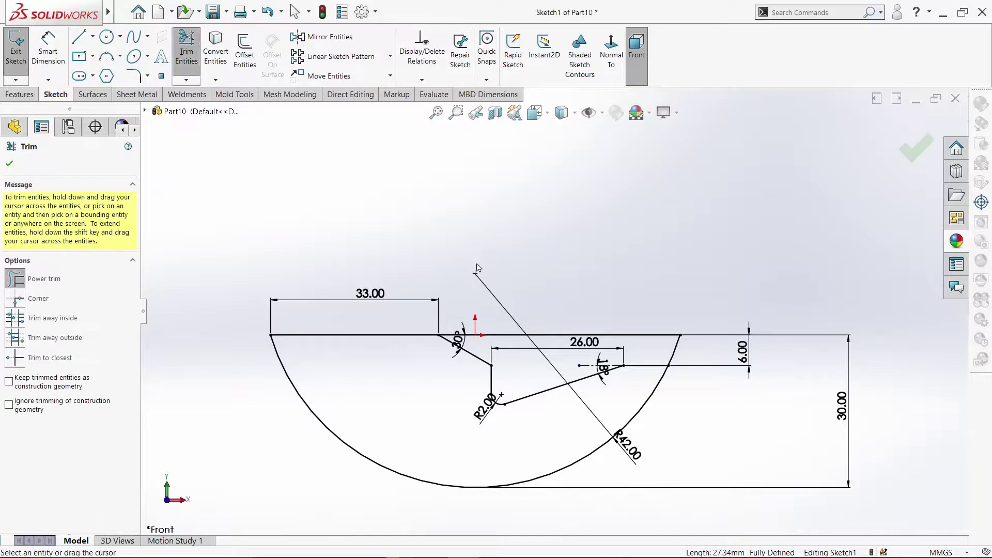
left_click_drag(503, 337, 506, 342)
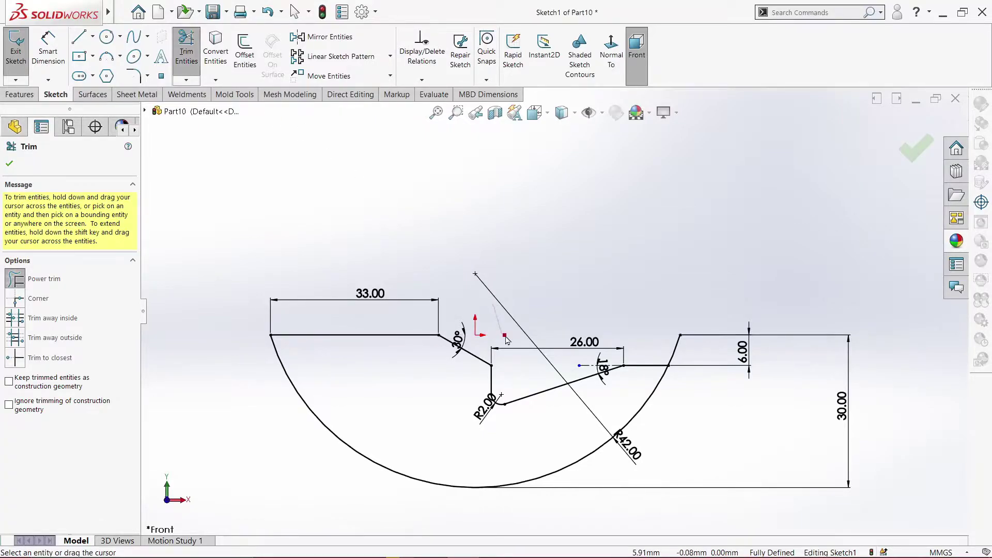
left_click_drag(798, 352, 788, 357)
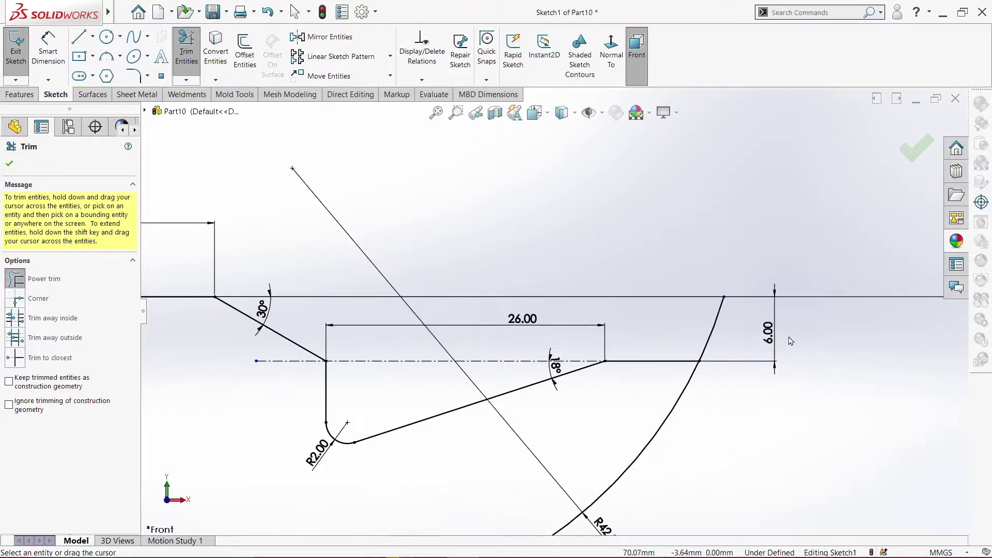
scroll(695, 308, "up", 3)
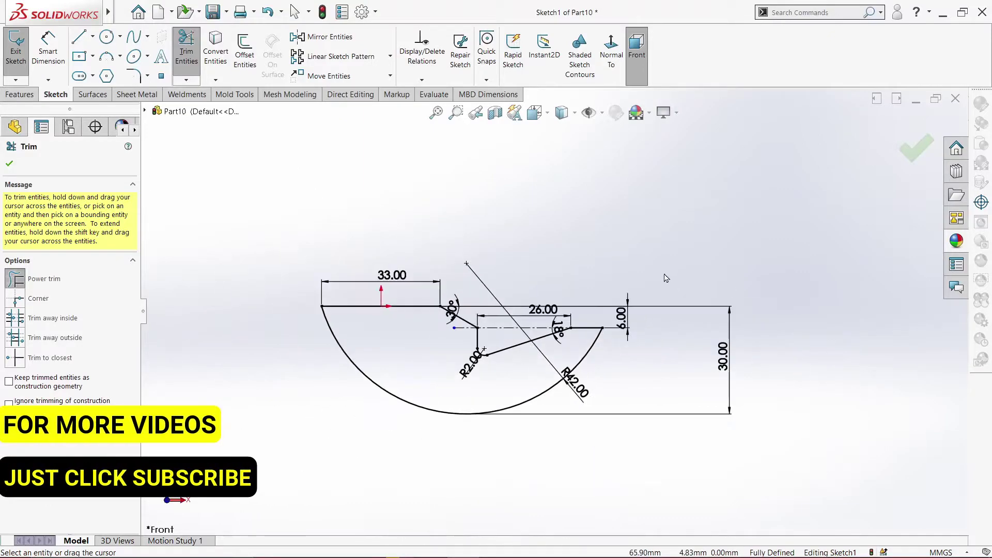
left_click(914, 148)
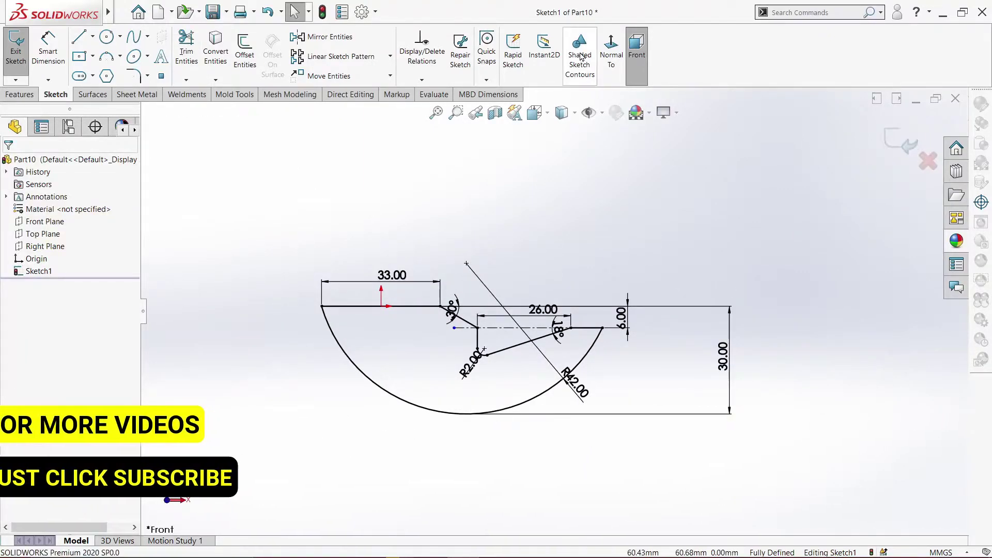
Extrude Sketch1 as a boss with Mid Plane end condition, 30 mm deep
left_click(13, 95)
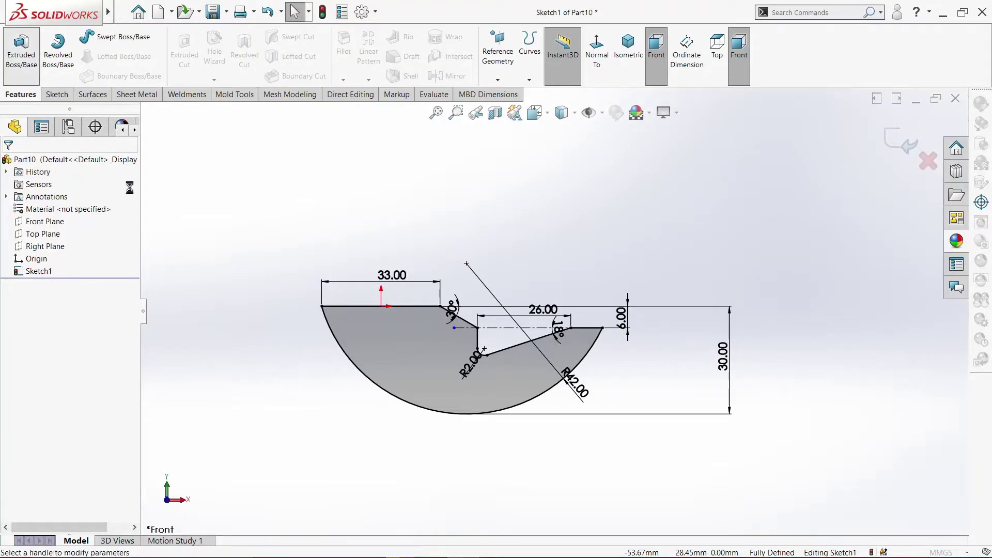
left_click(20, 52)
left_click(109, 236)
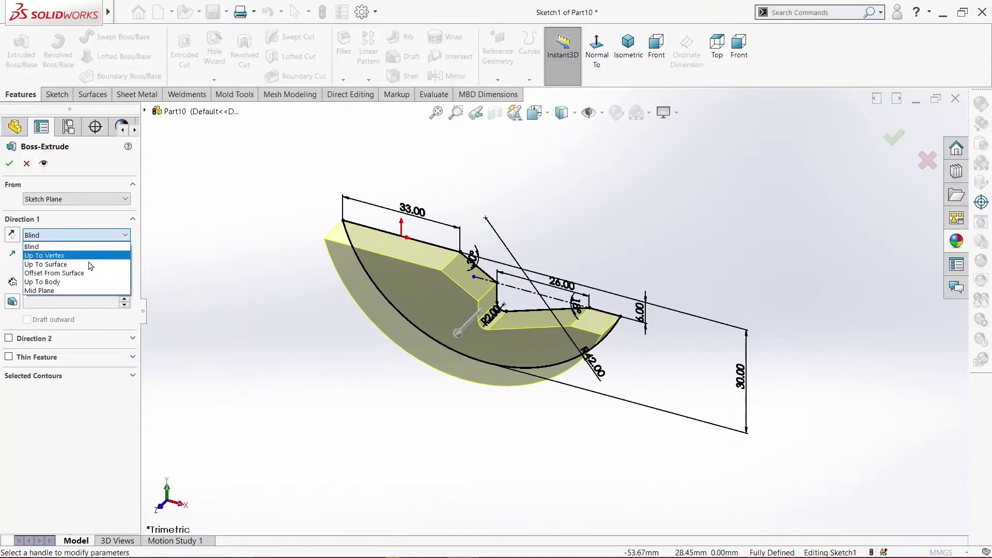
left_click(77, 289)
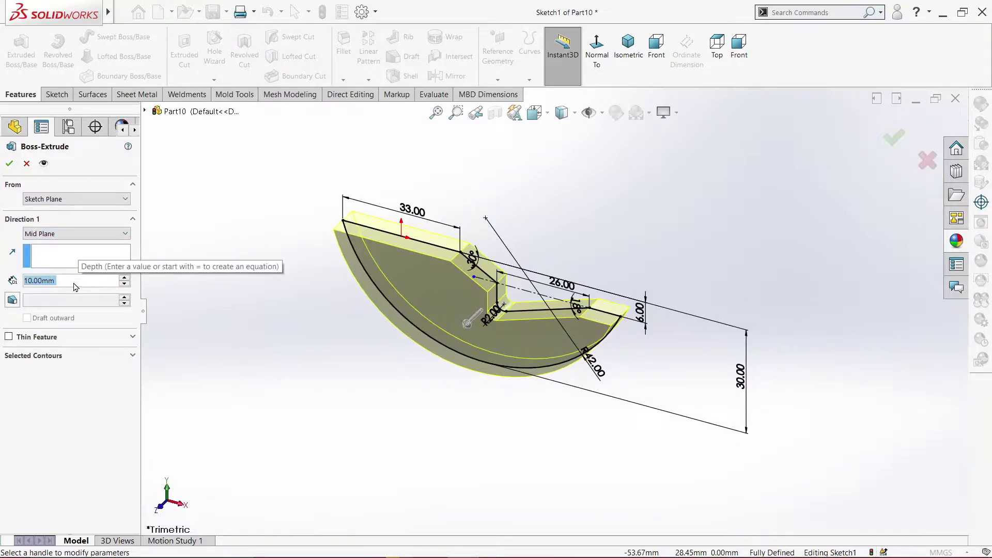
type("30")
key("Return")
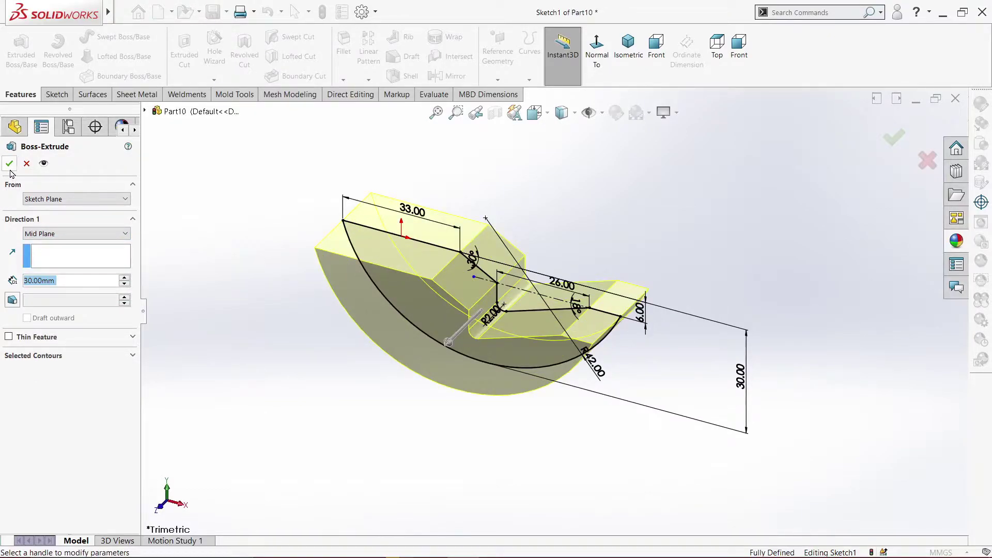
left_click(9, 163)
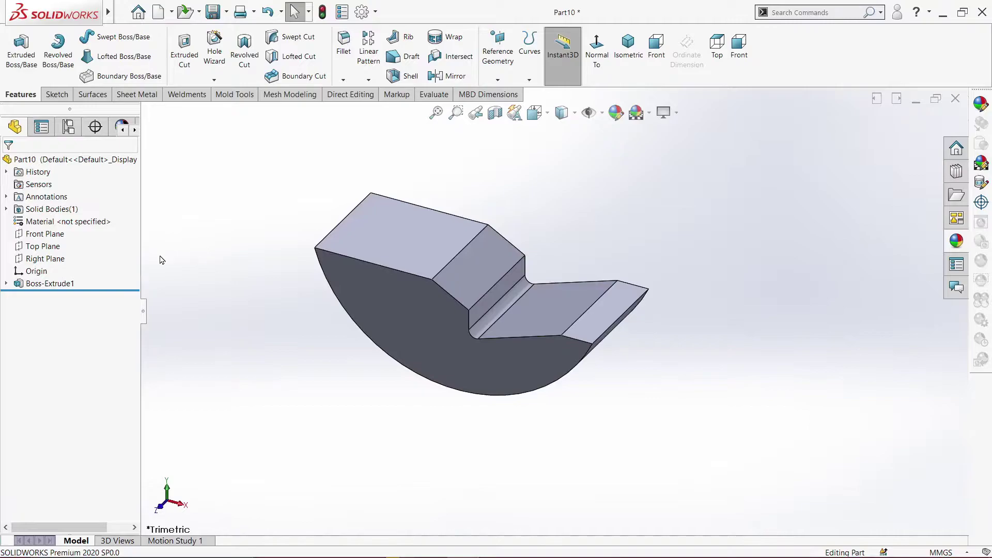
Start a sketch on the Front Plane, view it normal, and apply a plain white scene
left_click(45, 234)
left_click(39, 217)
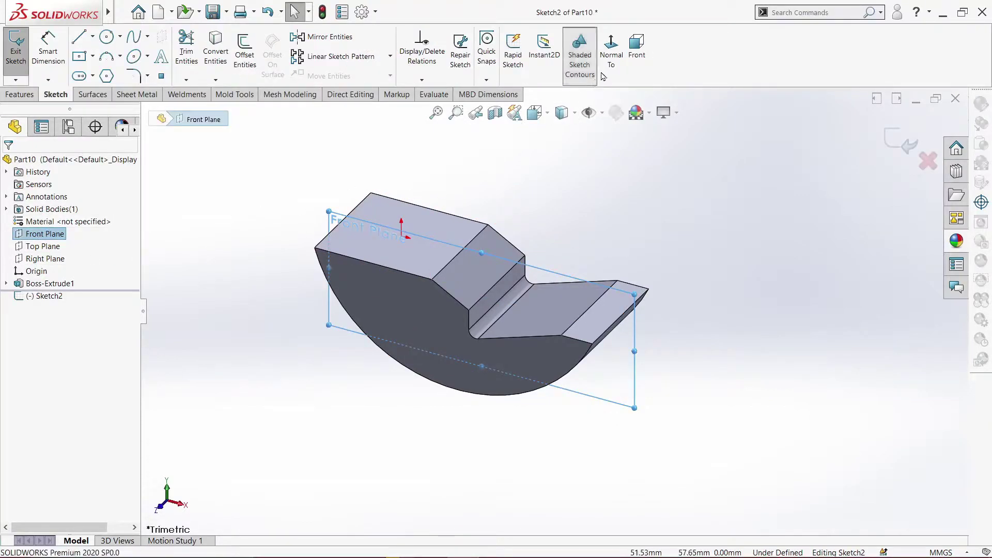
left_click(610, 57)
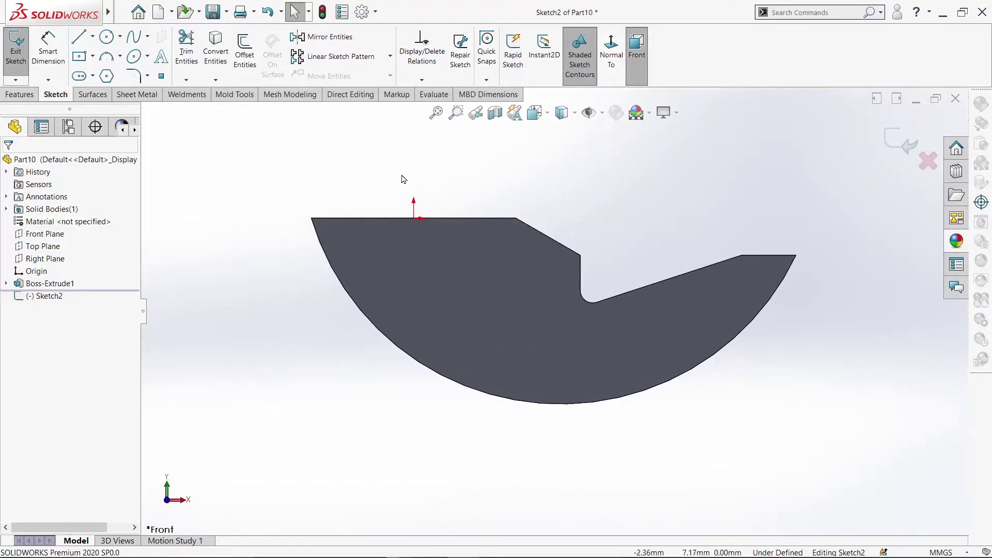
left_click(664, 113)
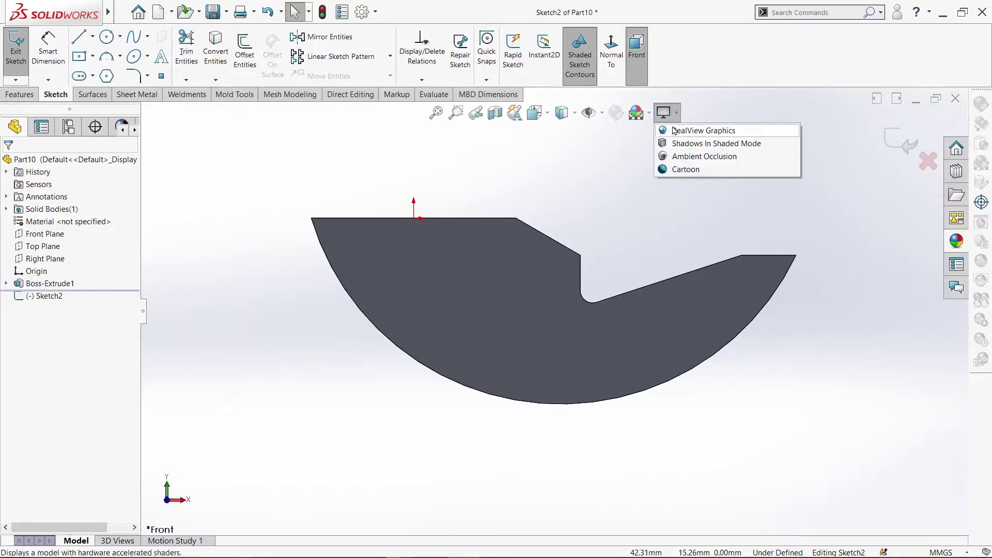
left_click(649, 112)
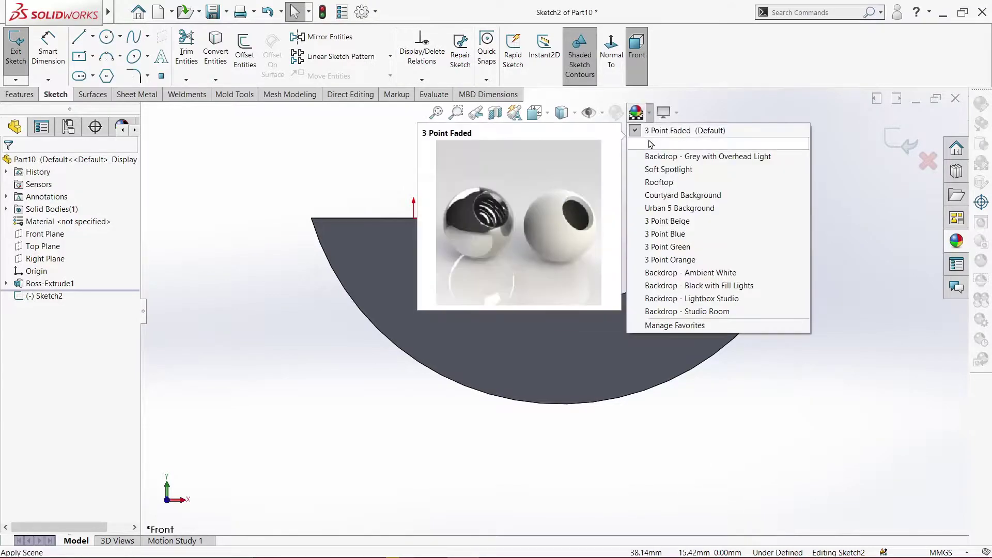
left_click(666, 113)
left_click(687, 137)
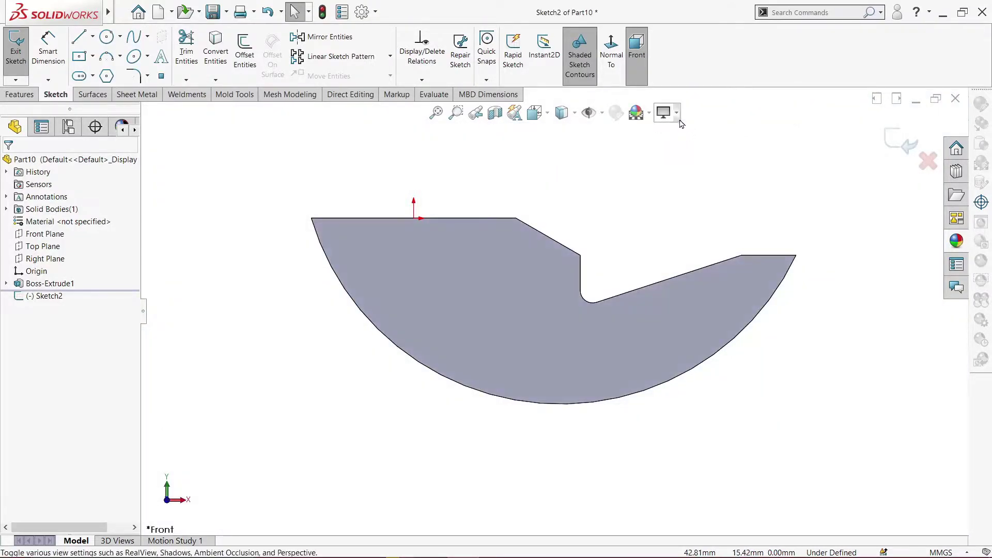
left_click(676, 113)
left_click(683, 133)
scroll(620, 187, "down", 2)
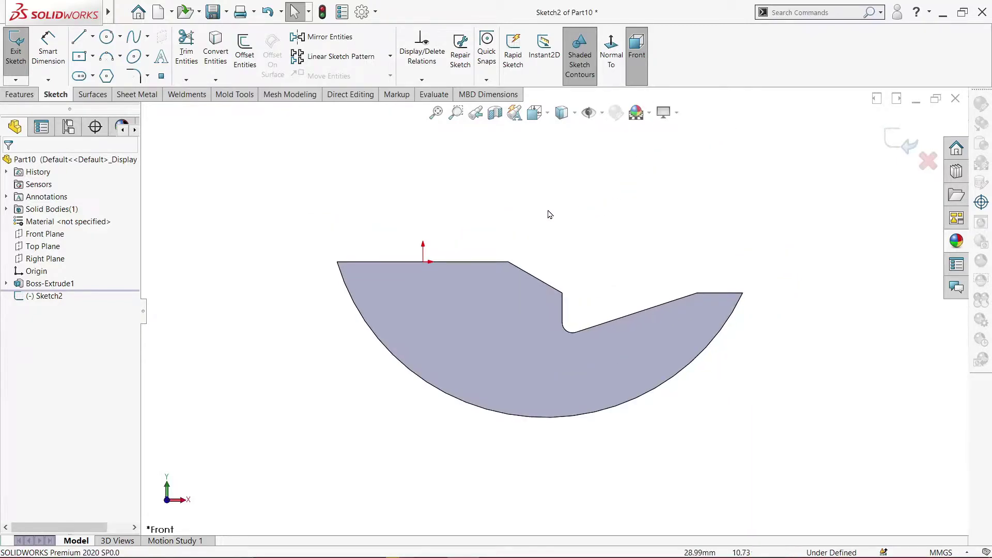
scroll(486, 241, "down", 1)
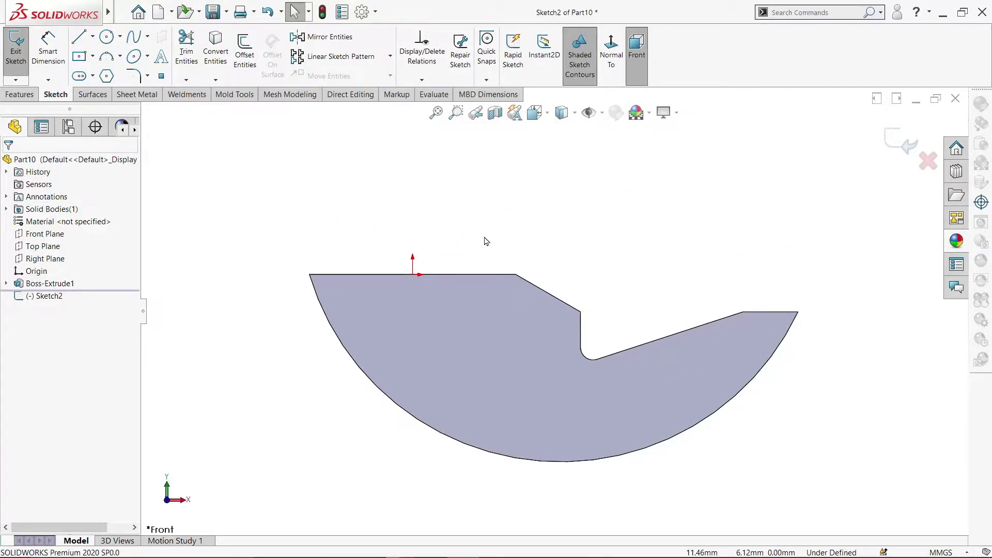
Draw a short horizontal line near the block's top-left
left_click(79, 38)
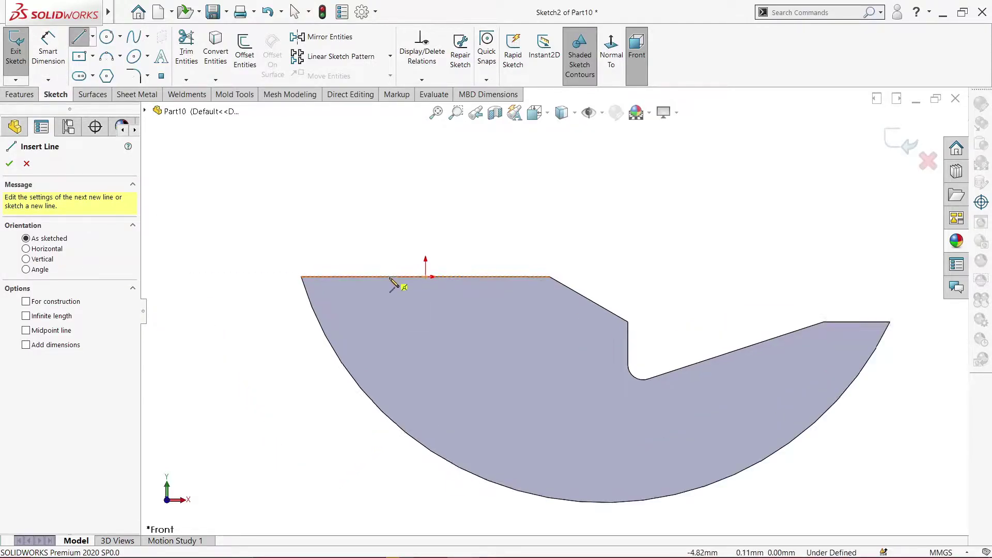
scroll(382, 299, "down", 3)
left_click(344, 306)
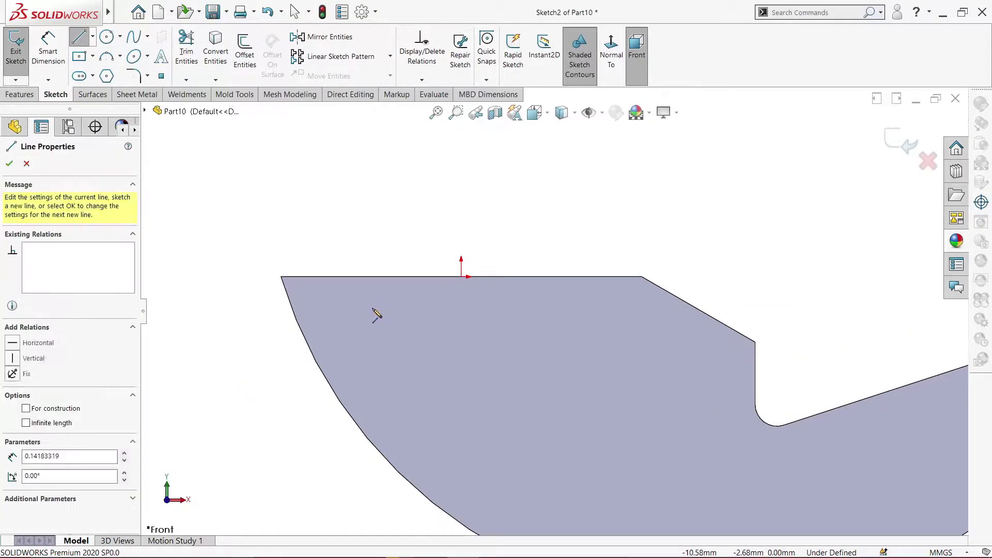
left_click(445, 306)
right_click(448, 312)
left_click(465, 314)
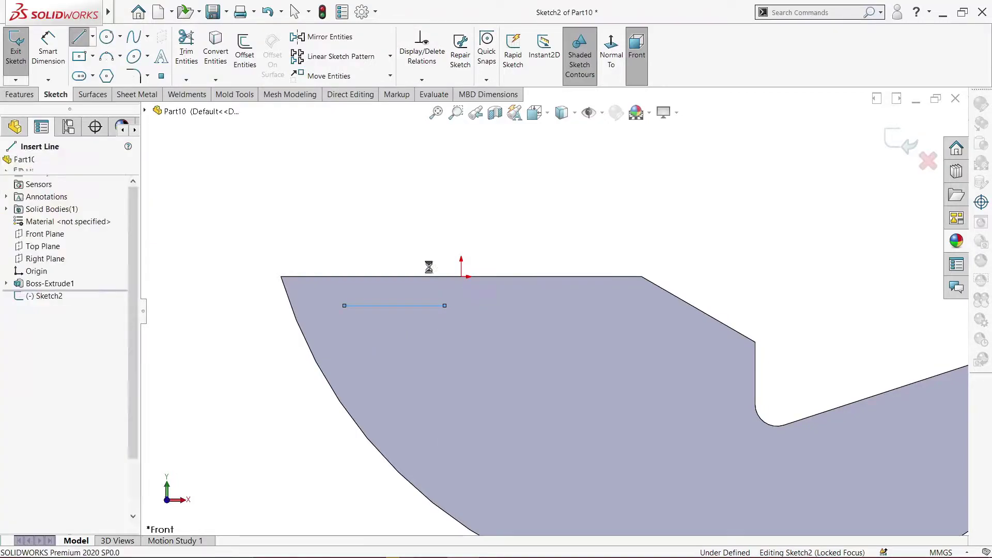
Draw an angled line down from its left end and make the horizontal line parallel to the top edge
key("l")
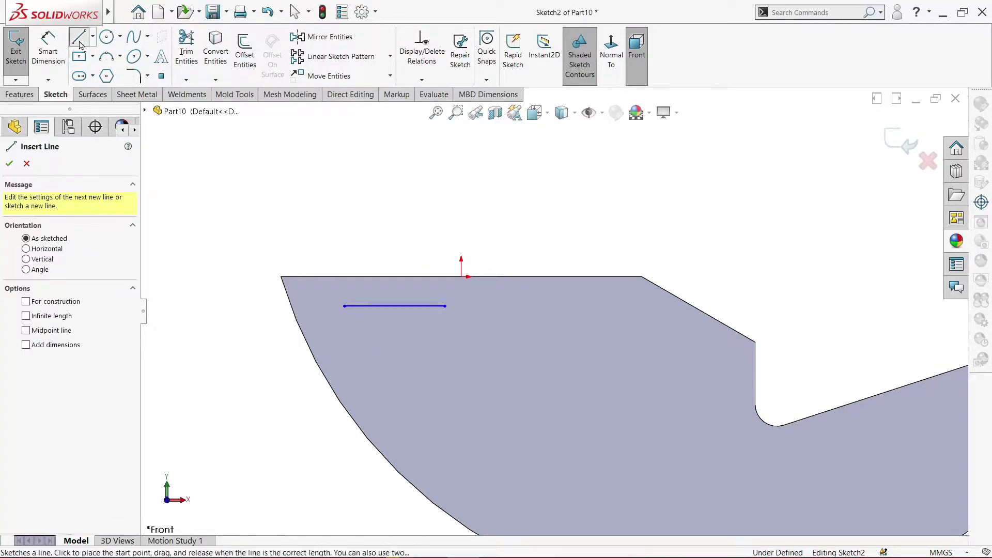
left_click(345, 306)
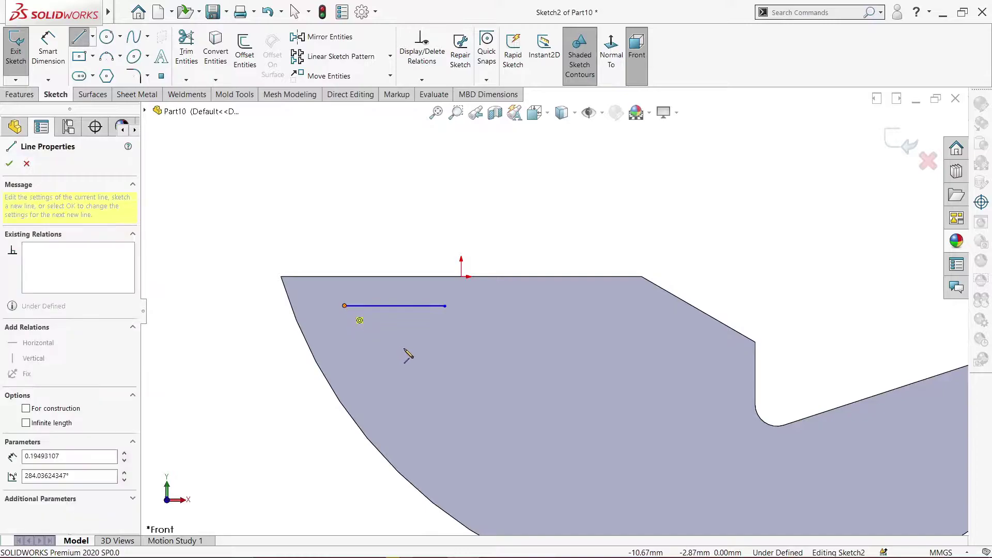
right_click(434, 353)
left_click(444, 362)
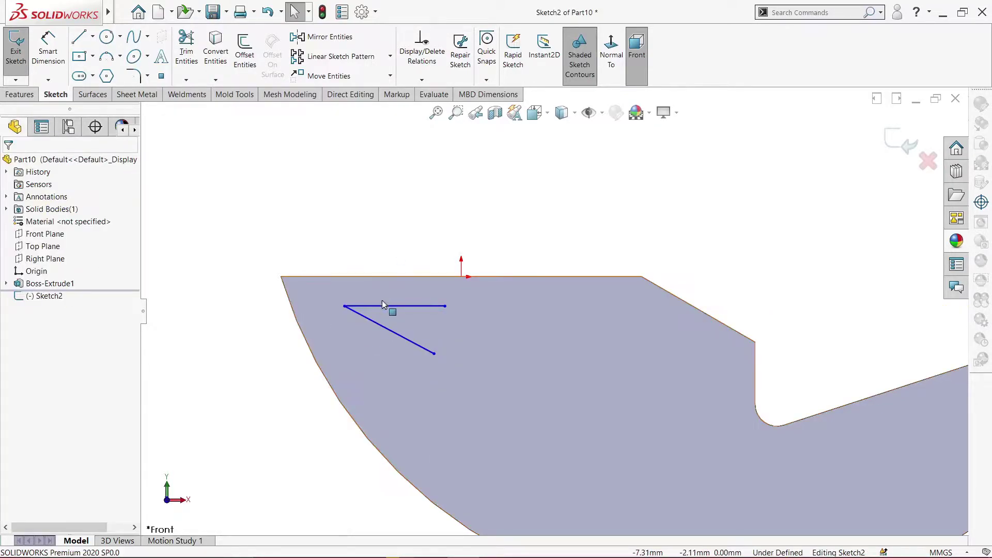
left_click(367, 277, "ctrl")
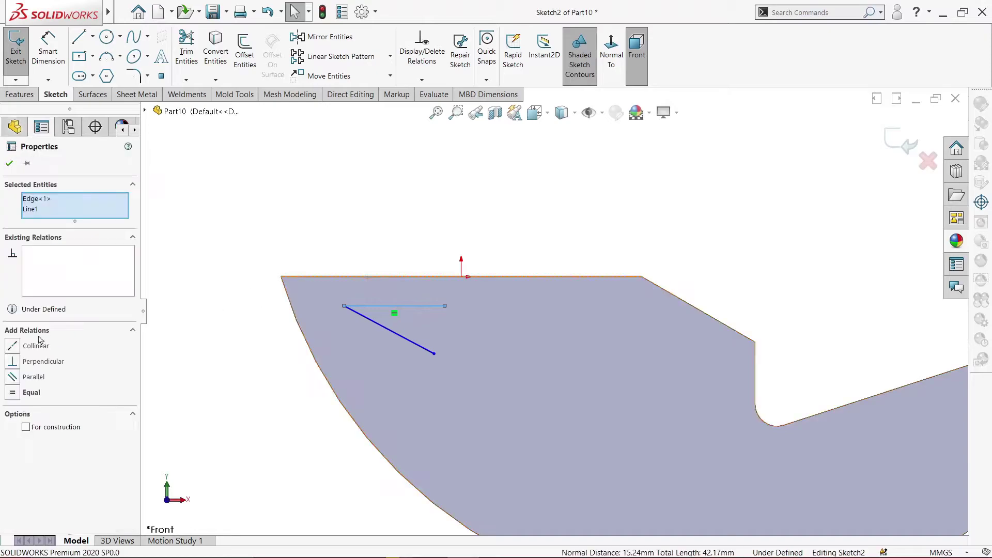
left_click(9, 164)
left_click(49, 52)
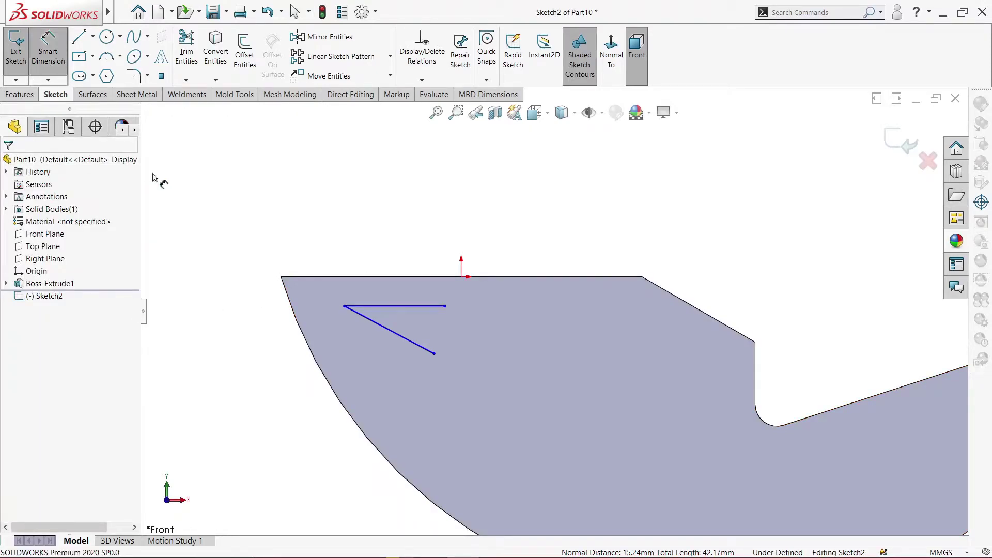
Dimension the angle between the horizontal and angled lines as 23°
left_click(379, 306)
left_click(413, 339)
left_click(383, 321)
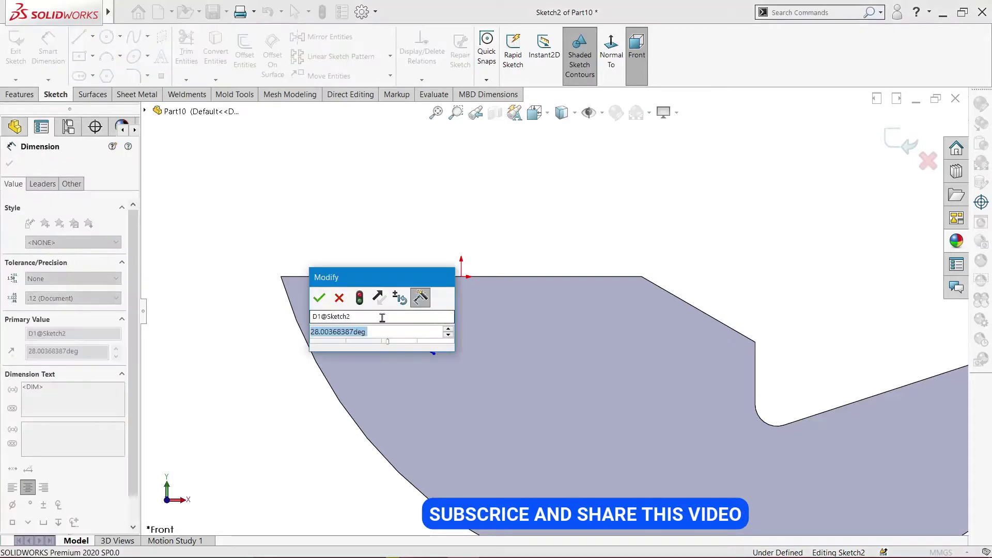
type("23")
key("Return")
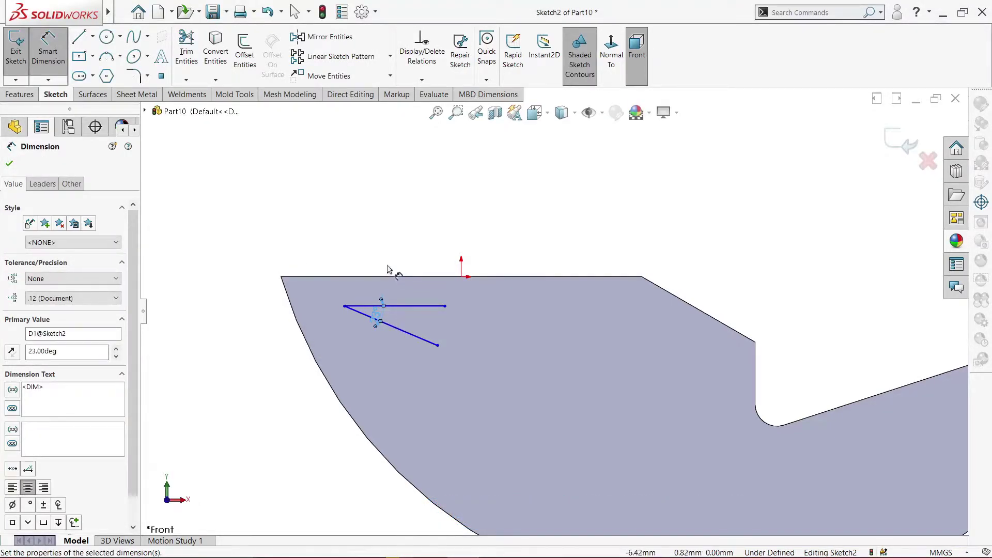
Dimension the horizontal line 3.00 below the block's top edge
left_click(333, 276)
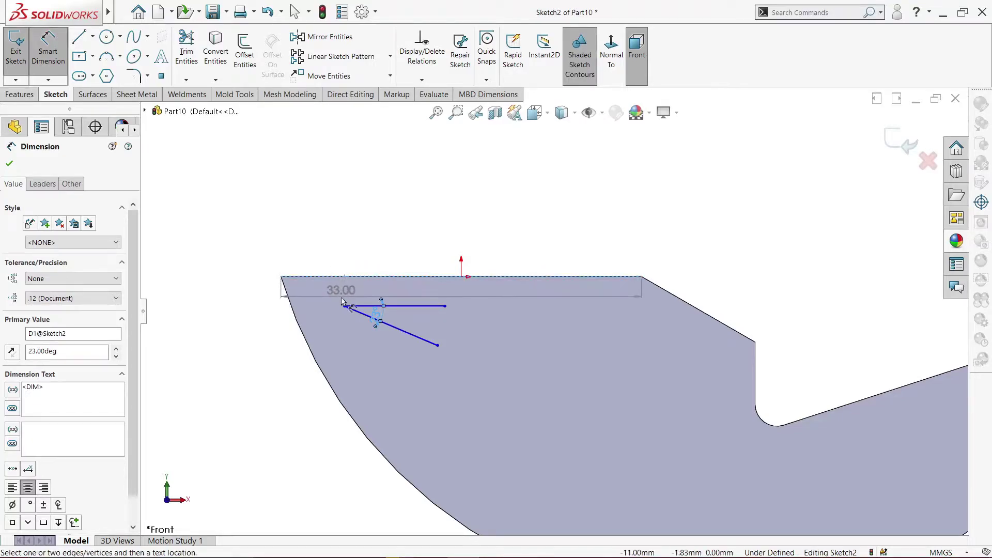
left_click(345, 305)
left_click(233, 298)
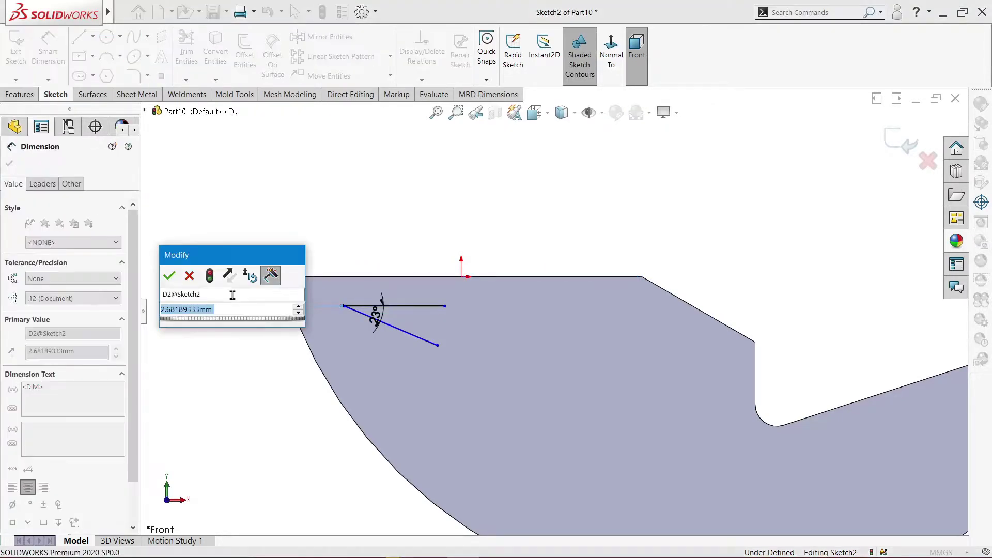
key("Return")
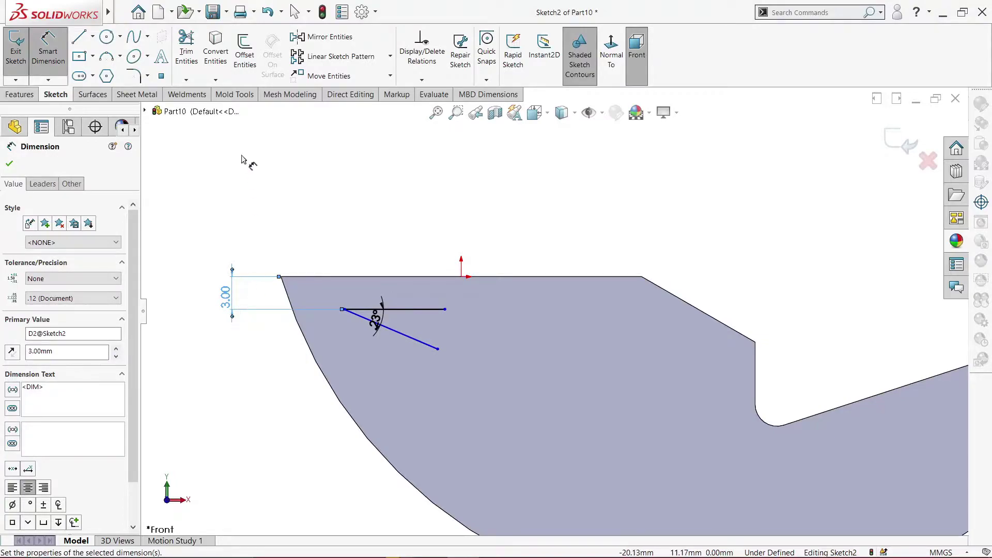
right_click(241, 159)
left_click(264, 190)
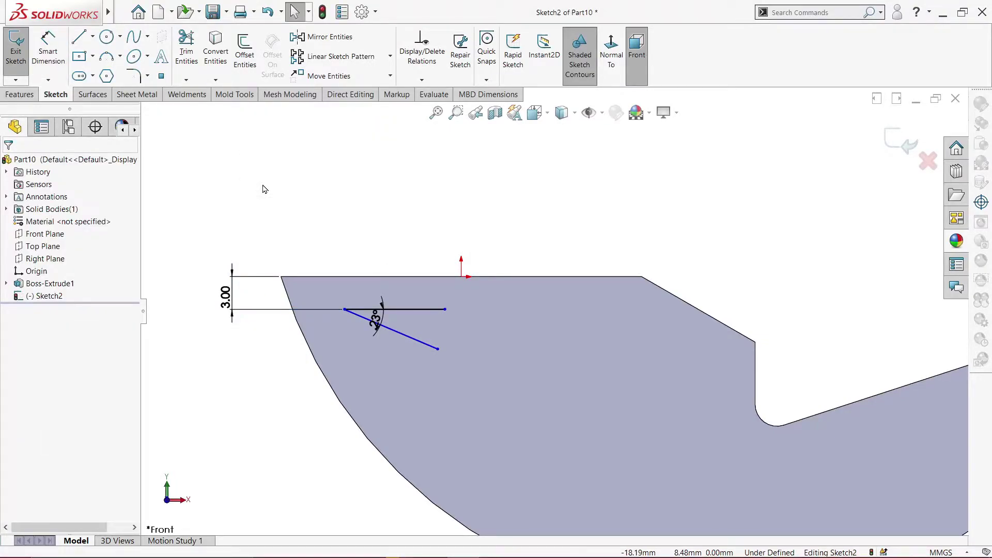
Shorten the 23° angled line by dragging its endpoint inward
left_click(114, 62)
right_click(375, 212)
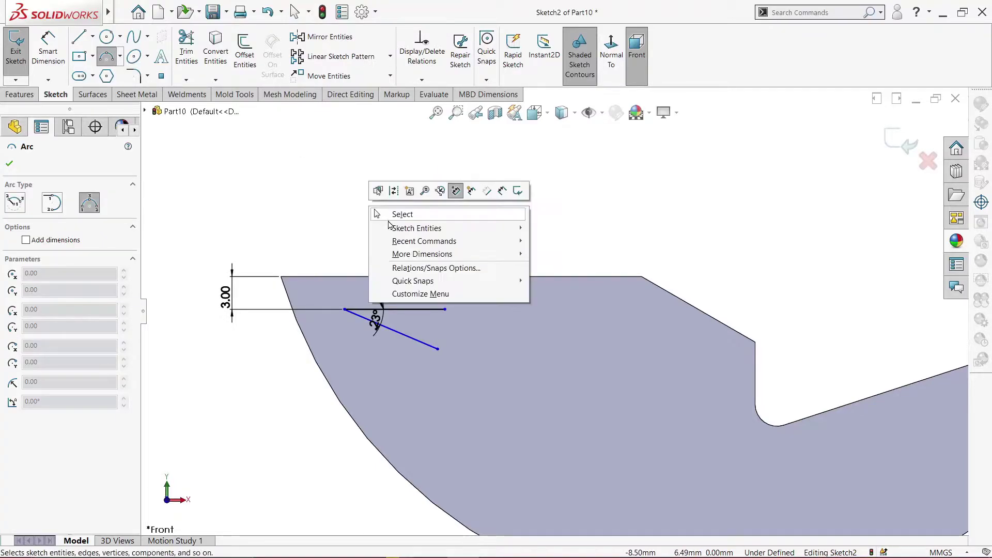
left_click(393, 214)
left_click_drag(438, 348, 405, 335)
left_click(377, 217)
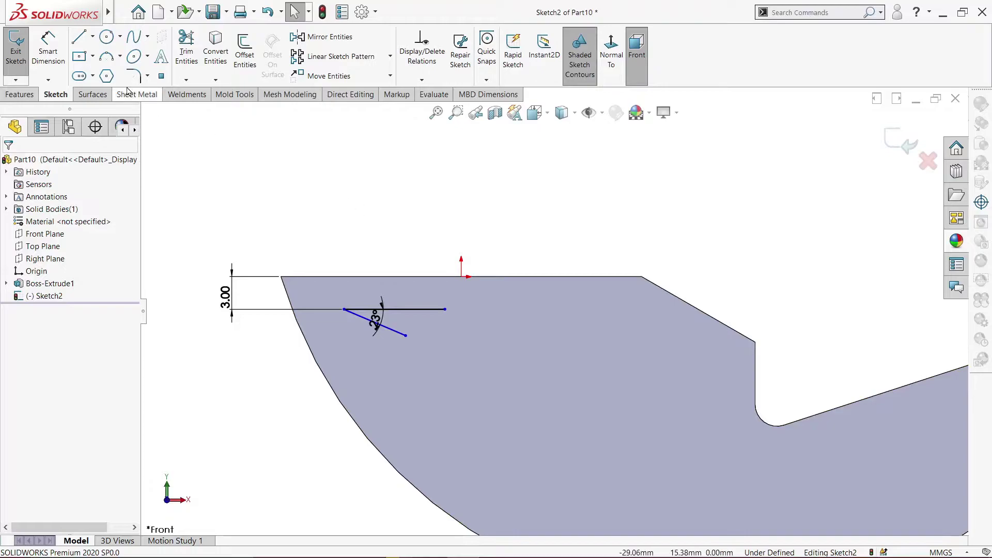
Draw a 3-point arc joining the angled line's end to the horizontal line's end
left_click(116, 63)
left_click(405, 335)
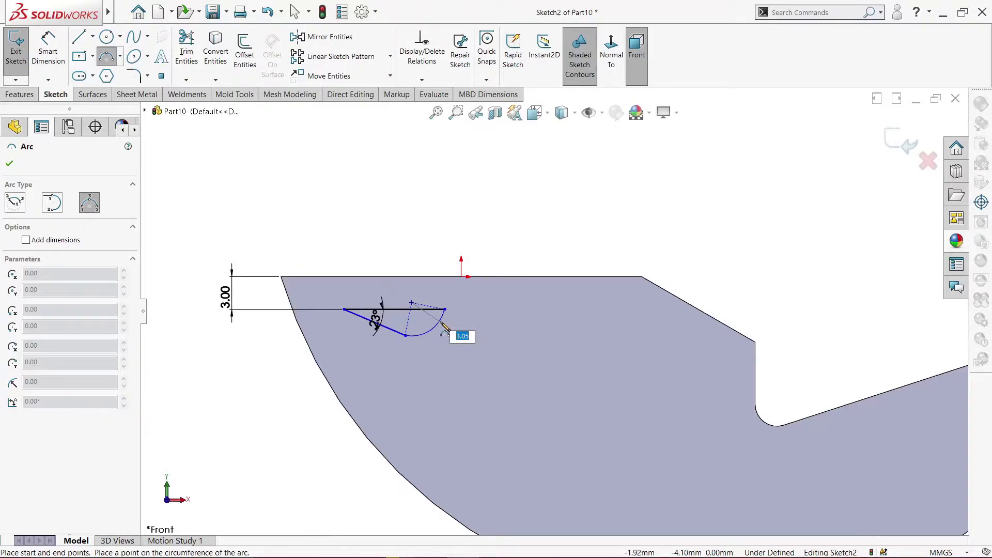
left_click(443, 327)
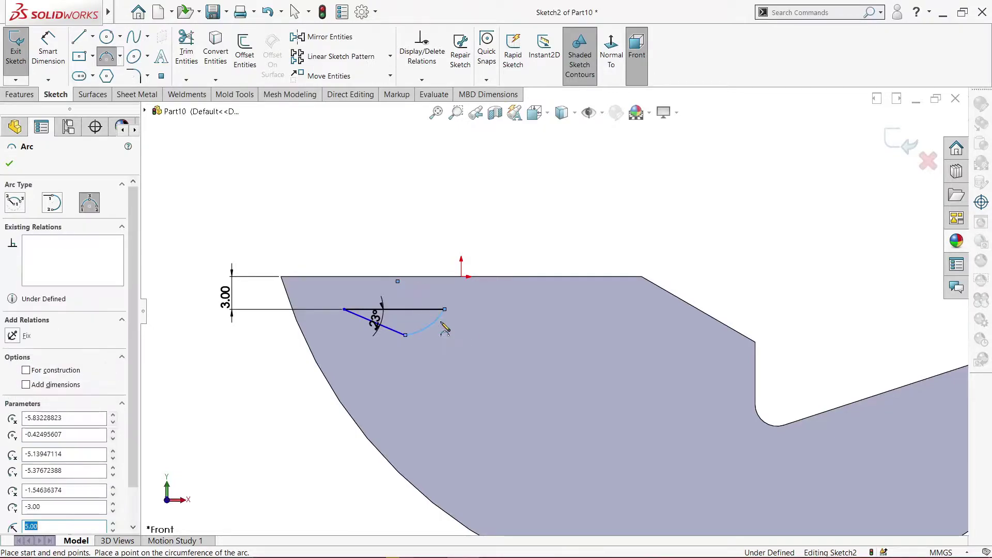
right_click(366, 178)
left_click(384, 177)
Zoom in to check the point where the arc meets the line
scroll(425, 380, "down", 2)
scroll(425, 380, "down", 2)
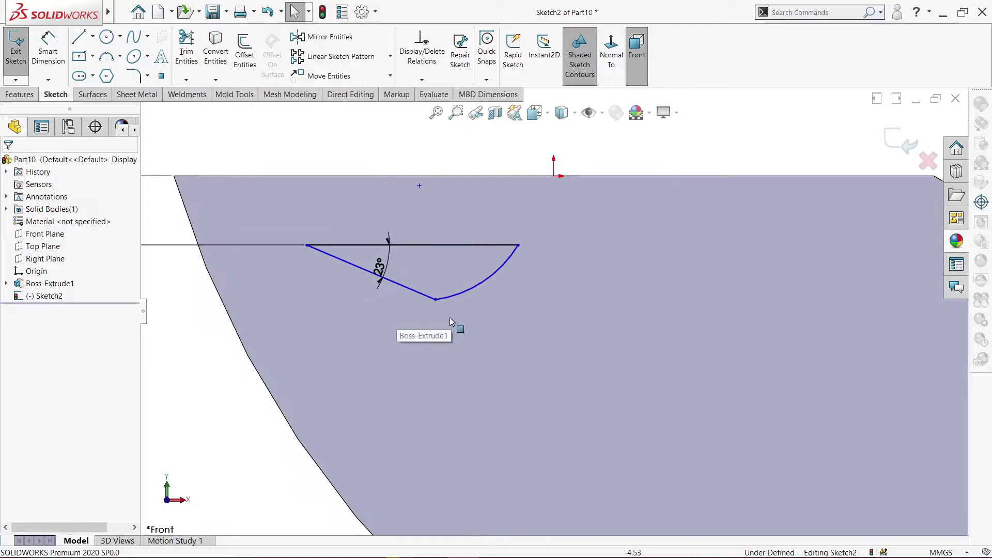
left_click(435, 302)
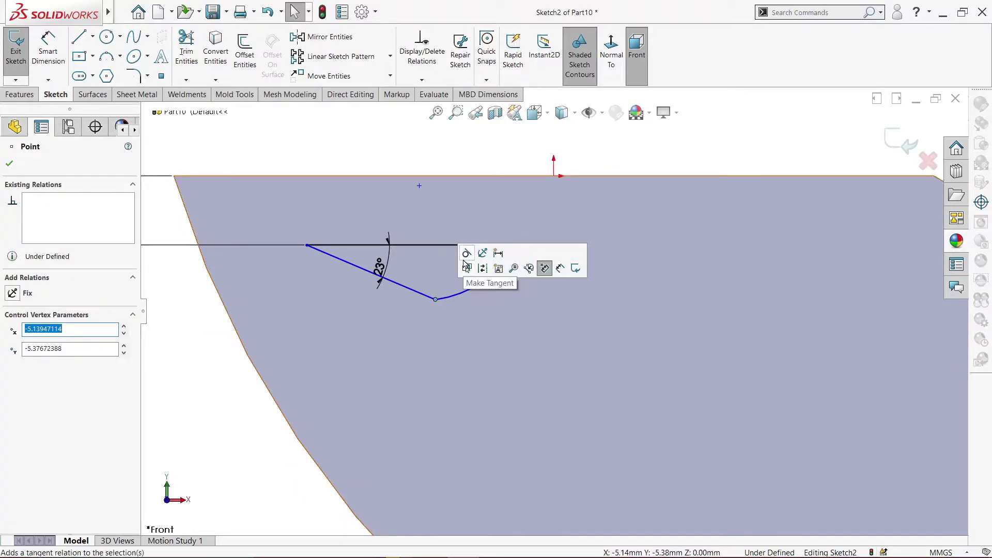
scroll(467, 279, "up", 2)
left_click(421, 173)
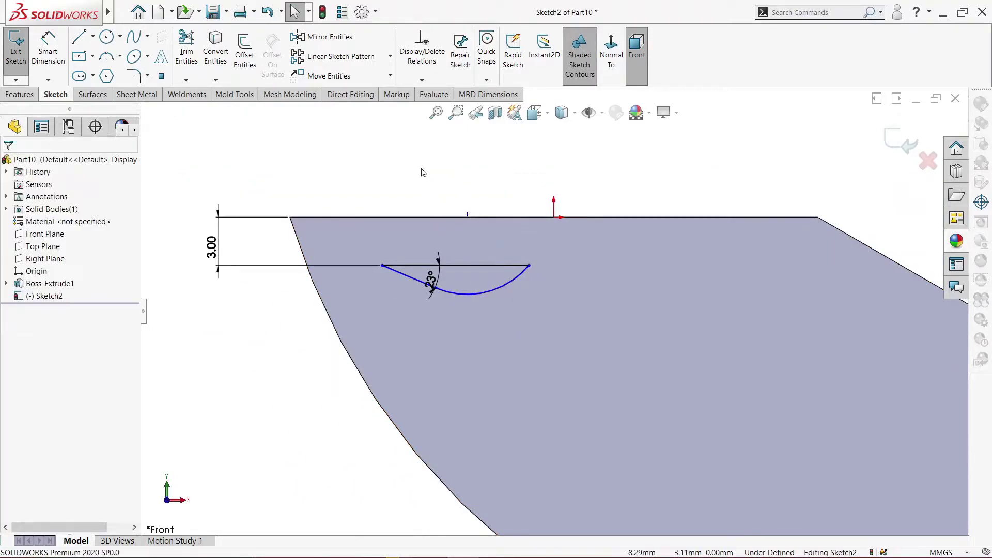
scroll(376, 185, "up", 2)
Dimension the horizontal line length 9.19 and the endpoint distance 14.95
left_click(48, 52)
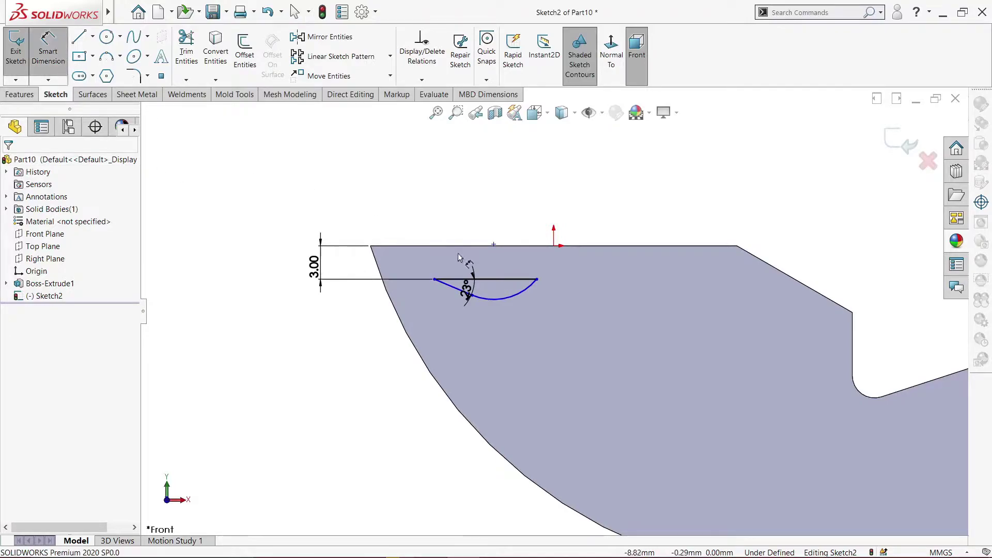
left_click(500, 281)
left_click(465, 289)
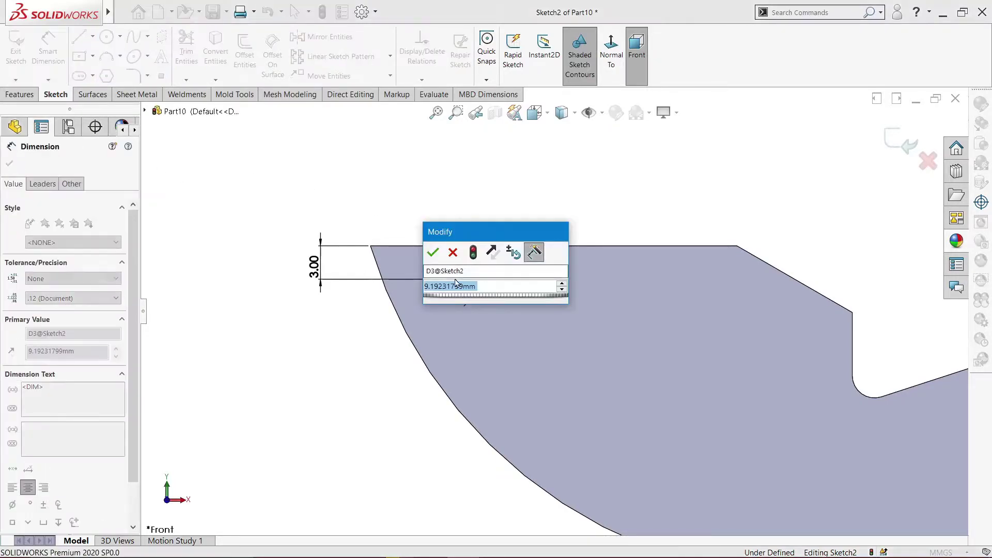
left_click(435, 259)
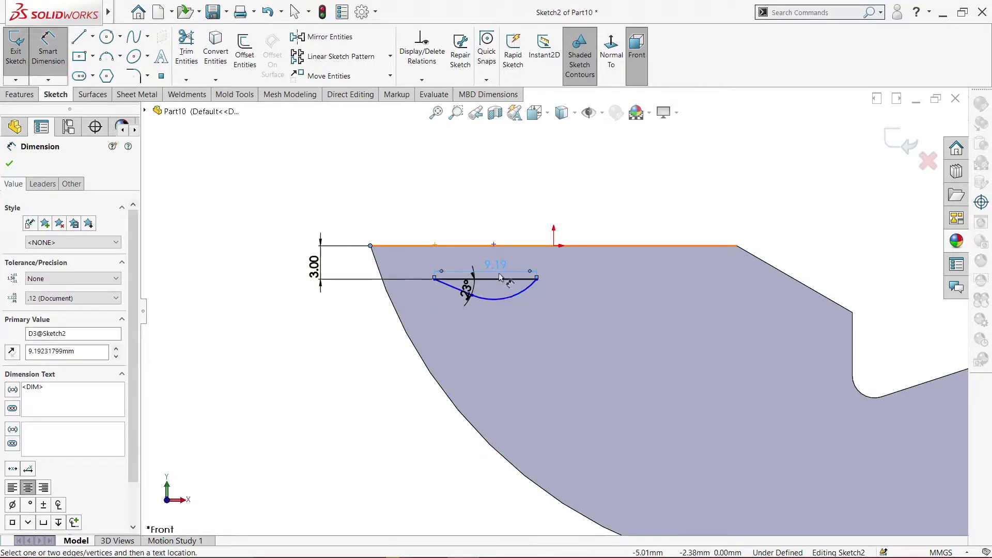
left_click(536, 279)
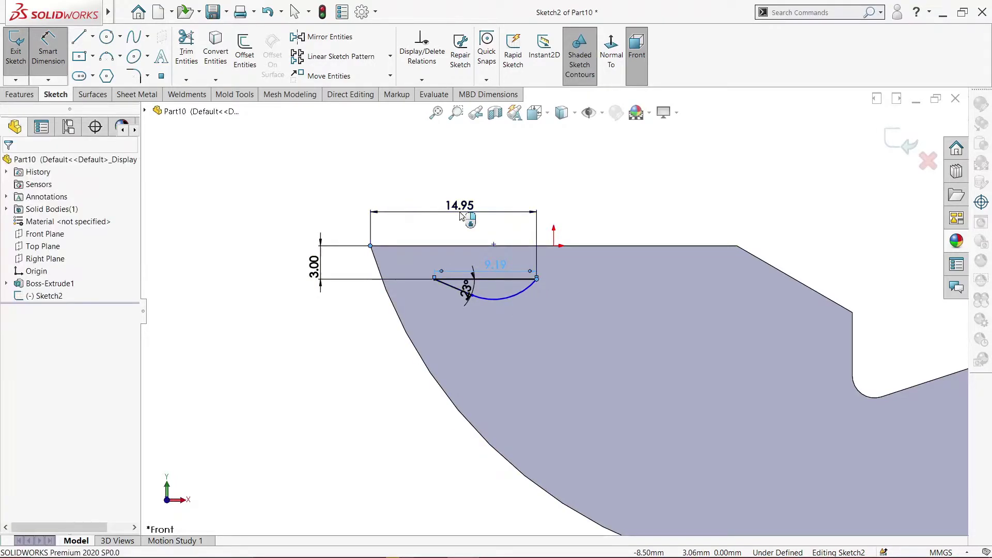
left_click(403, 202)
left_click(397, 193)
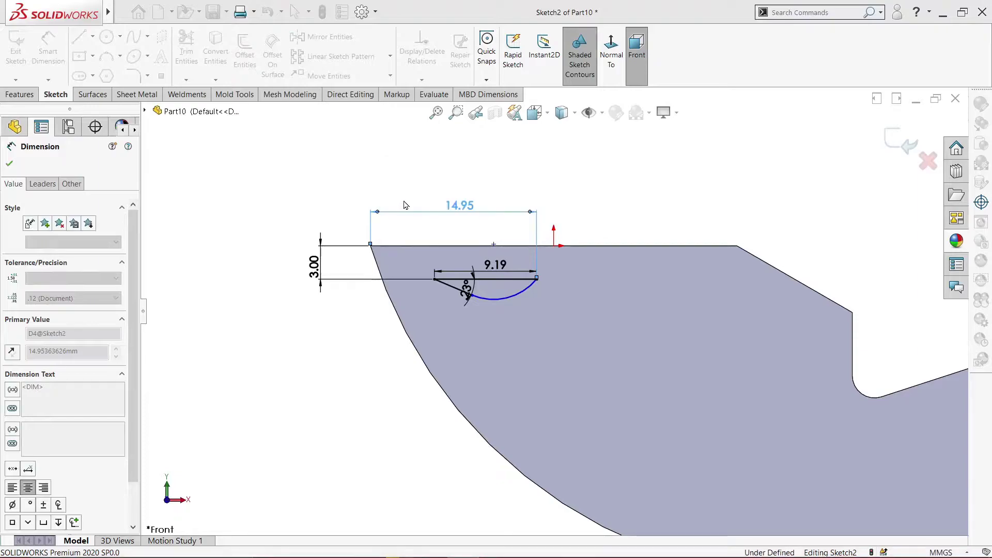
right_click(475, 150)
left_click(501, 182)
Make the sketch point coincident with the block's top edge
scroll(524, 243, "down", 2)
scroll(511, 248, "down", 2)
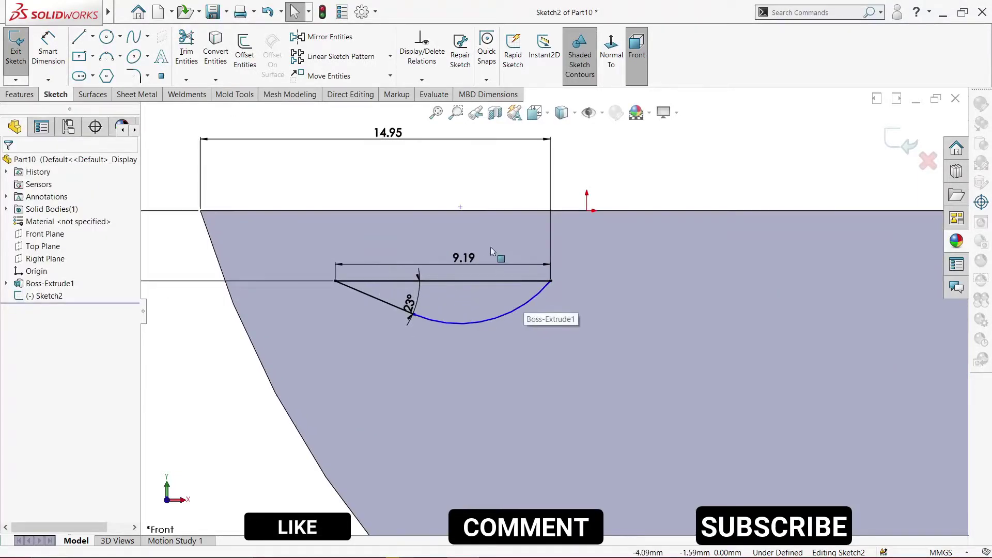
left_click(464, 211)
key("Escape")
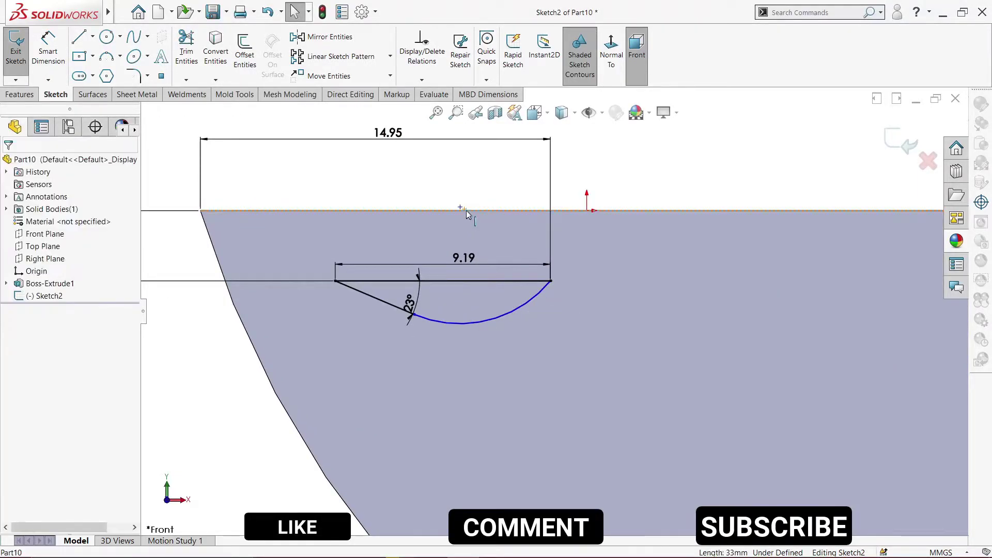
left_click(460, 207)
left_click(460, 211, "ctrl")
left_click(13, 345)
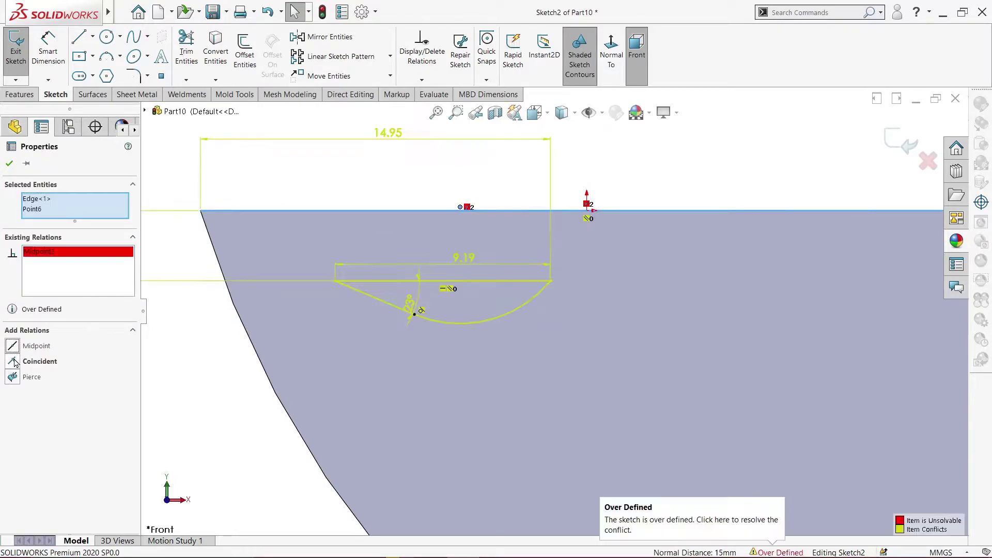
left_click(14, 362)
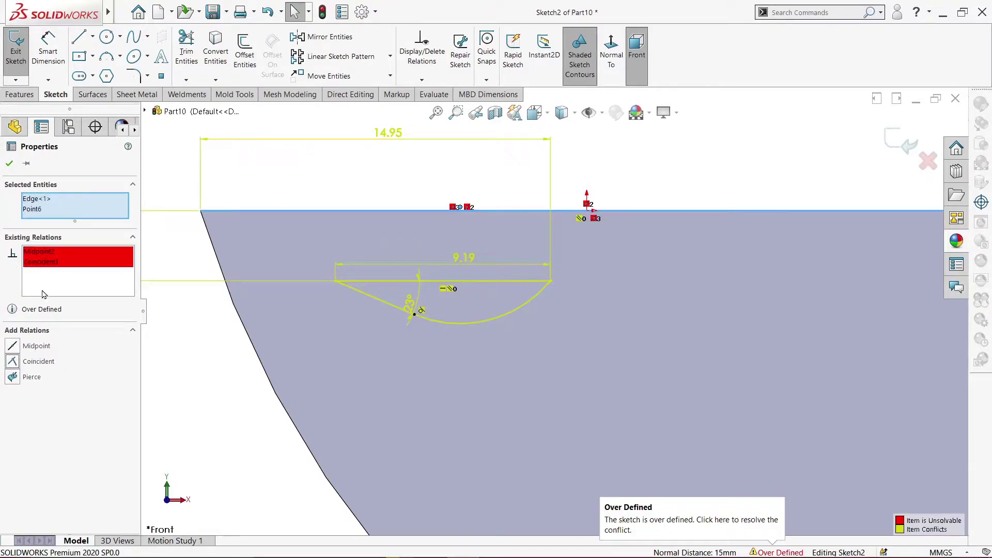
Delete the conflicting Midpoint2 relation so the sketch is fully defined
right_click(47, 264)
left_click(47, 263)
right_click(49, 257)
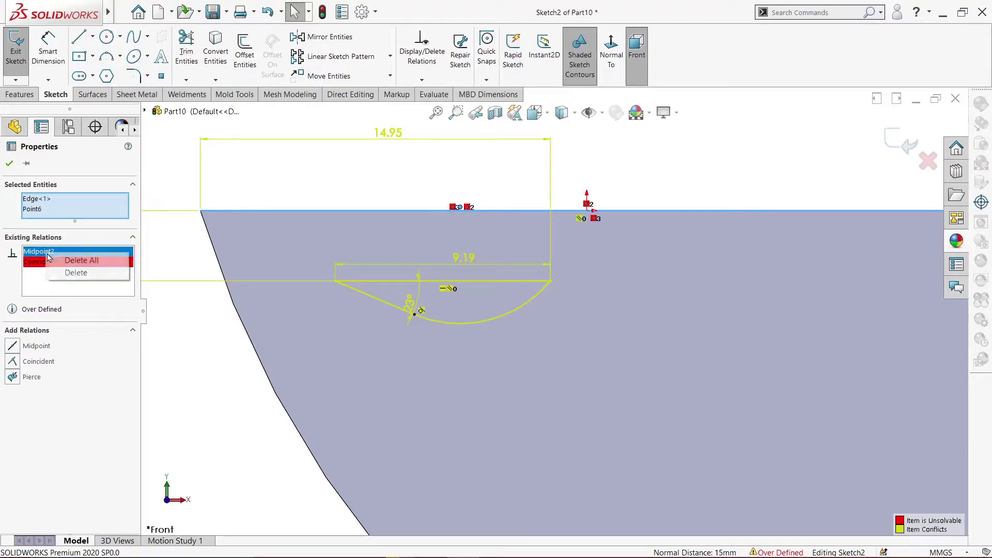
left_click(67, 272)
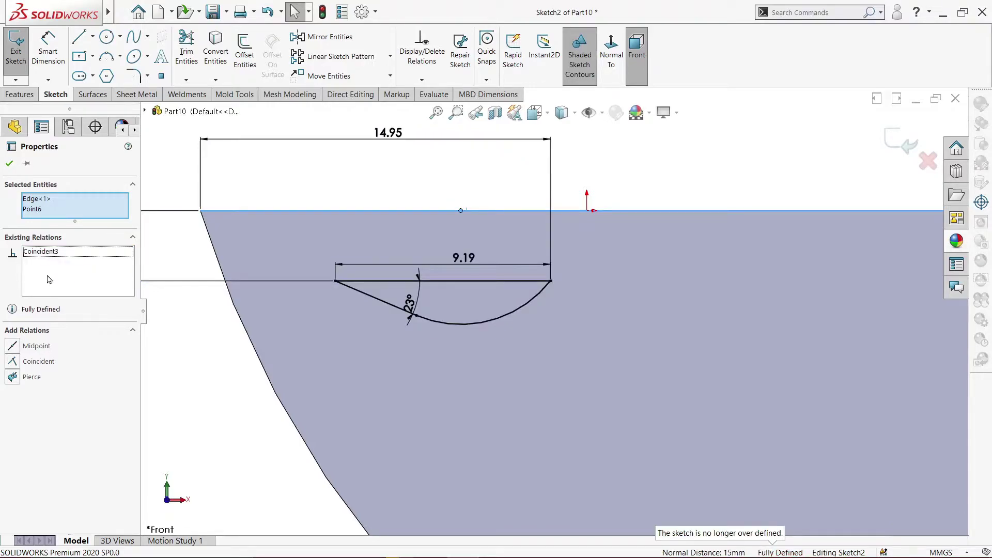
key("Escape")
scroll(553, 310, "up", 3)
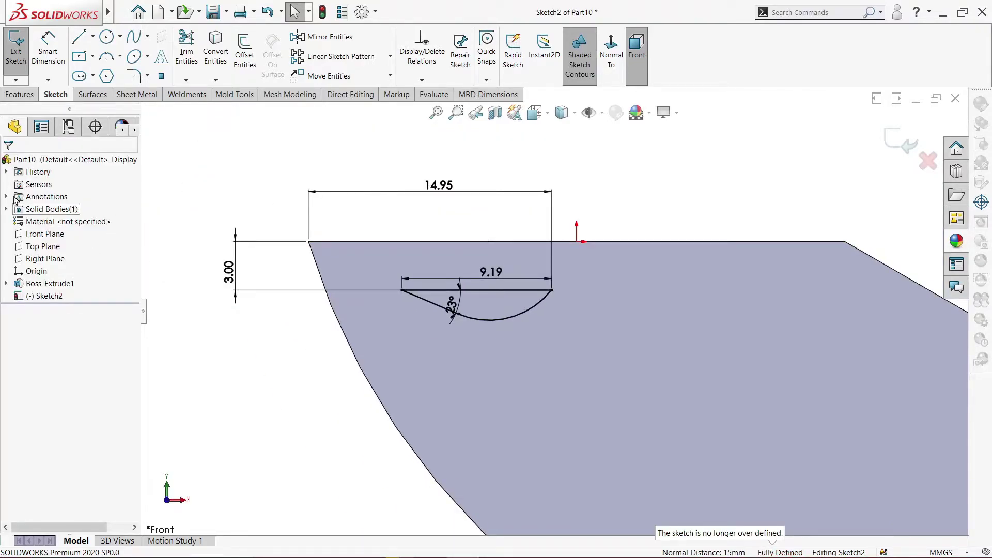
left_click(26, 96)
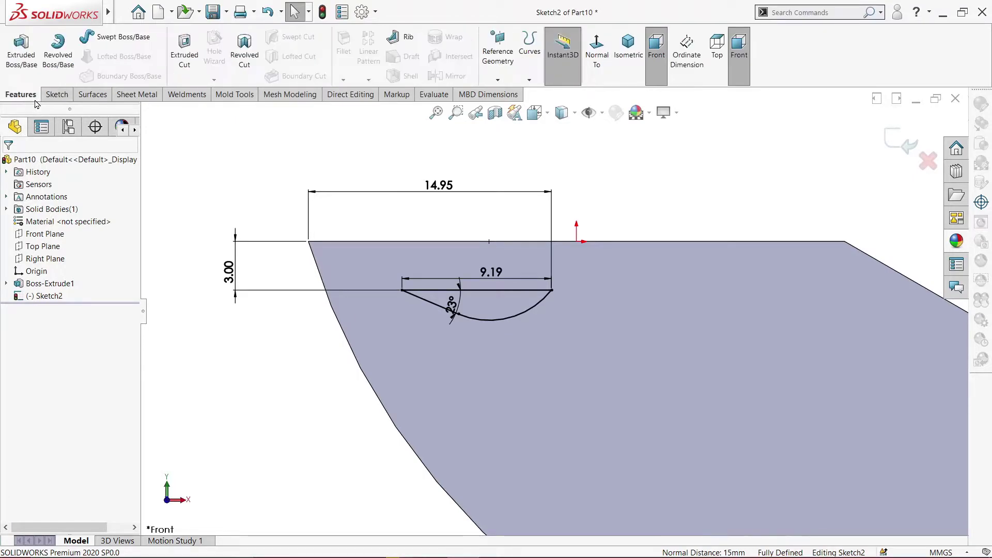
Extrude-cut the slot sketch Through All in both directions
left_click(176, 60)
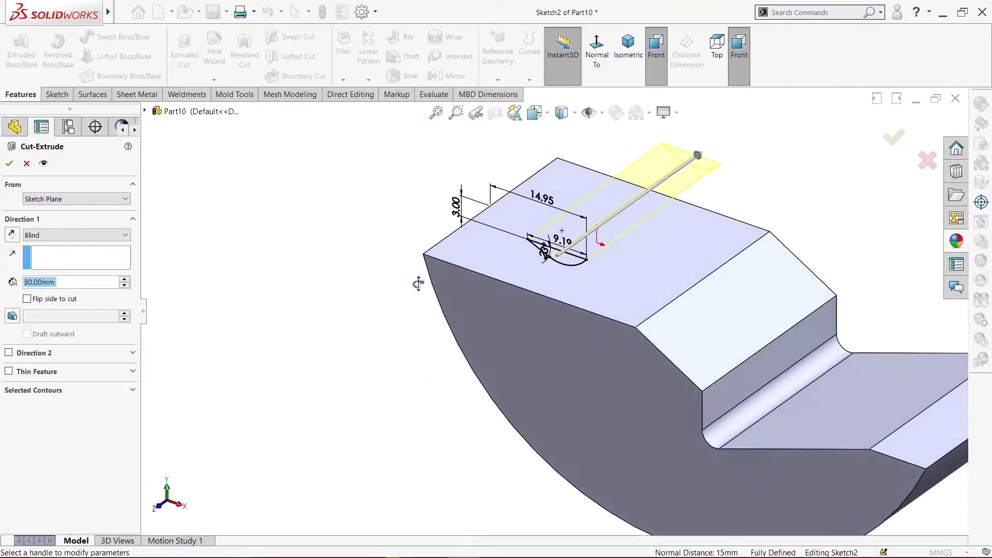
left_click(48, 235)
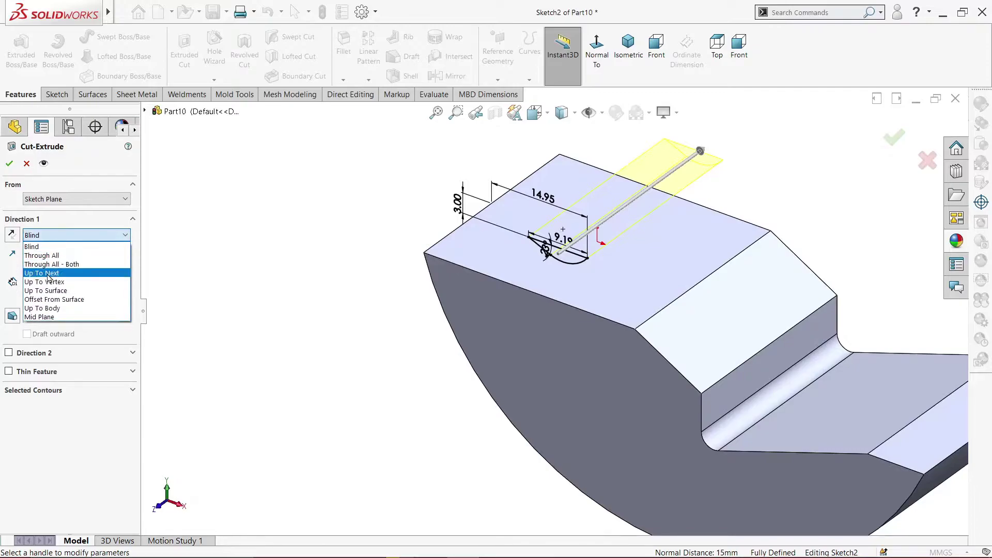
left_click(49, 265)
left_click(9, 164)
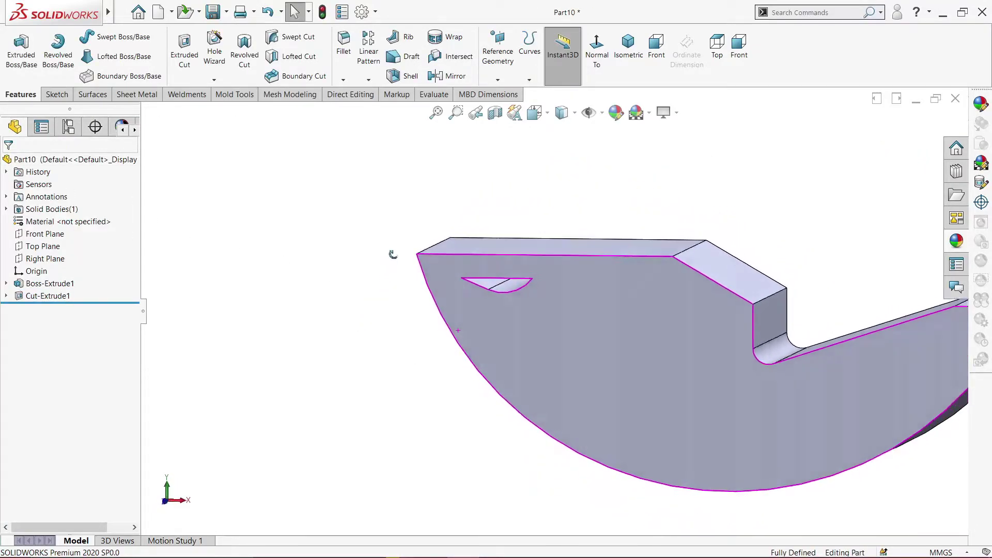
Rotate the part, switch to the isometric view and select the top face
mouse_move(361, 333)
middle_mouse_down()
mouse_move(387, 282)
mouse_move(303, 292)
mouse_move(422, 329)
middle_mouse_up()
scroll(380, 292, "up", 3)
left_click(629, 47)
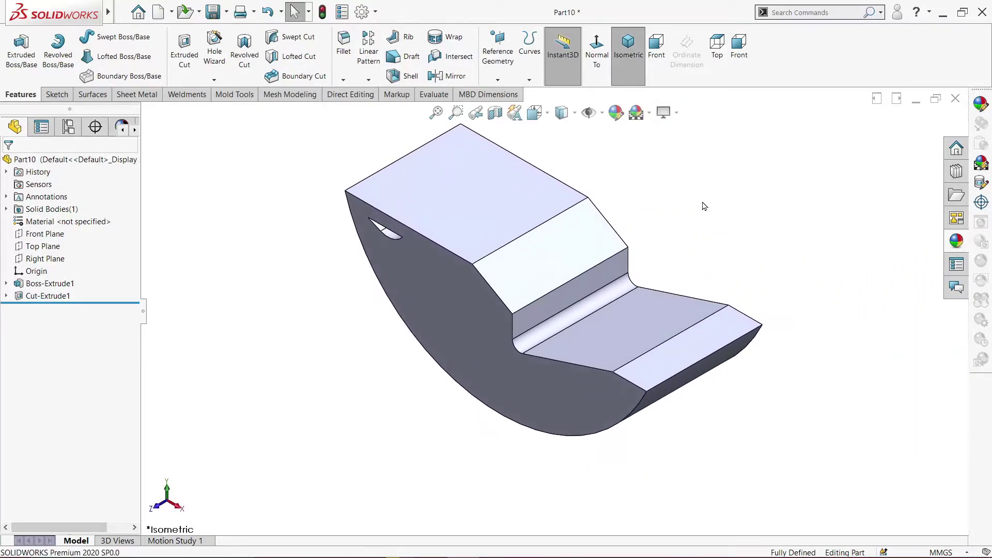
left_click(470, 205)
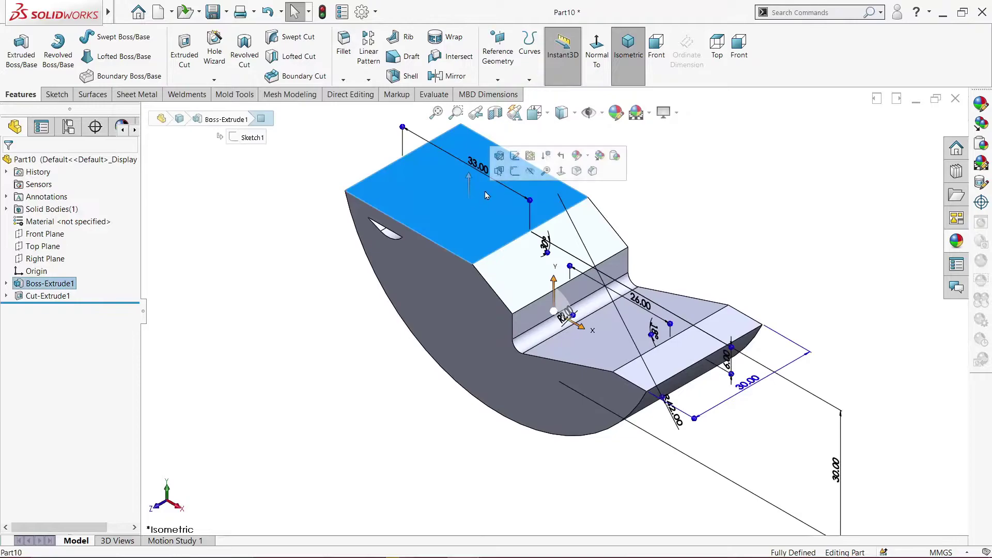
Start a sketch on the top face, viewed normal, and draw the closed edge outline
left_click(517, 178)
left_click(602, 82)
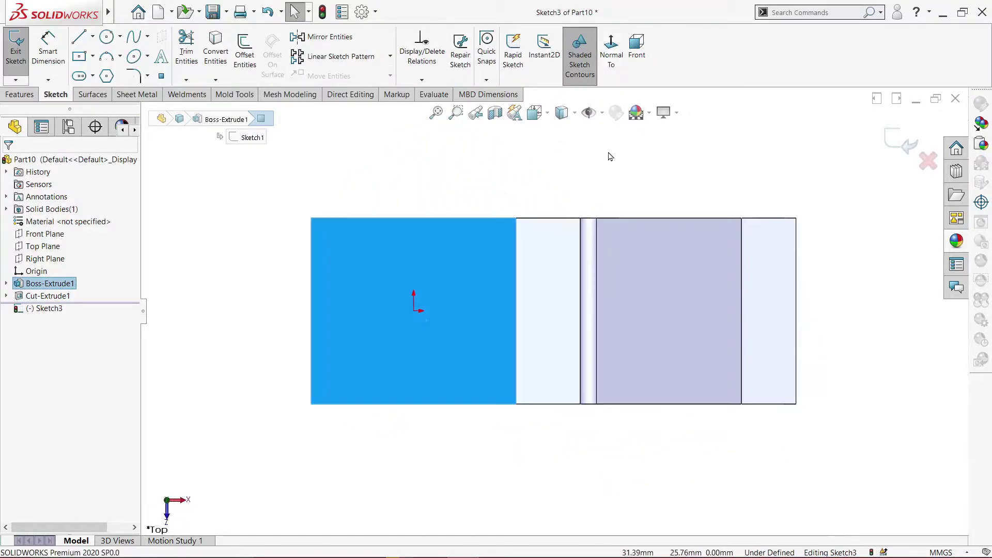
left_click(79, 38)
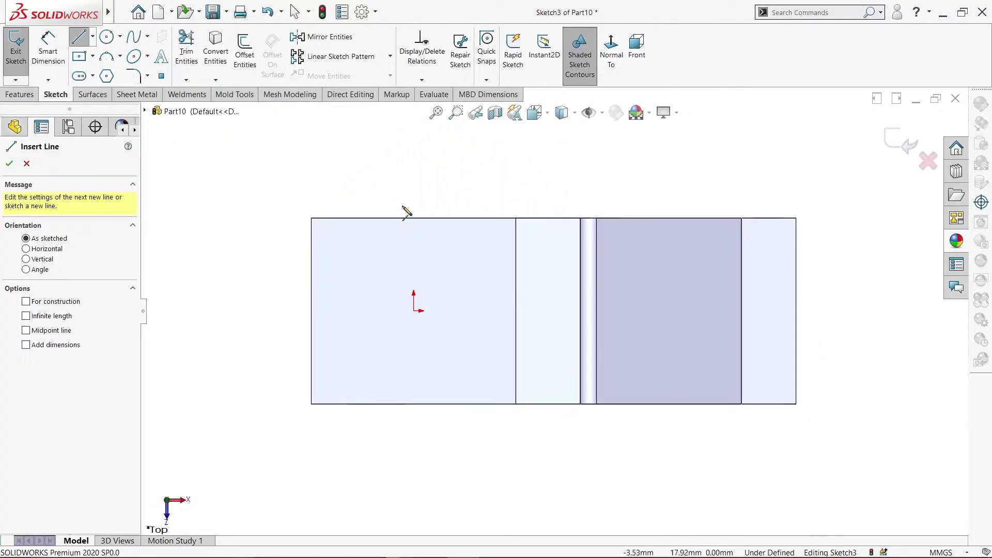
left_click(413, 218)
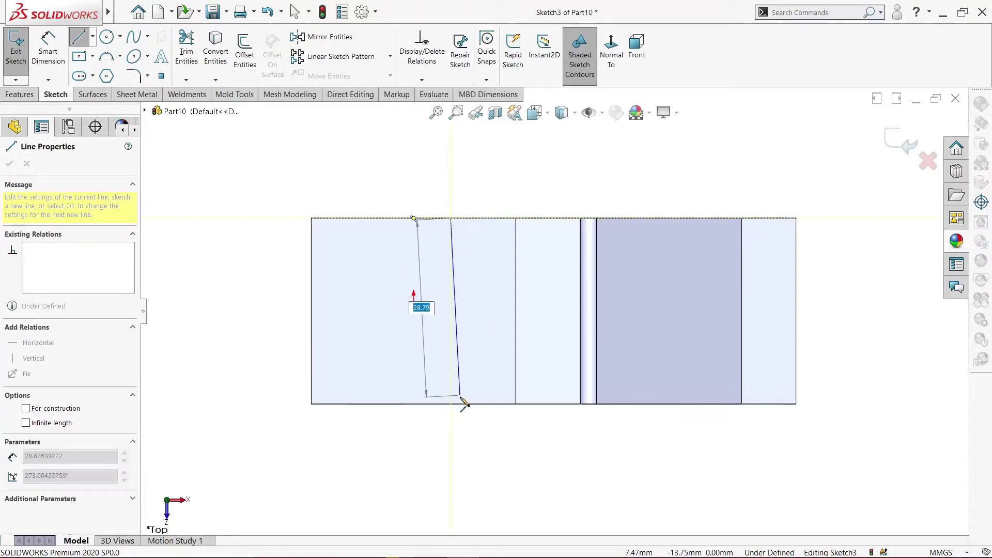
left_click(416, 403)
left_click(451, 404)
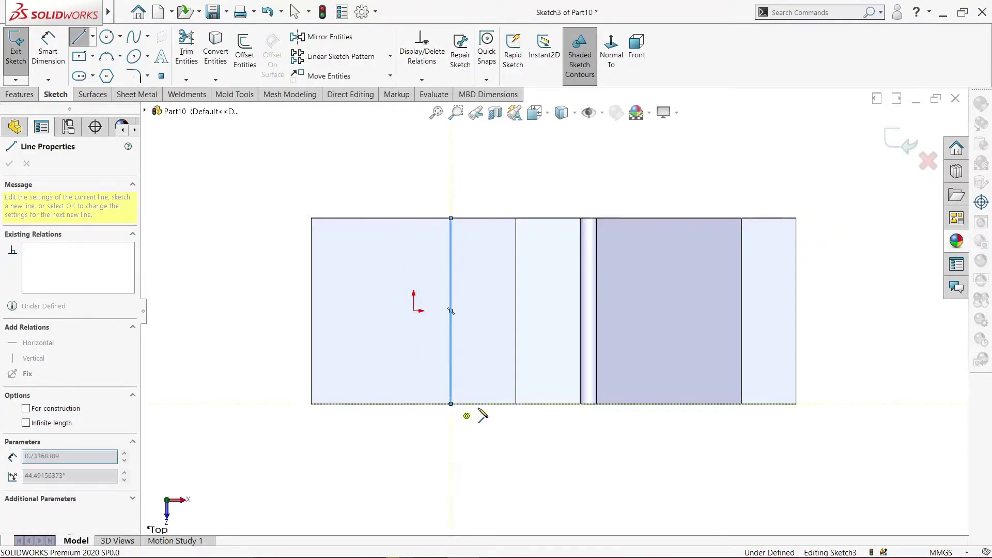
left_click(795, 403)
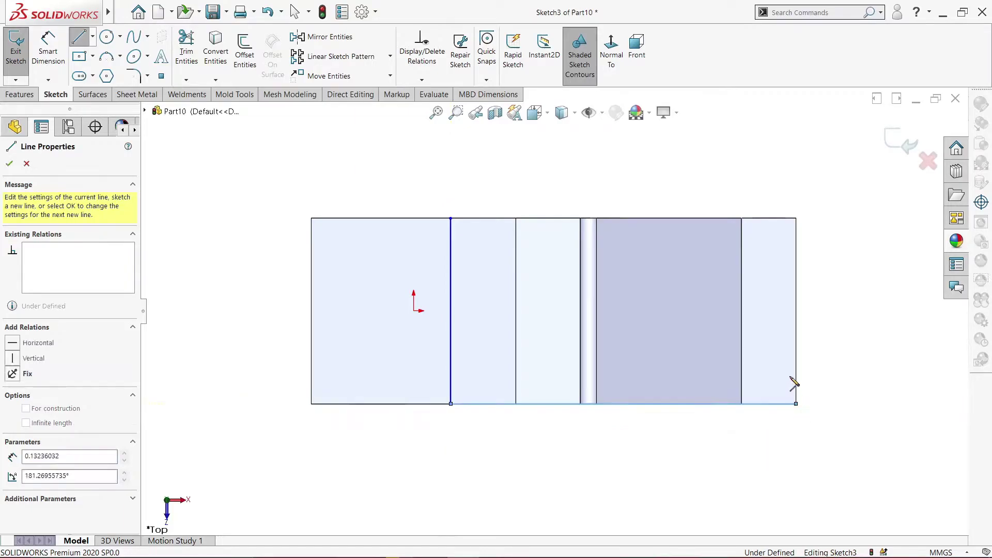
left_click(796, 219)
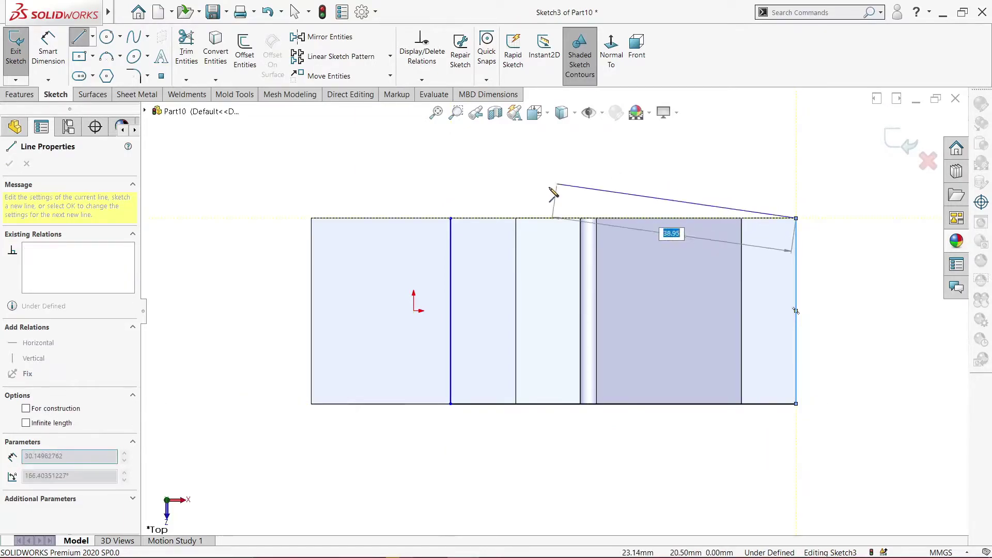
left_click(451, 219)
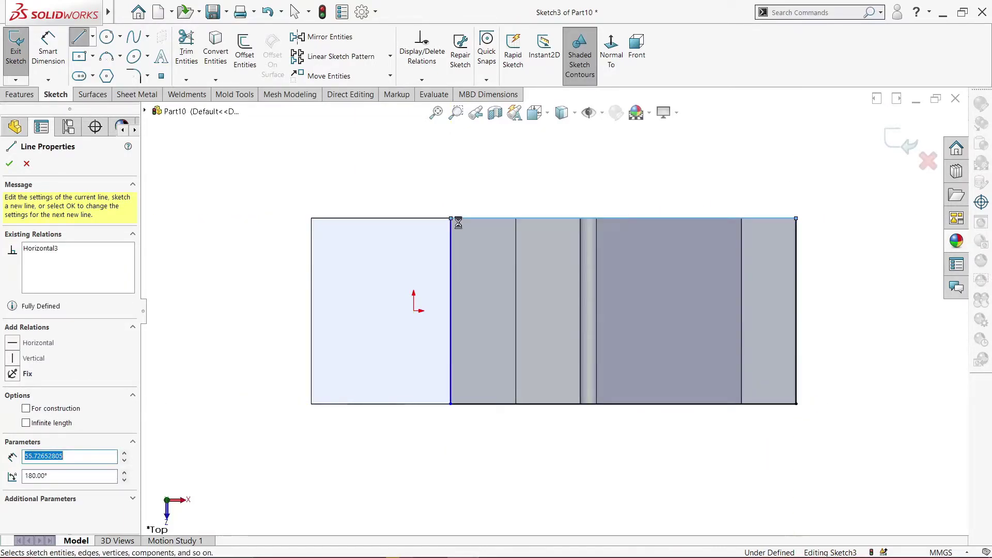
key("Escape")
Draw a horizontal centerline across the middle from the left edge to the right edge
left_click(78, 37)
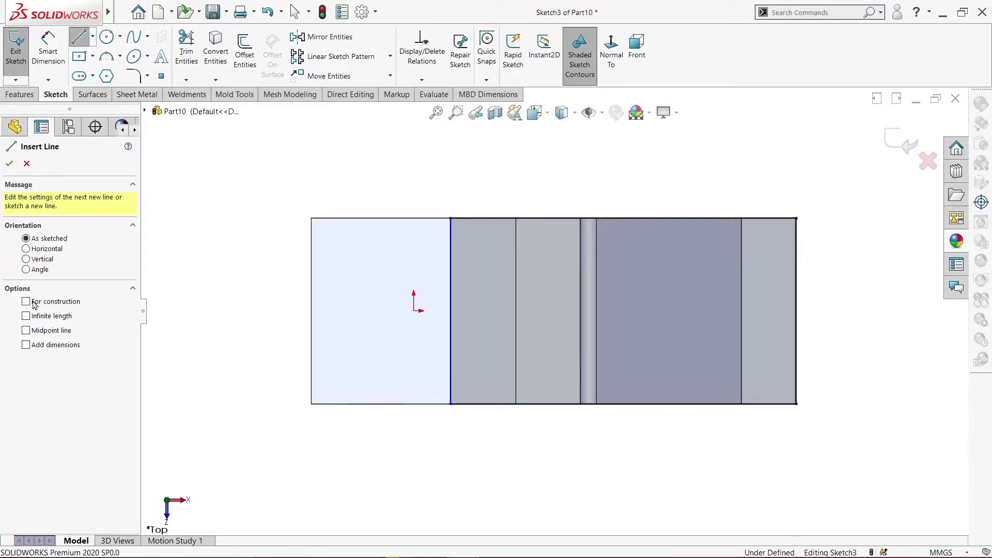
left_click(312, 310)
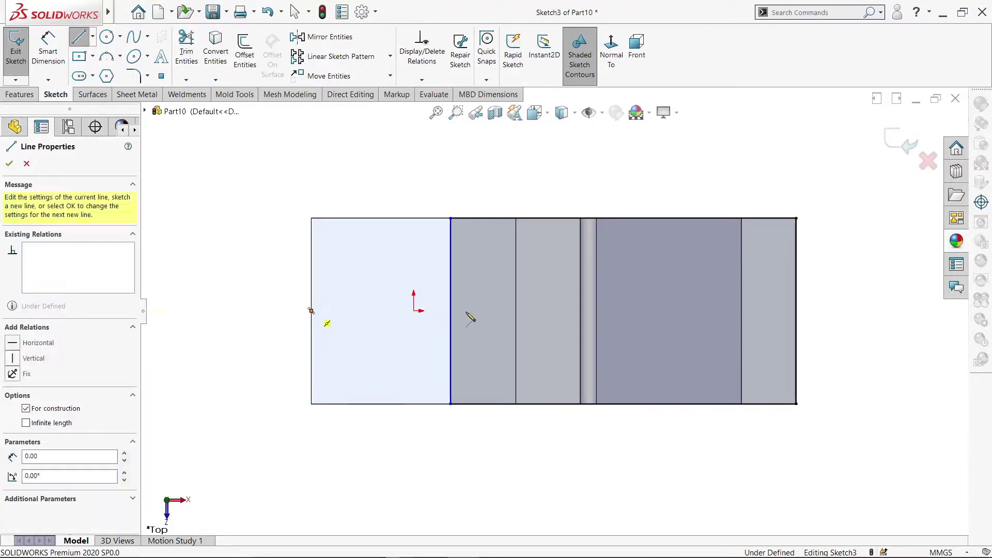
left_click(795, 311)
key("Escape")
key("Escape")
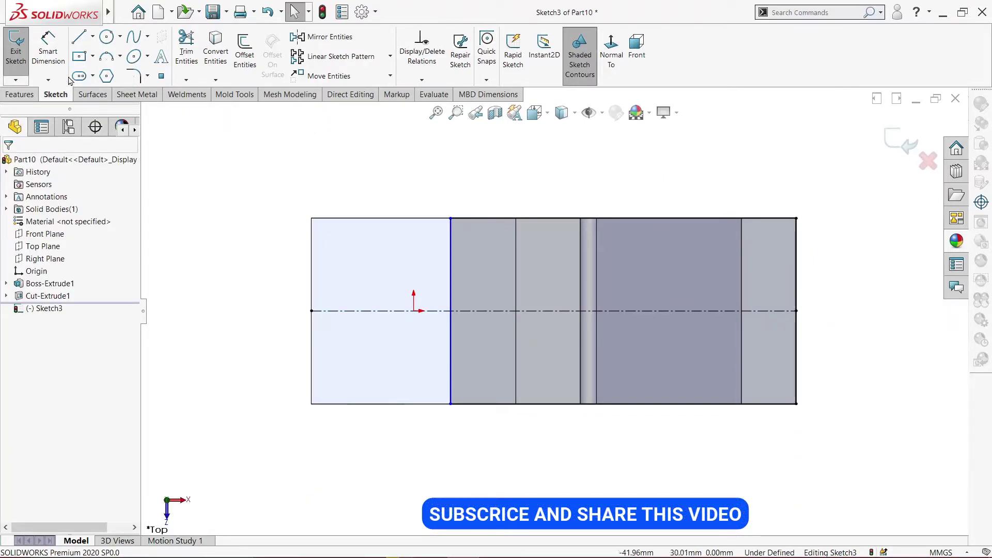
left_click(245, 51)
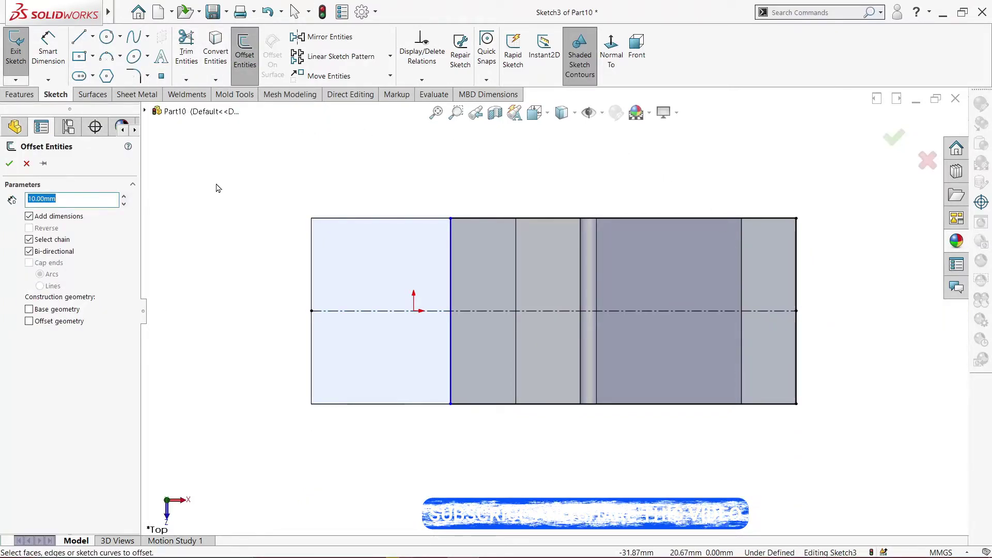
Offset the centerline 9.50 mm on both sides and trim the edge segments between the offsets
type("9")
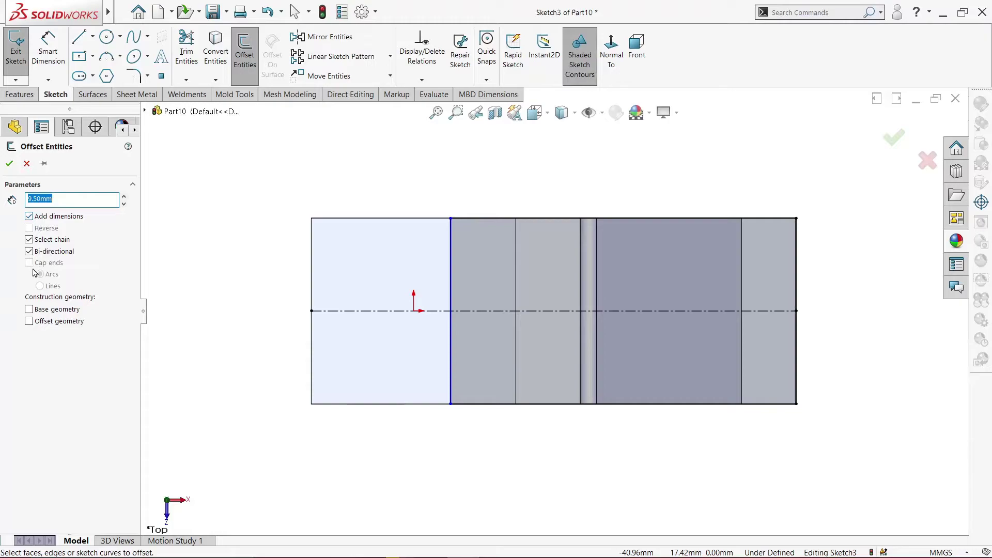
left_click(469, 312)
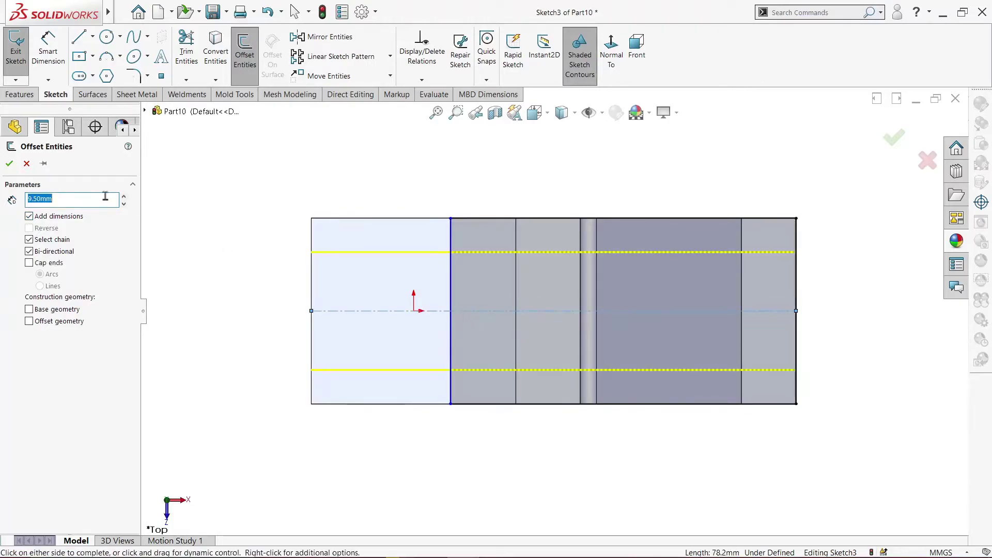
left_click(10, 163)
left_click(184, 54)
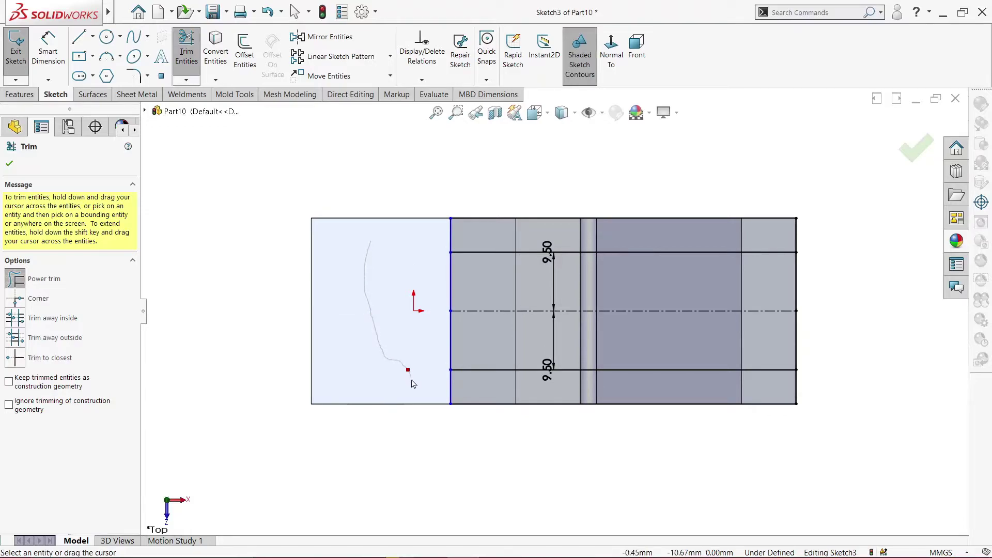
mouse_move(454, 350)
left_mouse_down()
mouse_move(435, 302)
mouse_move(464, 293)
left_mouse_up()
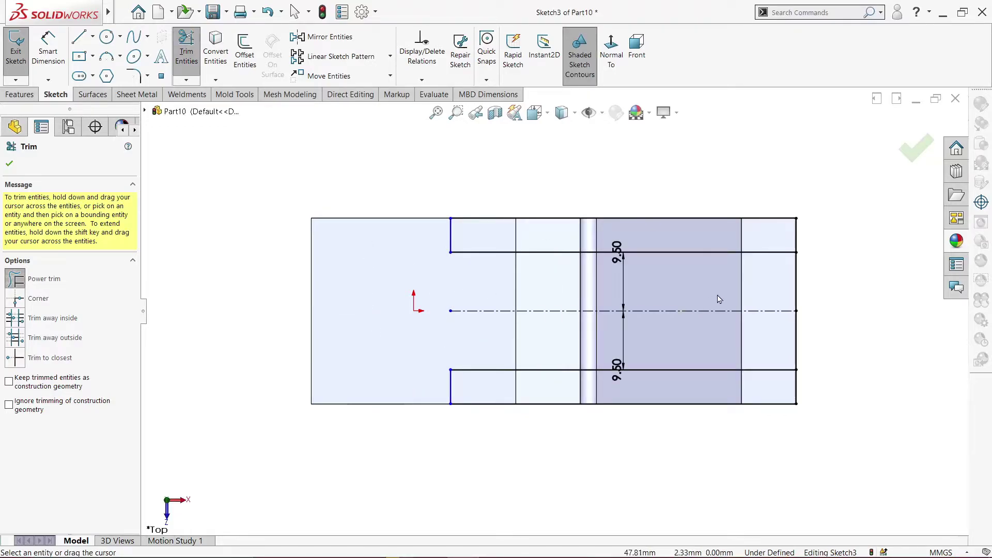
left_click_drag(808, 287, 789, 348)
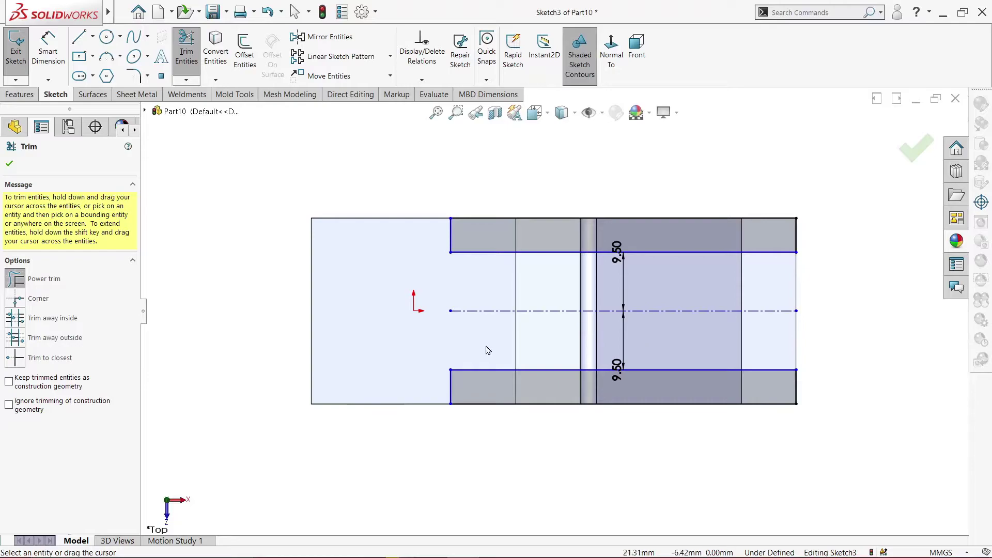
left_click(10, 164)
Dimension the short lower vertical edge as 5.50 mm
left_click(48, 48)
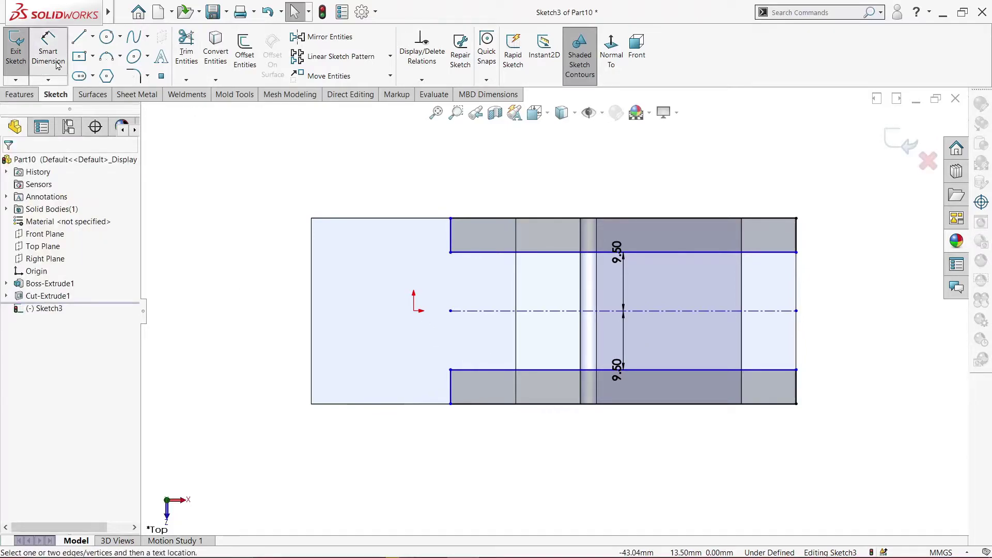
left_click(450, 389)
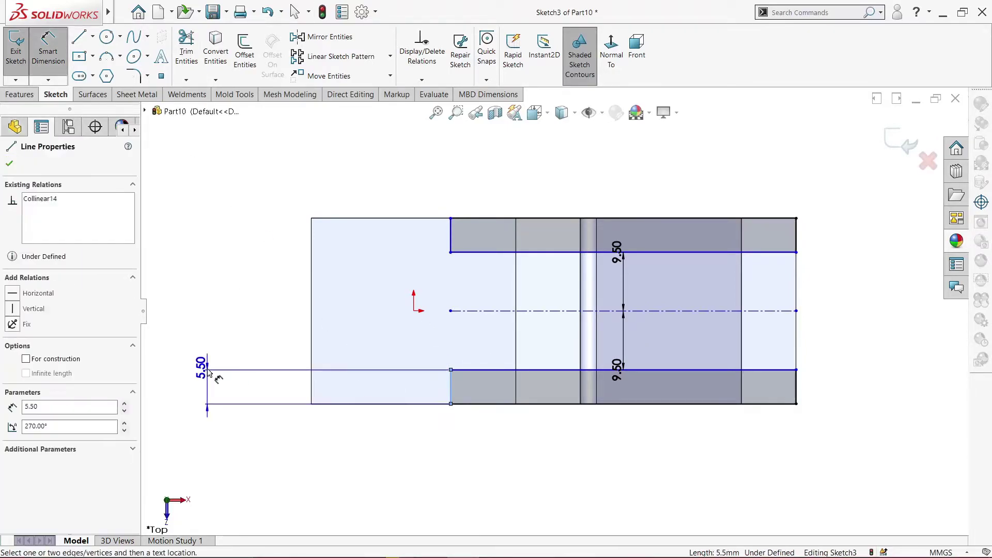
left_click(206, 385)
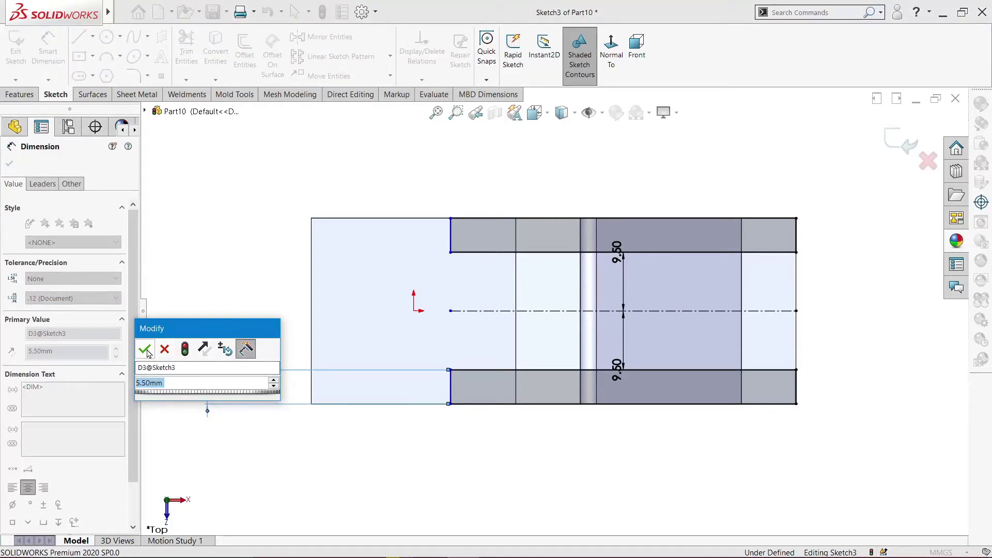
left_click(146, 351)
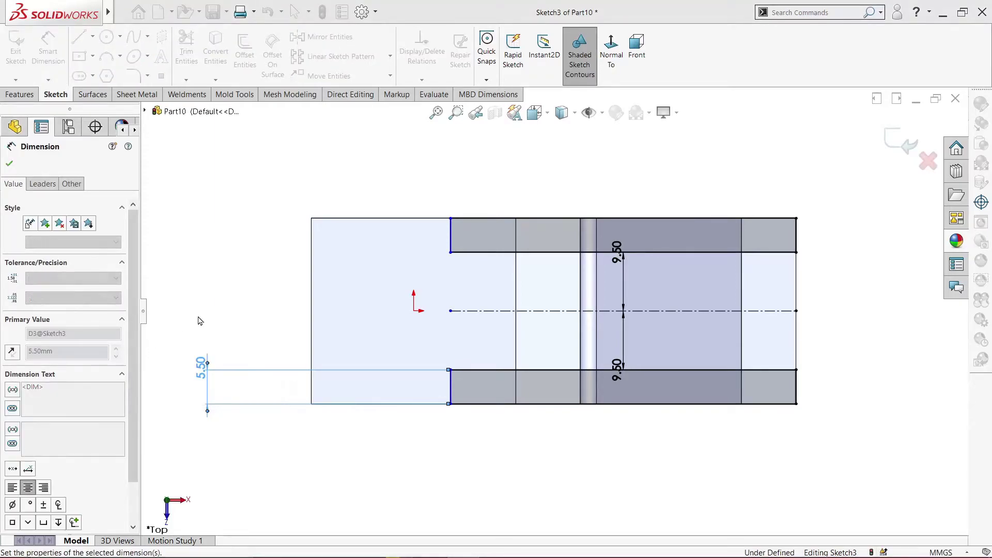
left_click(438, 241)
left_click(246, 240)
left_click(574, 320)
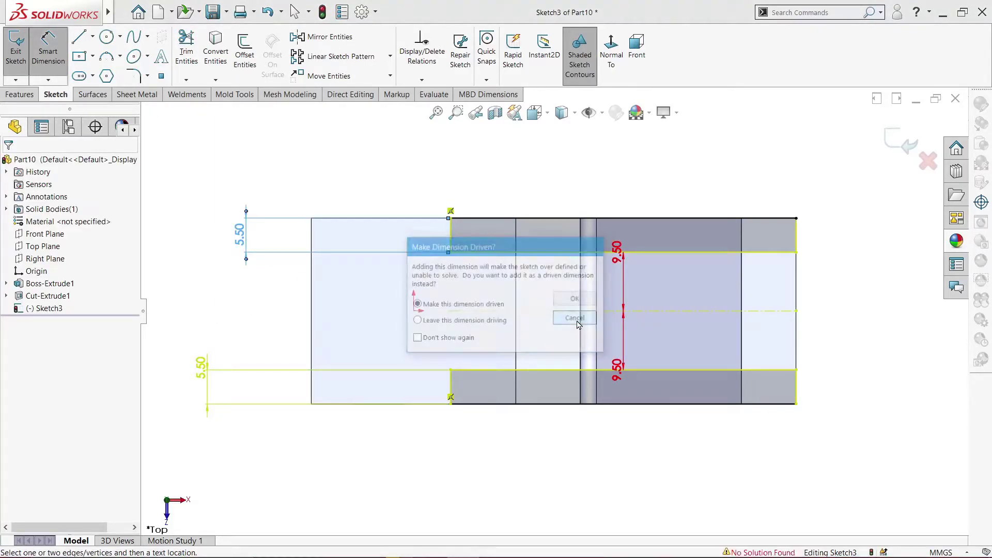
Dimension the width between the two vertical edges as 28 mm
left_click(312, 253)
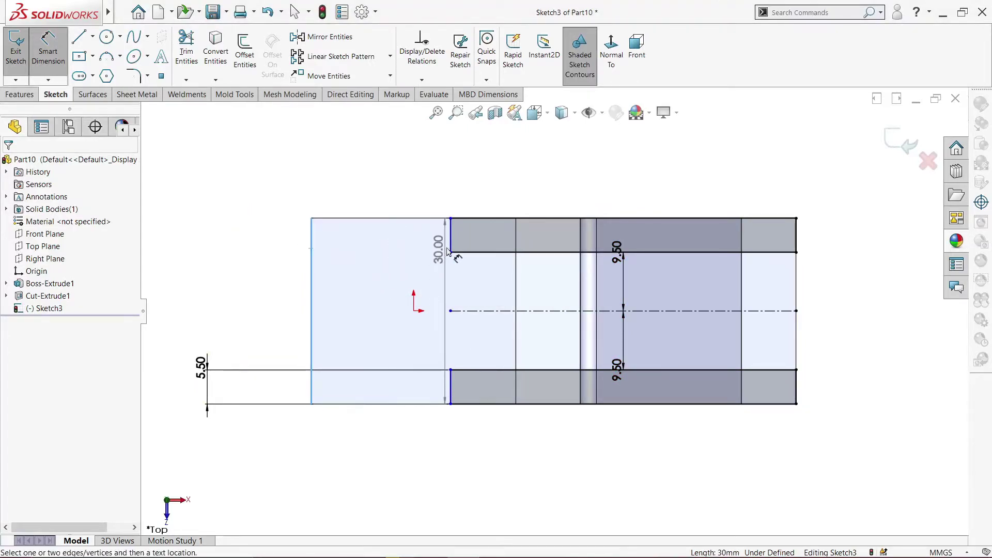
left_click(450, 237)
left_click(414, 201)
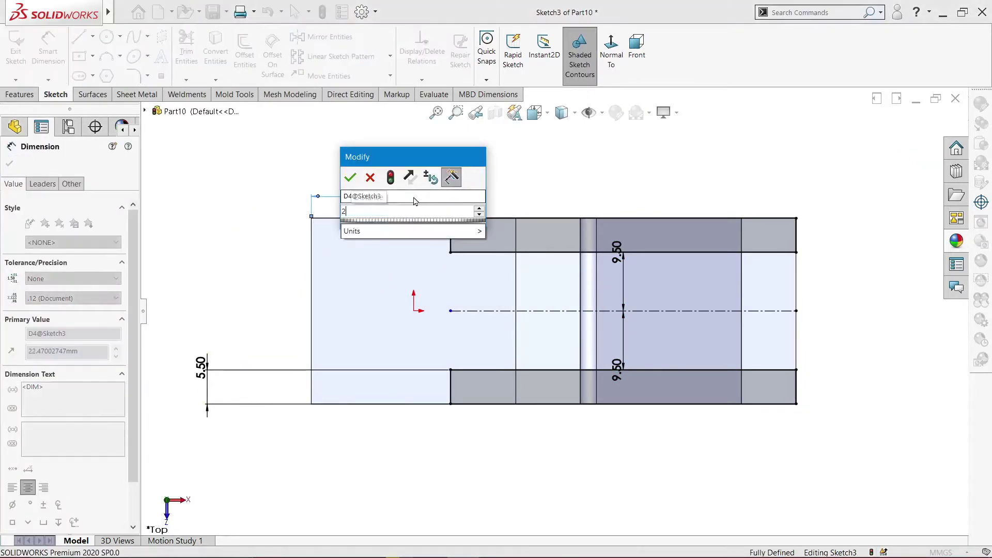
type("28")
key("Return")
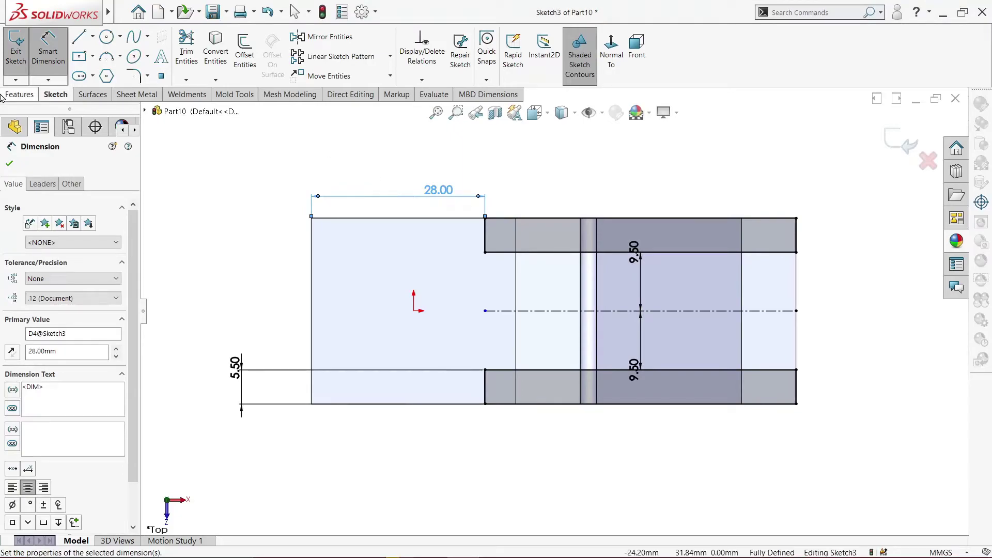
left_click(9, 165)
Extrude-cut Sketch3 Through All to create Cut-Extrude2
left_click(20, 94)
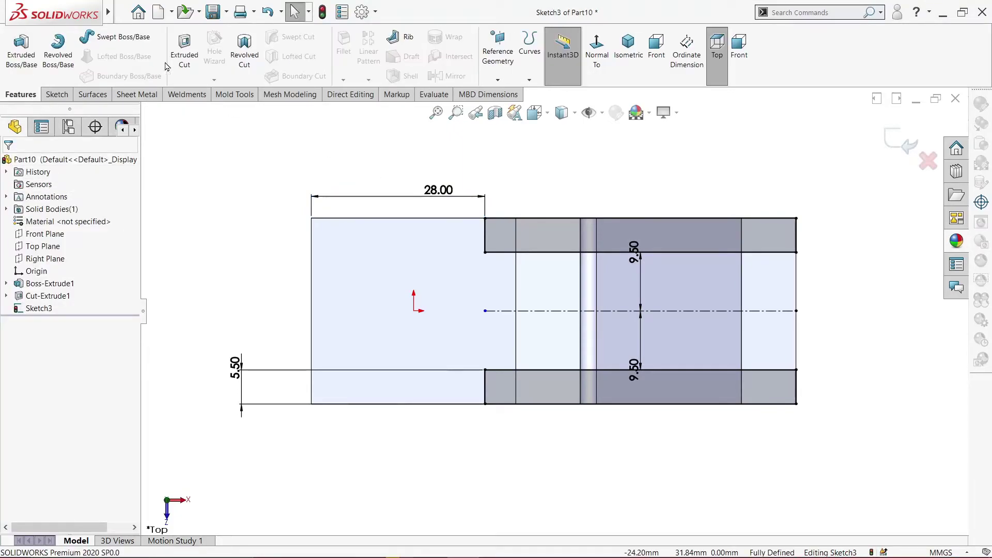
left_click(184, 51)
left_click(120, 235)
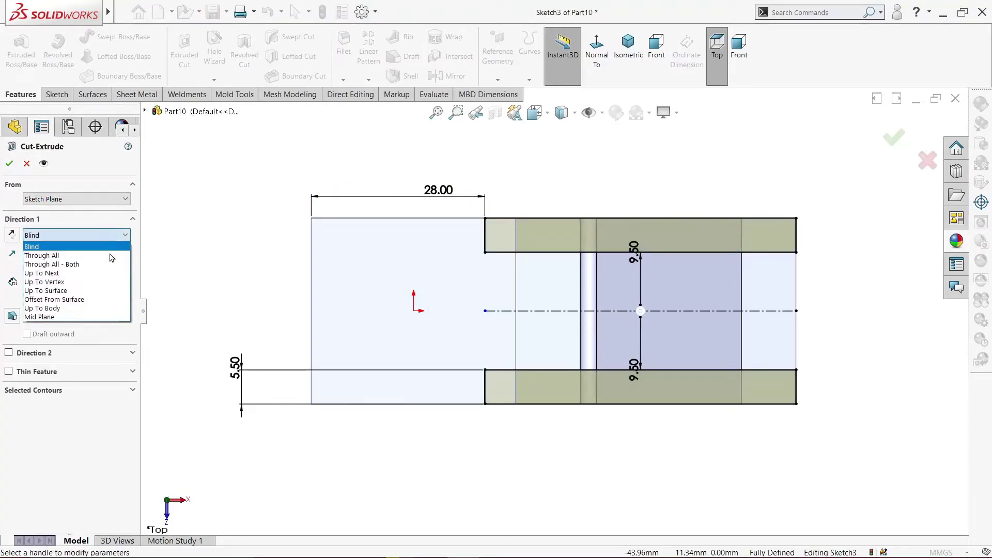
left_click(46, 251)
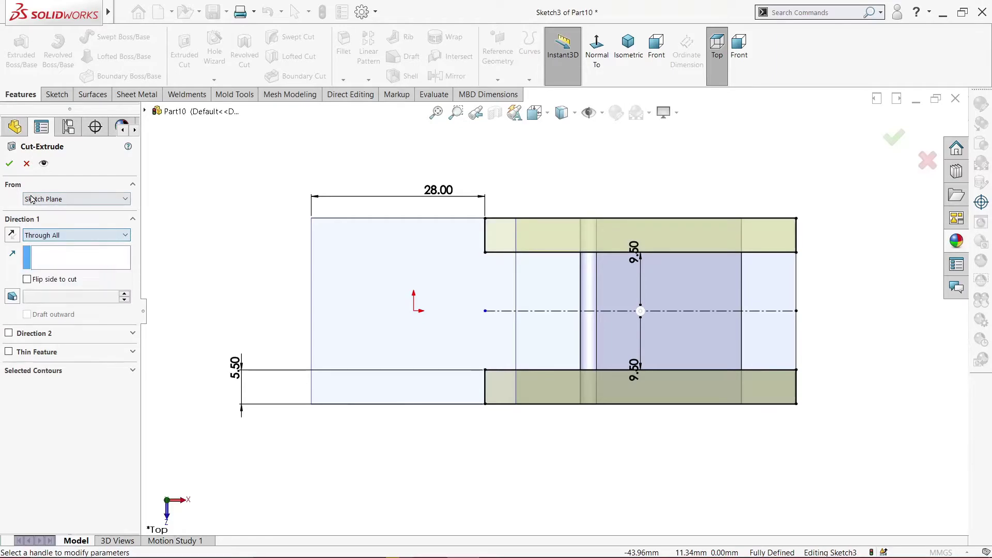
left_click(9, 164)
Show the part in isometric view with perspective and RealView shading
key("ctrl+7")
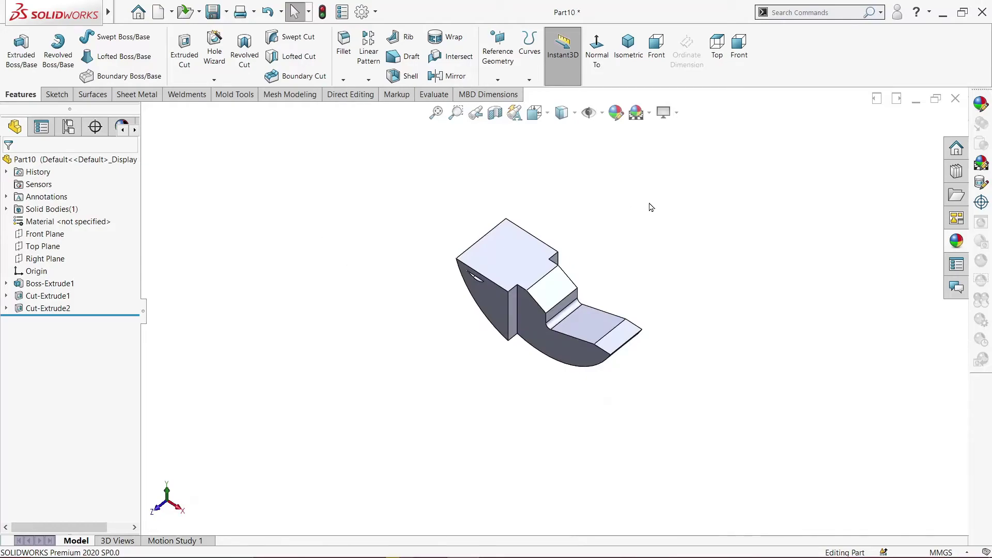
left_click(663, 113)
left_click(693, 162)
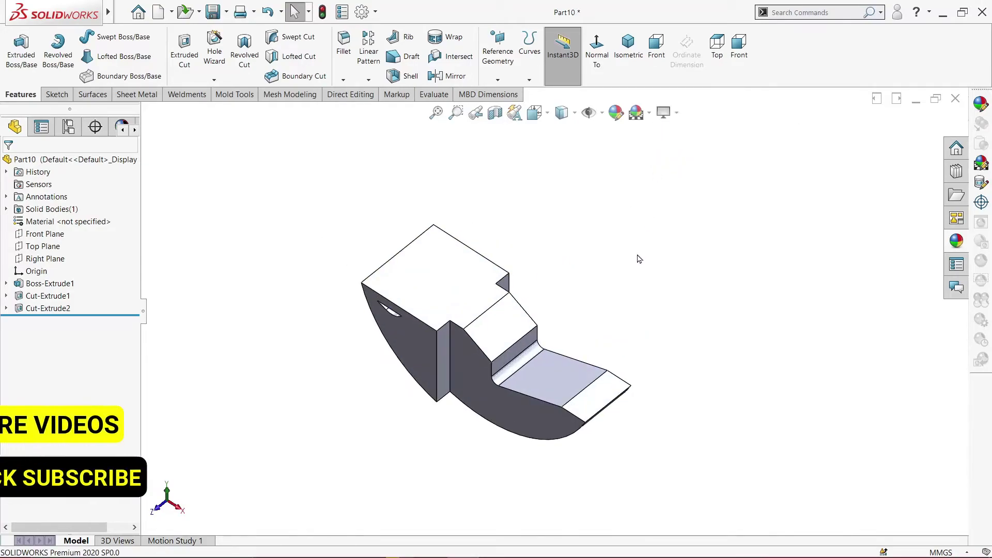
left_click(663, 112)
left_click(682, 130)
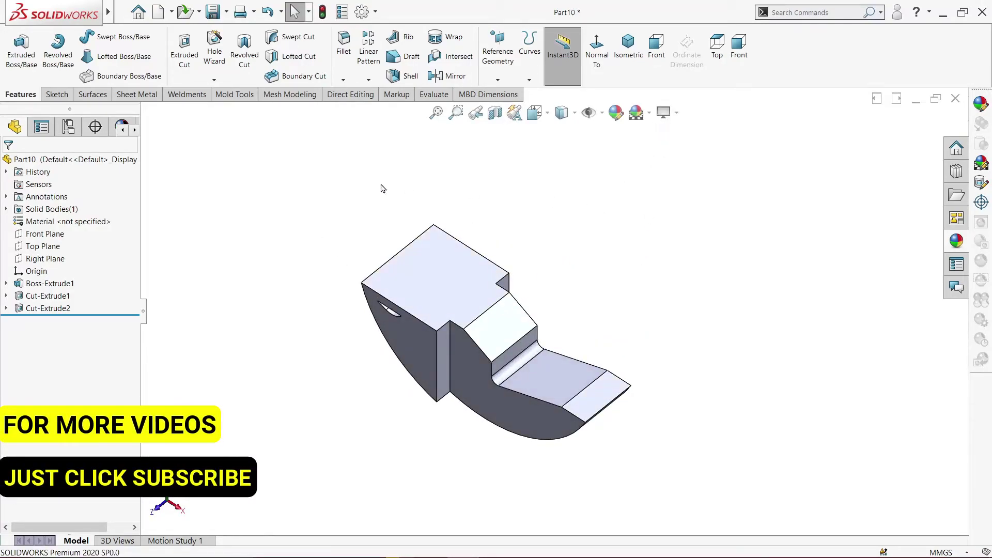
Fillet both vertical inner step edges with a 2 mm radius
key("ctrl+f")
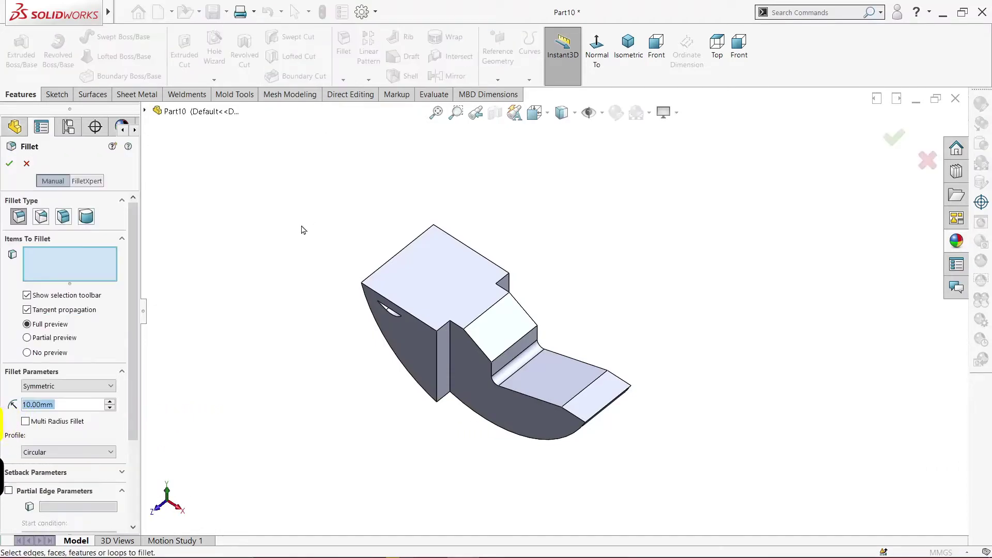
type("2")
key("Return")
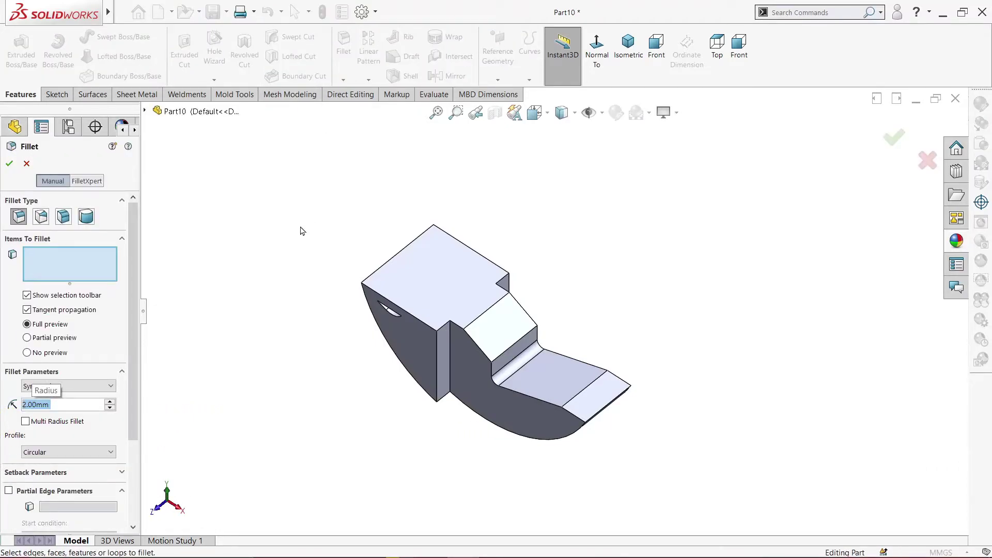
left_click(451, 359)
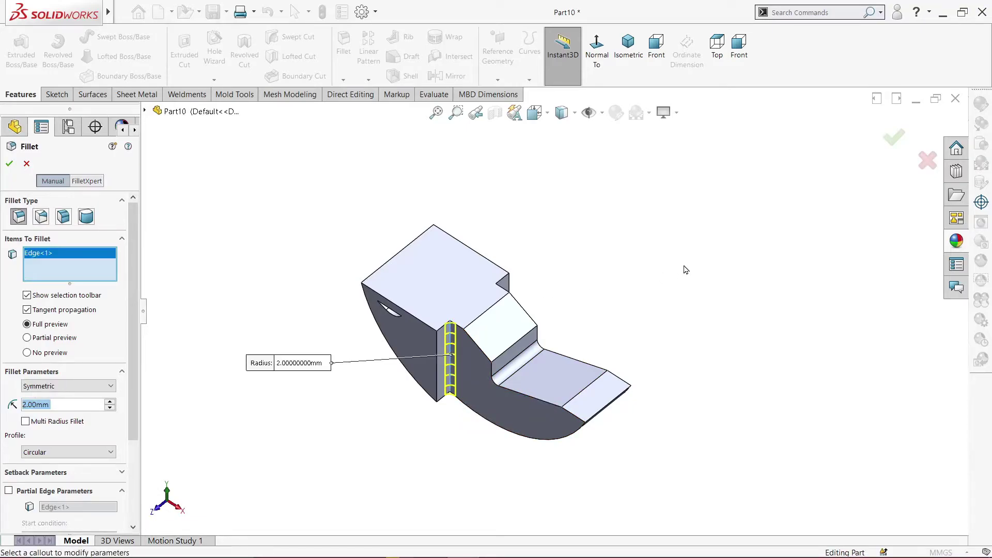
mouse_move(684, 270)
middle_mouse_down()
mouse_move(600, 231)
mouse_move(554, 330)
middle_mouse_up()
left_click(555, 334)
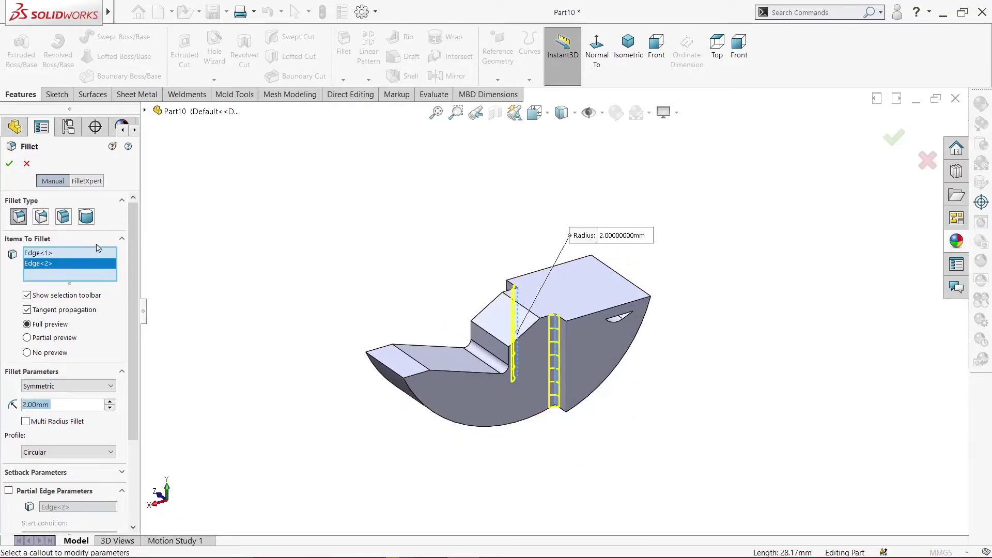
left_click(9, 165)
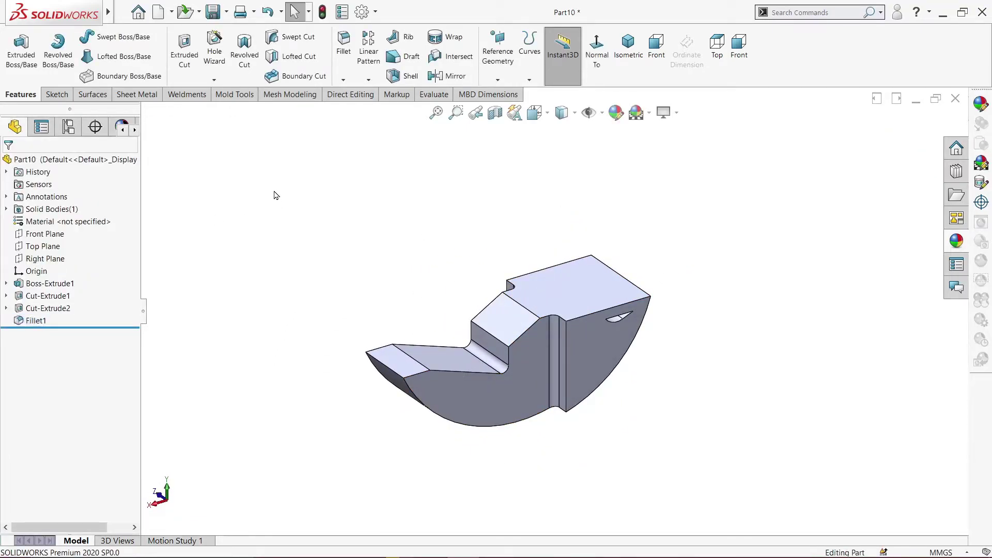
Start a Shell with 2 mm wall thickness and orbit to the faces to open
left_click(395, 78)
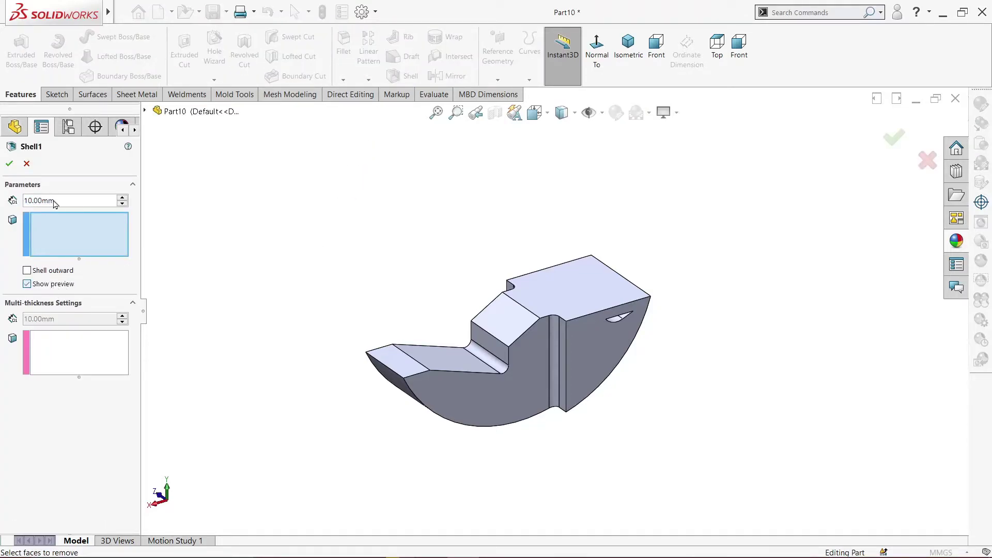
type("2")
key("Return")
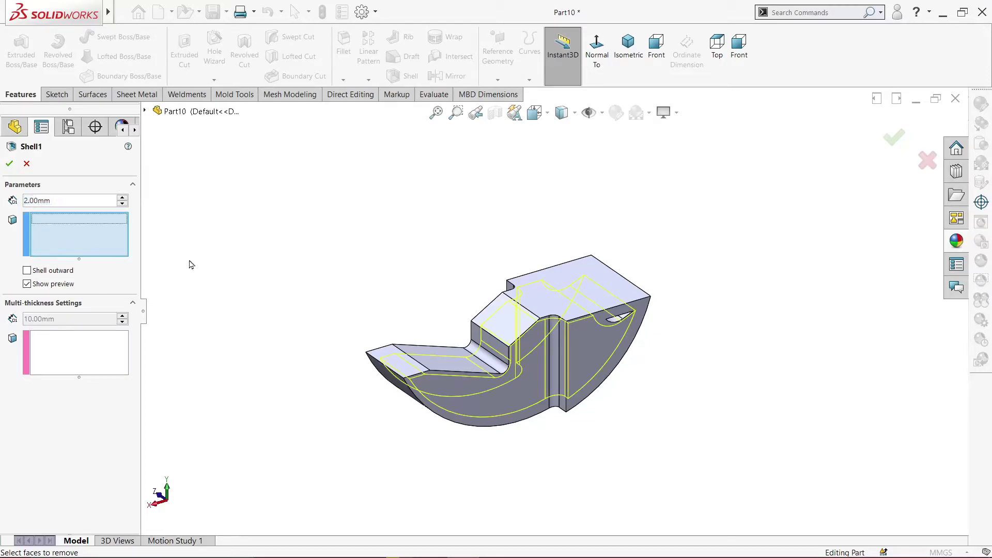
mouse_move(189, 264)
middle_mouse_down()
mouse_move(272, 272)
mouse_move(343, 343)
middle_mouse_up()
scroll(396, 361, "down", 3)
scroll(390, 410, "down", 3)
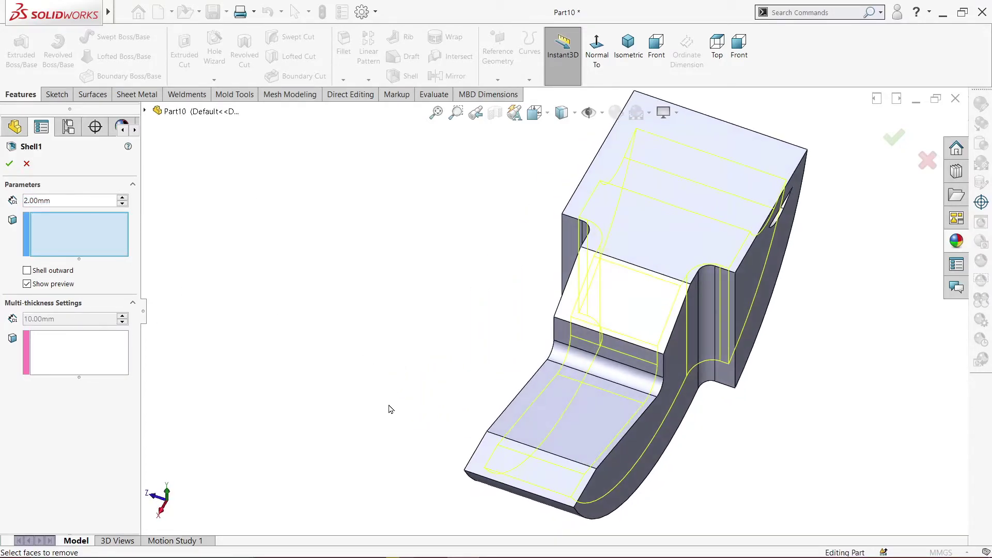
Remove the front, sloped, fillet, vertical step, flat step and top faces to create Shell1
left_click(509, 464)
left_click(586, 390)
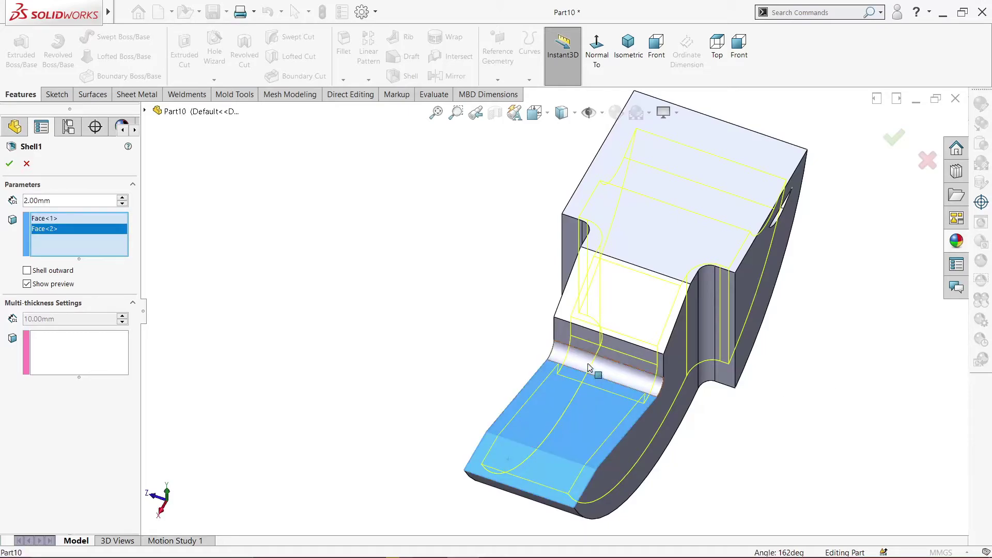
left_click(588, 364)
left_click(596, 343)
left_click(614, 309)
left_click(651, 250)
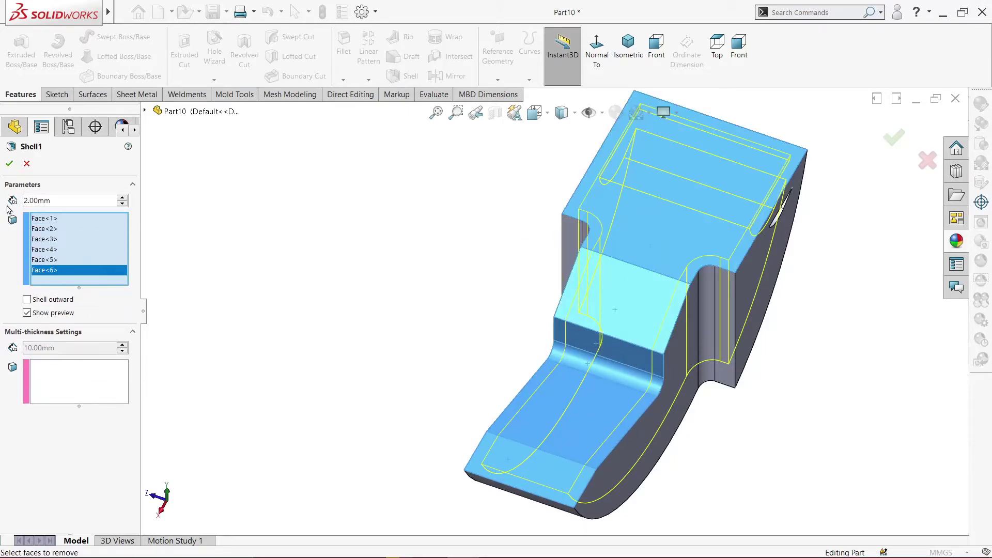
left_click(7, 165)
scroll(428, 338, "up", 3)
mouse_move(432, 341)
middle_mouse_down()
mouse_move(469, 283)
mouse_move(527, 245)
mouse_move(559, 189)
mouse_move(448, 270)
mouse_move(345, 239)
mouse_move(325, 269)
middle_mouse_up()
Edit Cut-Extrude1's definition and orbit to see the slot sketch
right_click(60, 297)
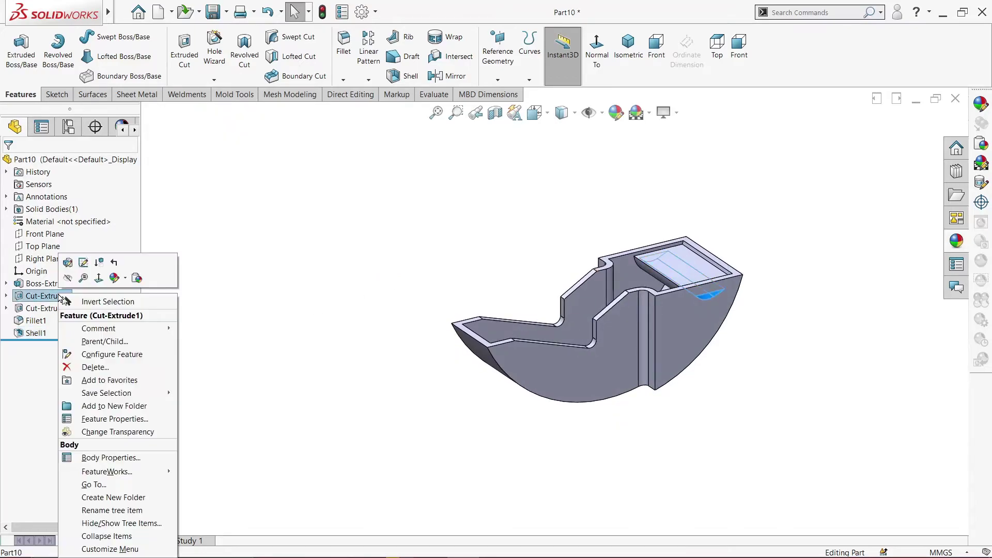
left_click(68, 262)
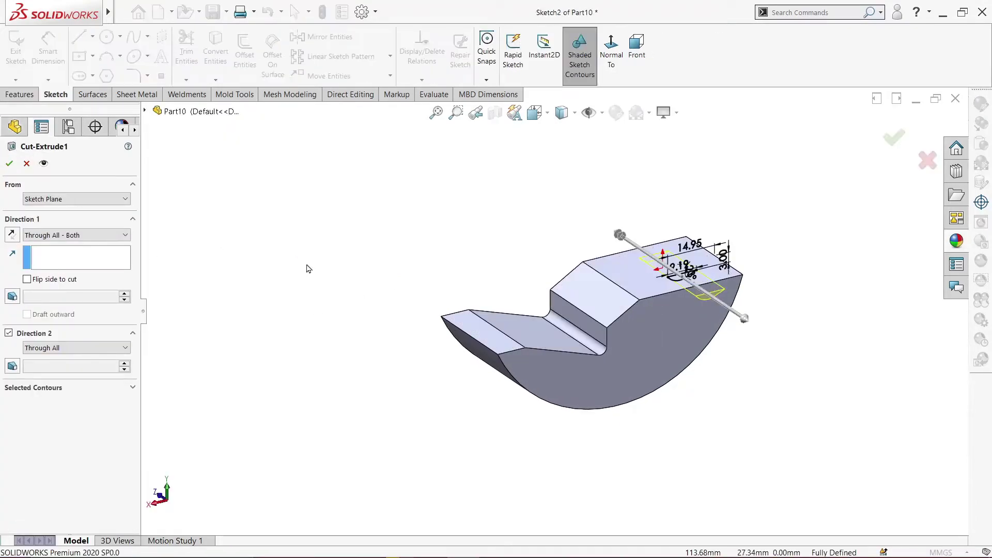
middle_click_drag(370, 260, 460, 261)
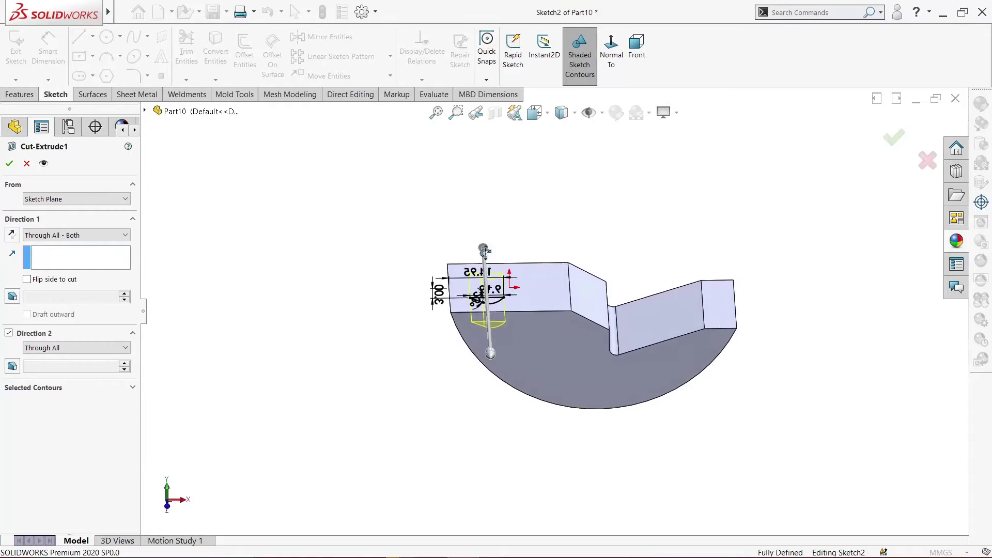
middle_click_drag(484, 261, 473, 228)
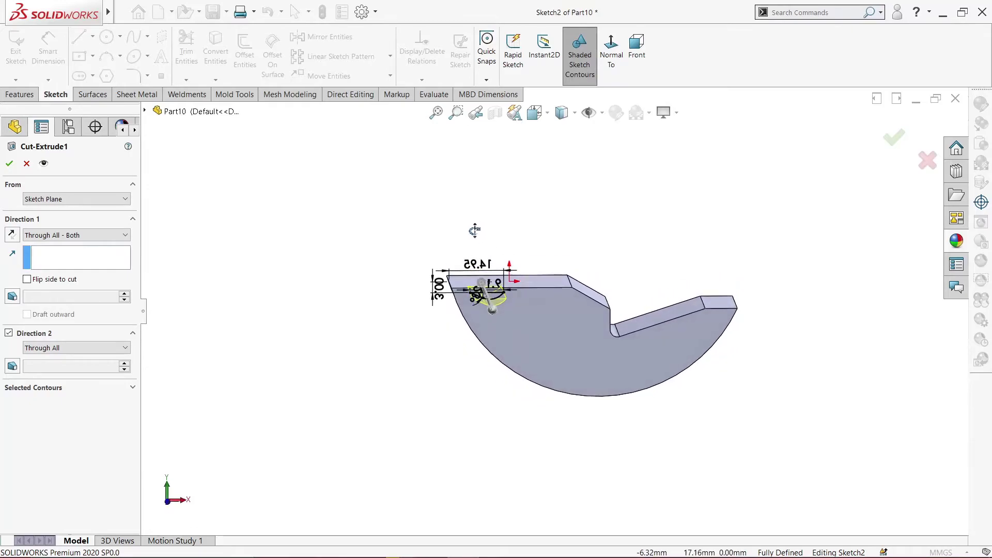
Change the slot cut to Mid Plane with 100 mm depth, then close the part
left_click(90, 237)
left_click(80, 259)
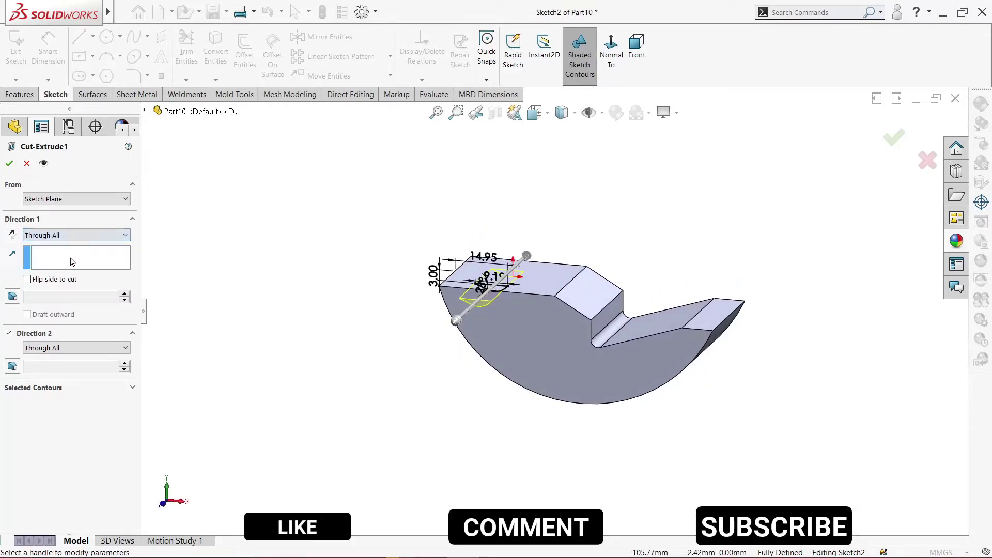
left_click(65, 238)
left_click(52, 312)
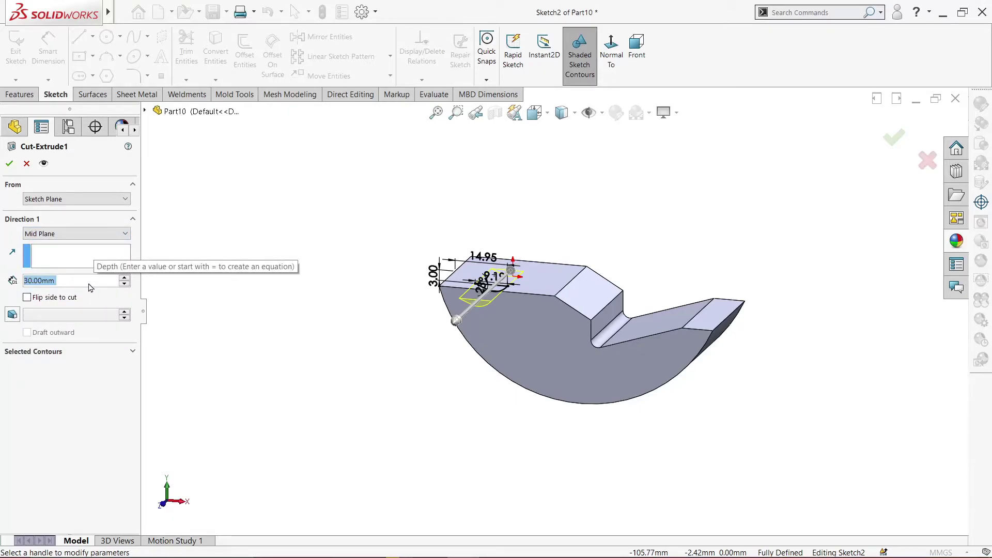
type("100")
key("Return")
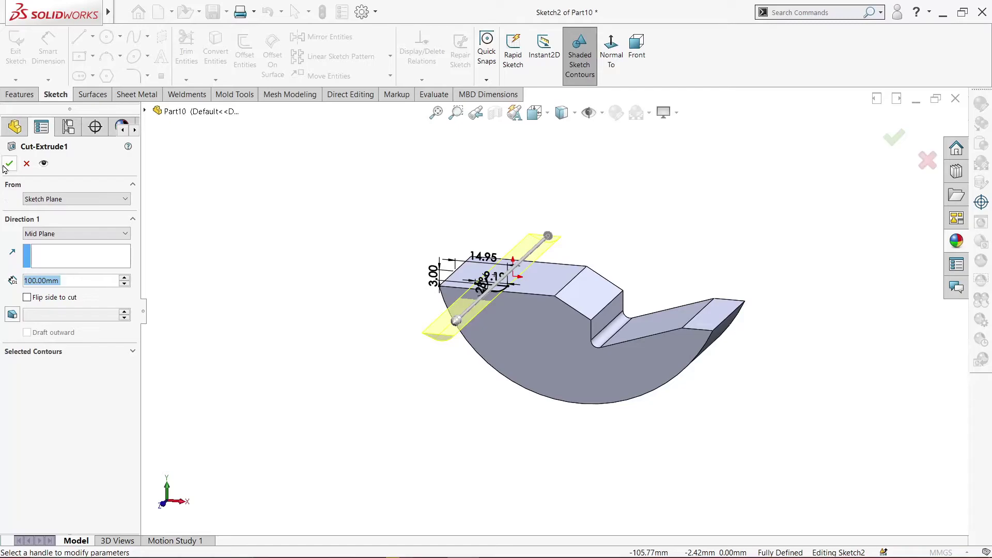
left_click(6, 165)
mouse_move(576, 207)
middle_mouse_down()
mouse_move(533, 168)
mouse_move(616, 186)
mouse_move(549, 175)
mouse_move(470, 192)
mouse_move(498, 259)
mouse_move(603, 215)
mouse_move(590, 207)
middle_mouse_up()
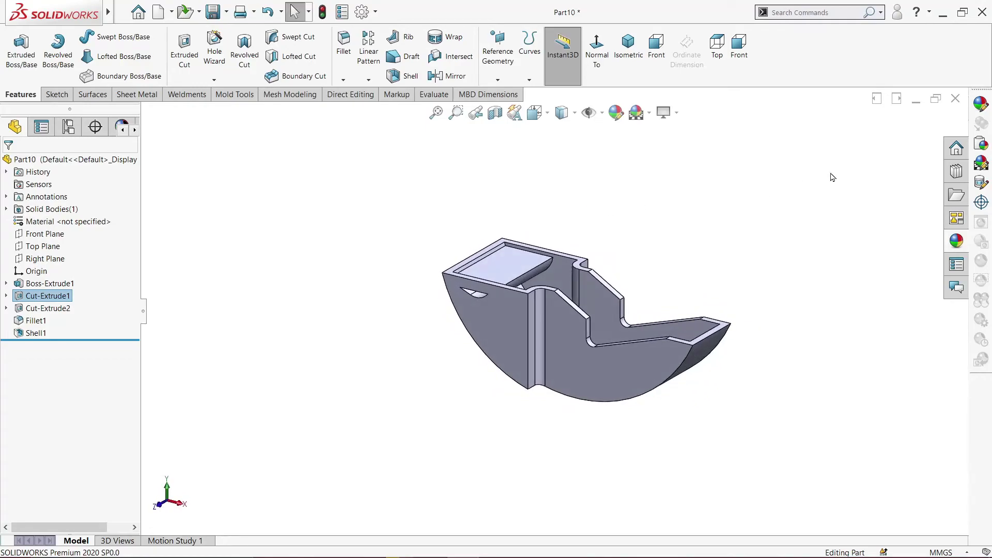
left_click(955, 99)
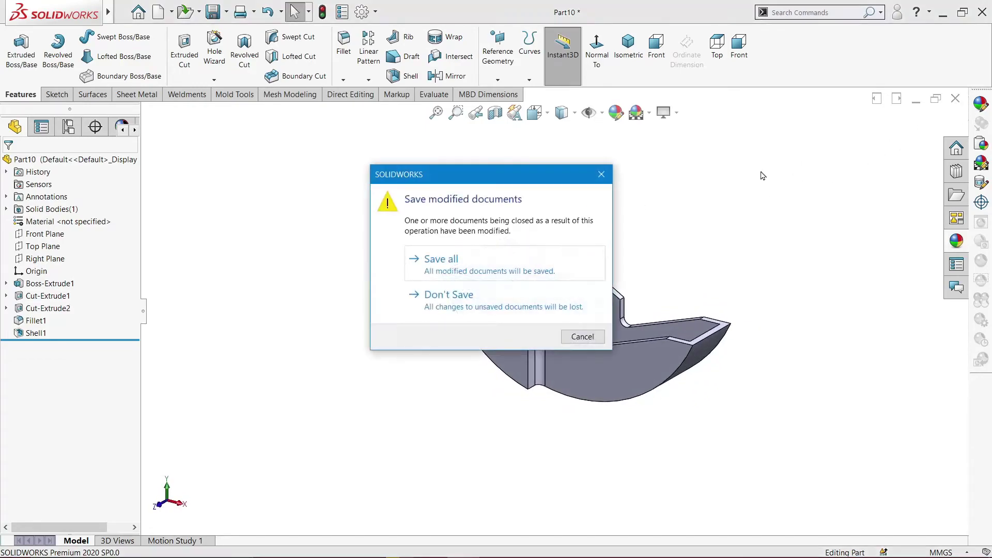
Dismiss the save prompt, then delete Cut-Extrude1 and its Sketch2
left_click(597, 183)
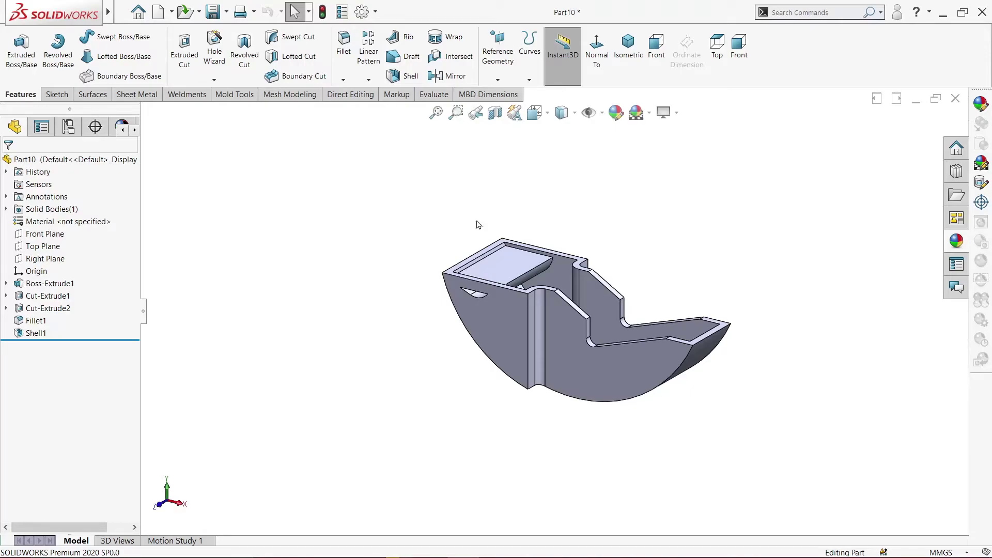
right_click(41, 300)
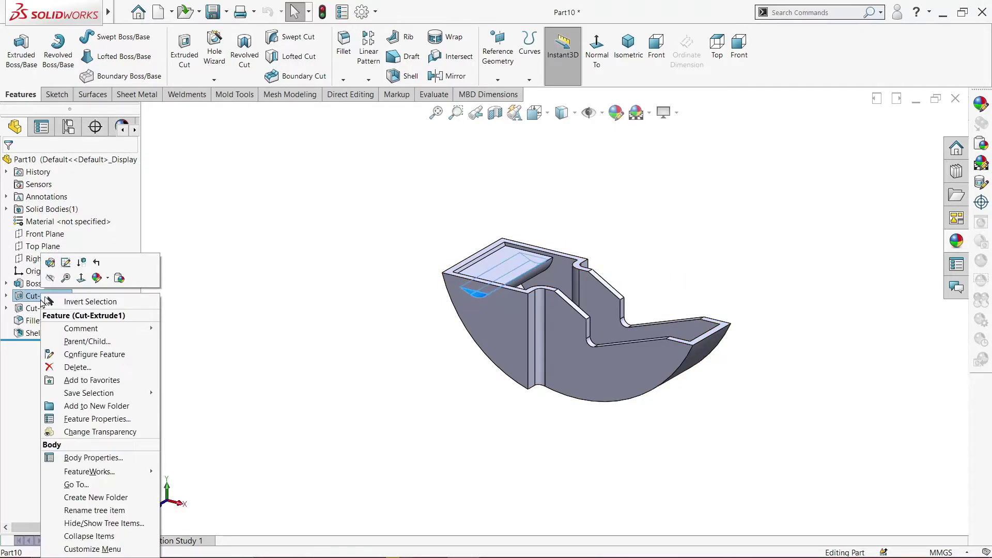
left_click(68, 367)
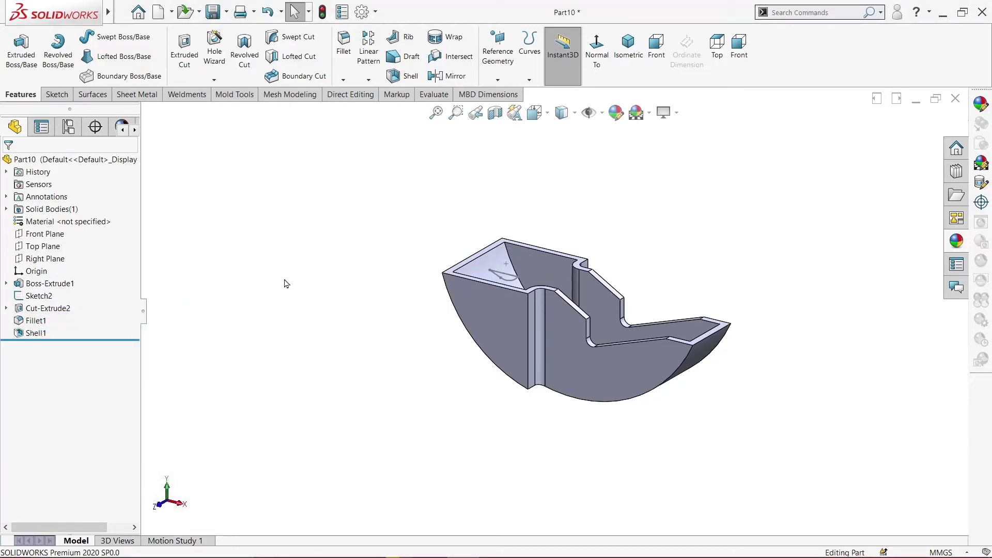
middle_click_drag(287, 283, 270, 327)
right_click(42, 296)
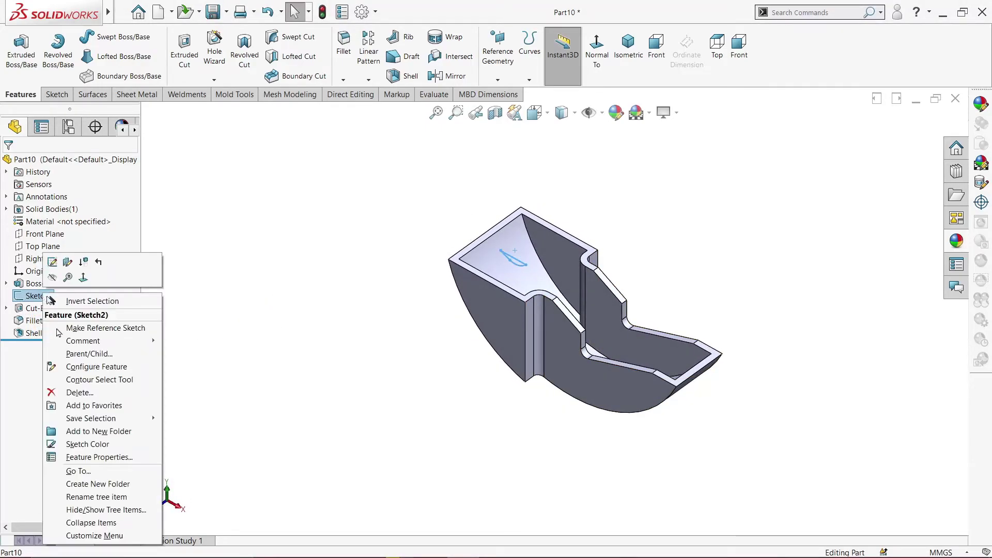
left_click(80, 392)
left_click(206, 347)
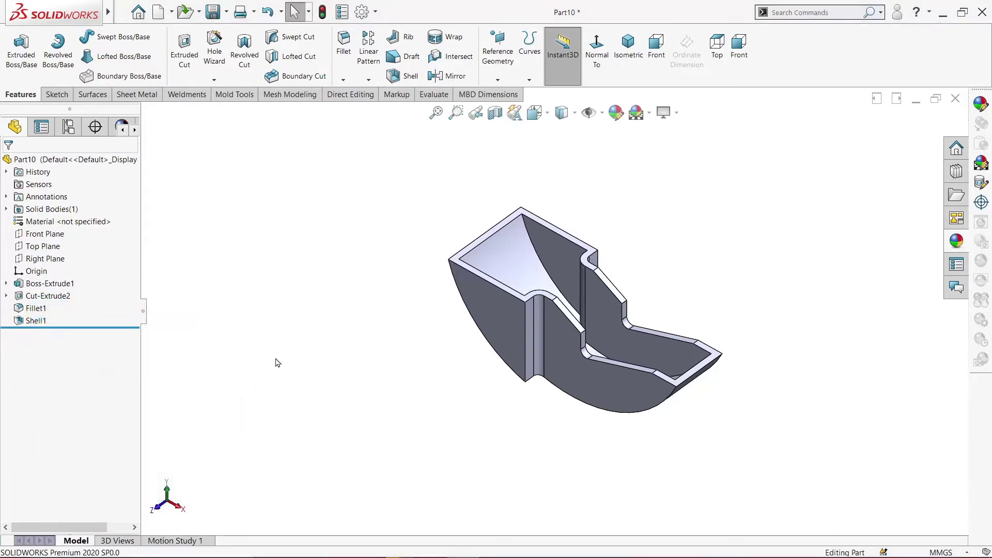
mouse_move(277, 363)
middle_mouse_down()
mouse_move(288, 303)
mouse_move(263, 321)
mouse_move(311, 389)
mouse_move(321, 434)
mouse_move(343, 323)
mouse_move(460, 316)
mouse_move(670, 346)
mouse_move(646, 448)
middle_mouse_up()
Start a sketch on the curved side face and draw a short diagonal line near the top-left corner
left_click(513, 326)
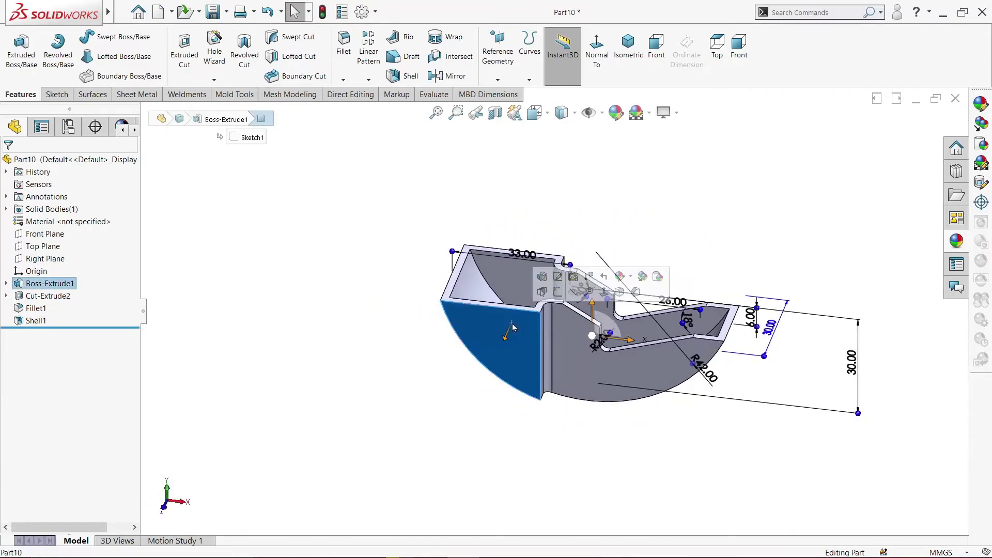
left_click(557, 295)
left_click(612, 57)
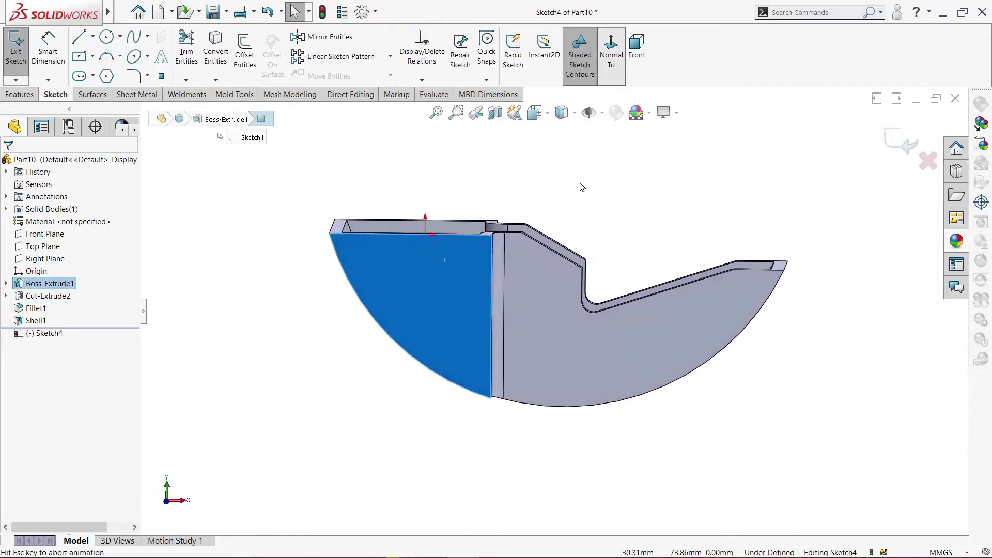
left_click(80, 37)
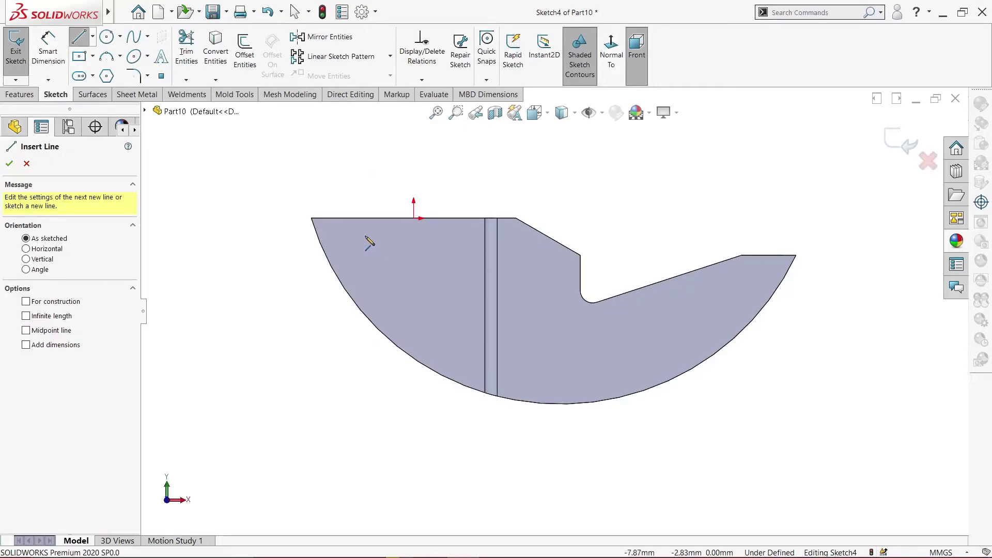
left_click(339, 234)
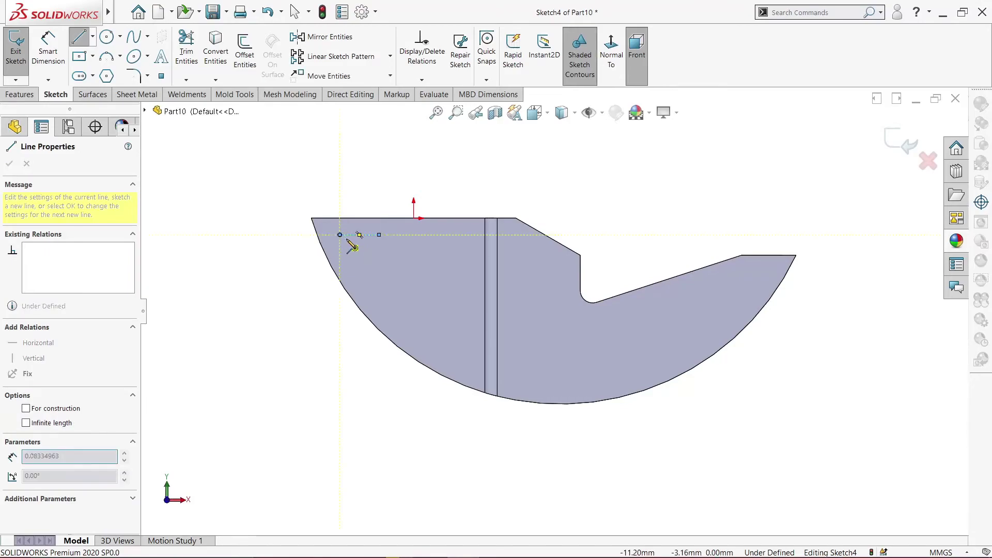
left_click(357, 252)
right_click(357, 252)
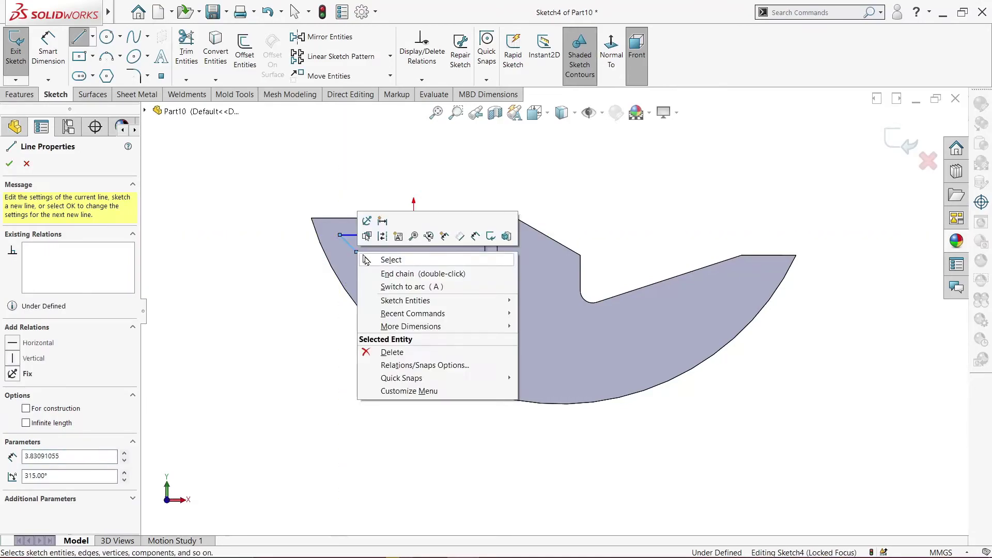
left_click(379, 259)
Dimension the line at 23° and place it 3.00 below the top edge
key("d")
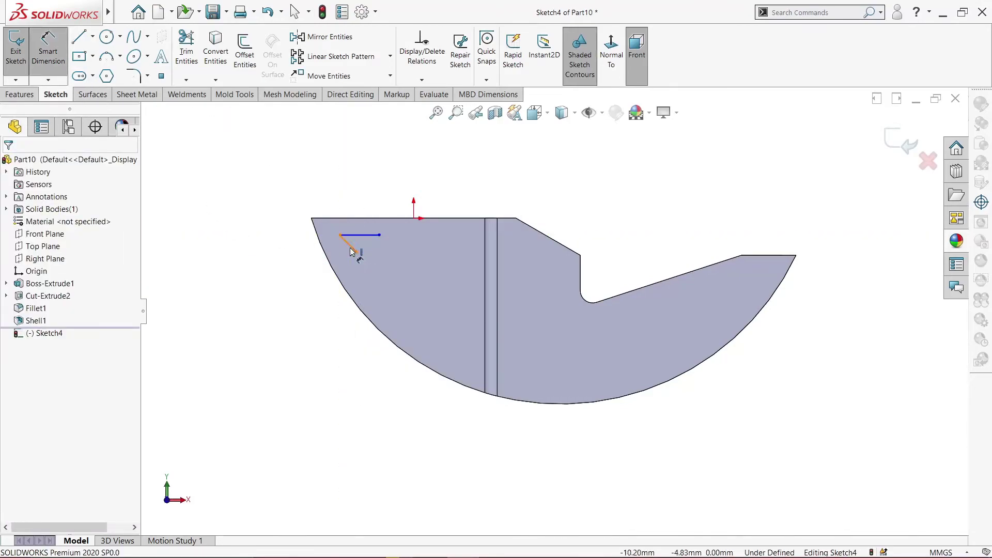
left_click(349, 247)
left_click(356, 235)
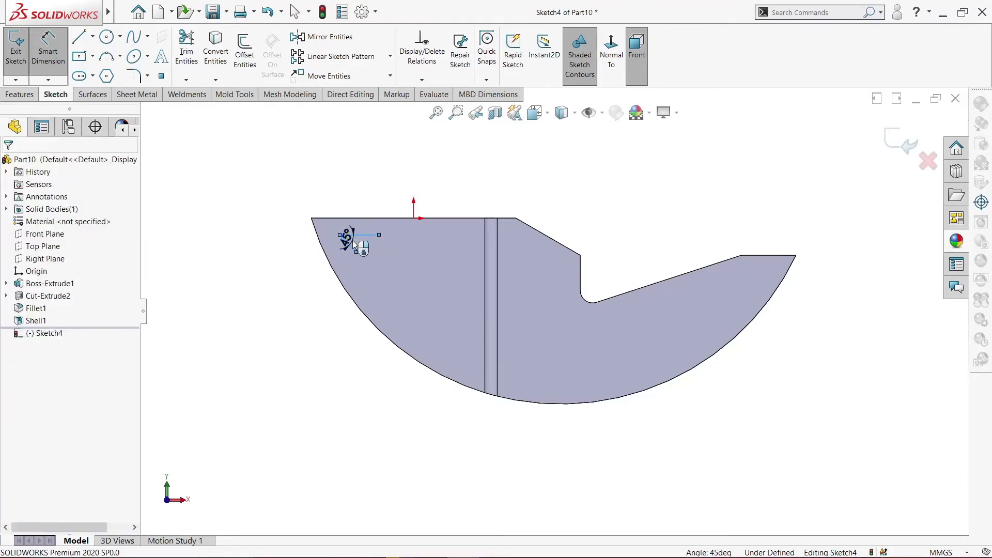
left_click(350, 239)
type("23")
key("Return")
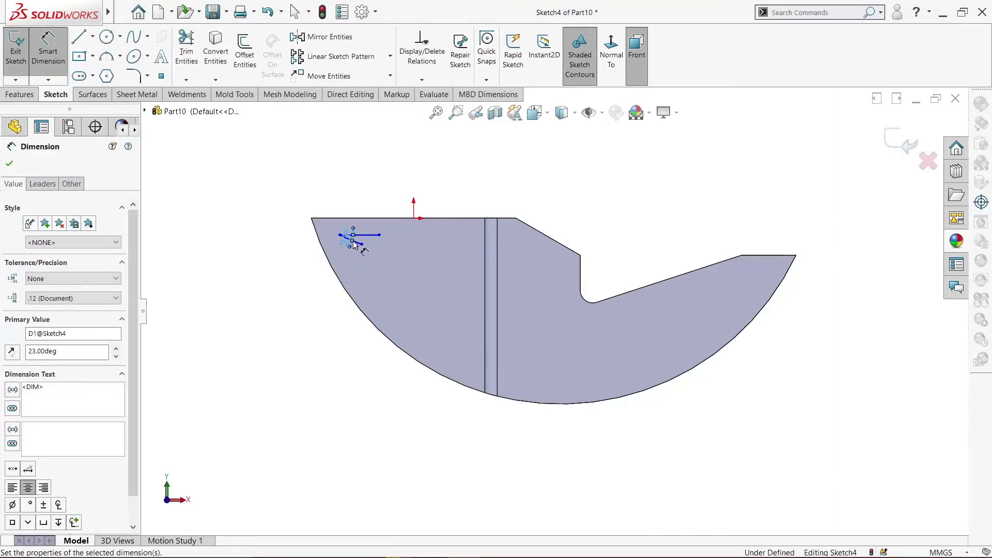
left_click(369, 237)
left_click(367, 219)
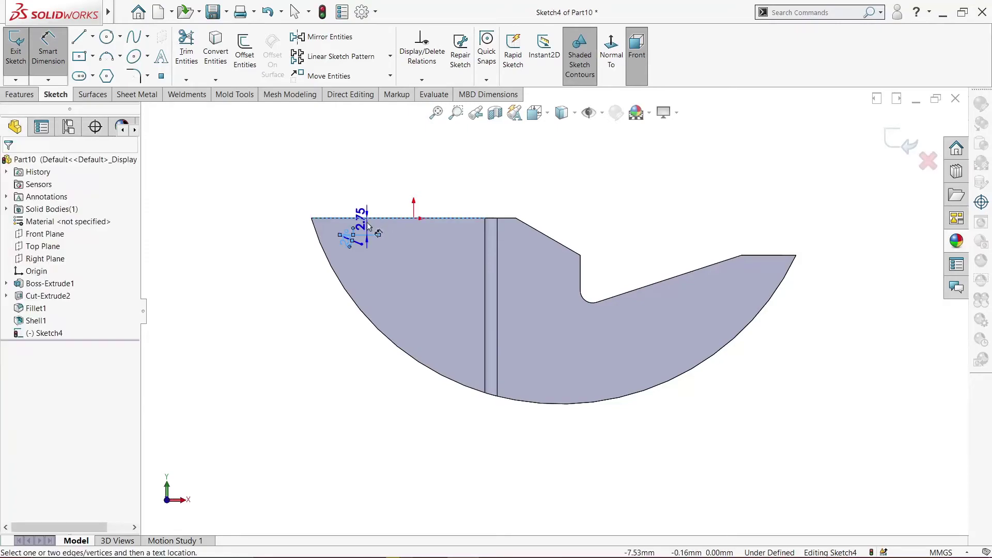
left_click(368, 225)
type("3")
key("Return")
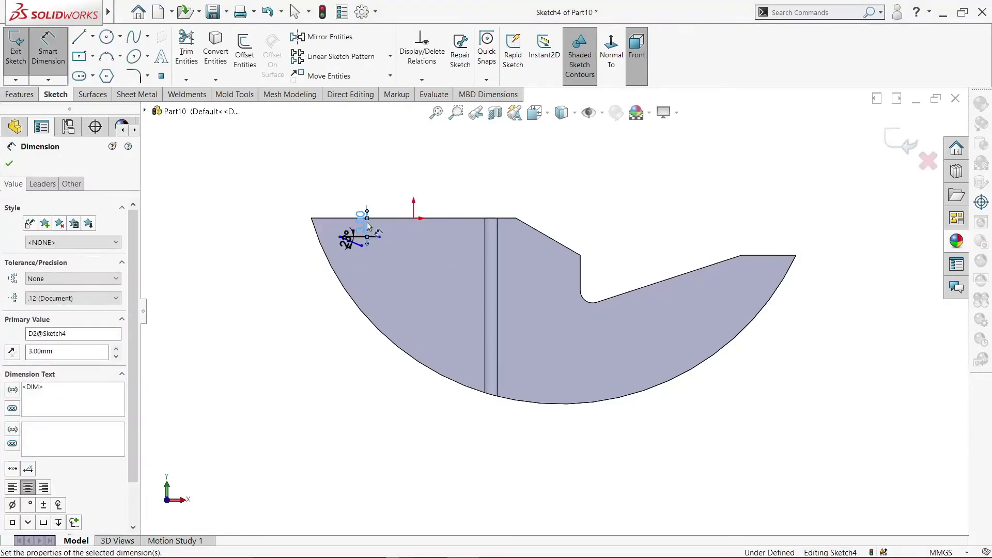
left_click(9, 164)
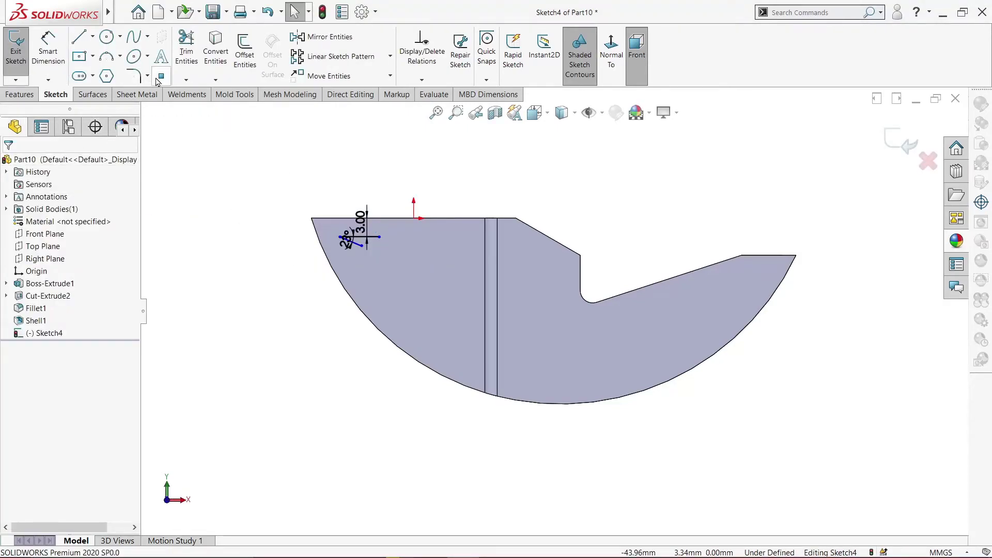
left_click(107, 59)
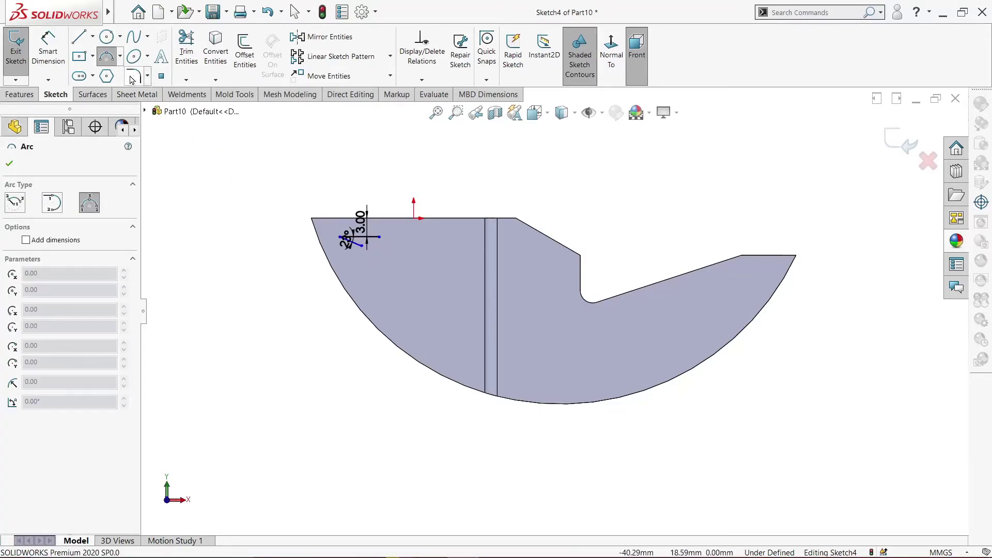
Draw a tangent arc starting from the short line's end
left_click(120, 55)
left_click(137, 82)
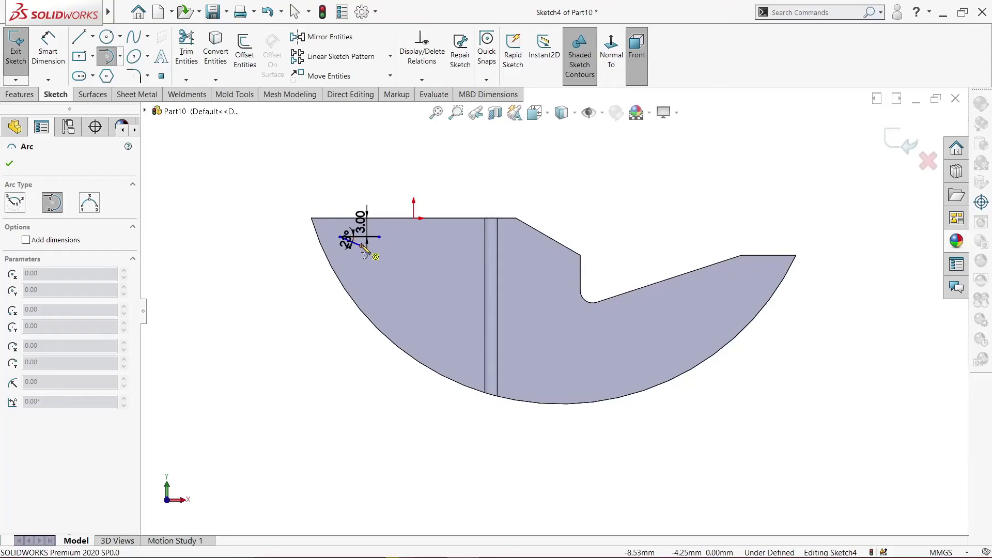
left_click(362, 246)
right_click(383, 247)
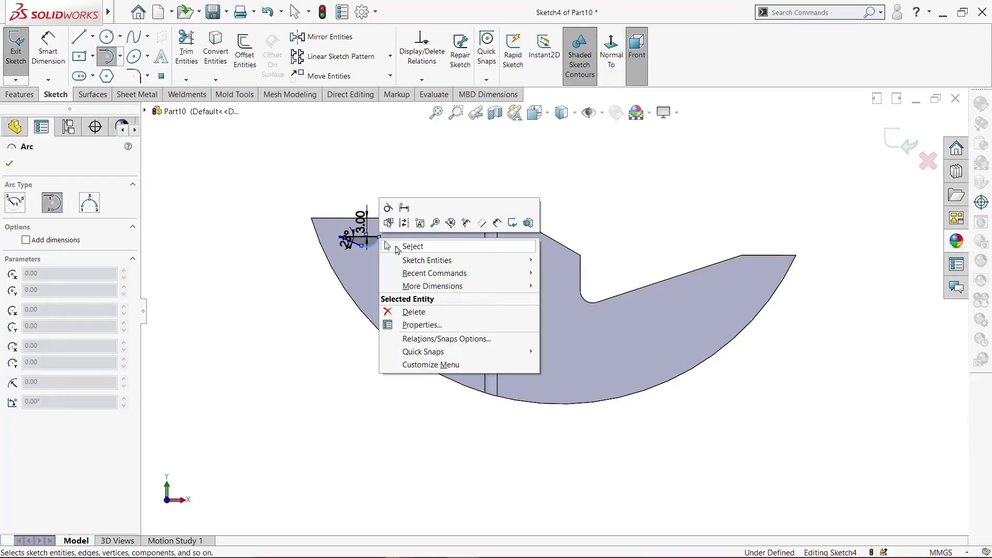
left_click(427, 243)
Set the tangent arc's radius to 5
left_click(49, 52)
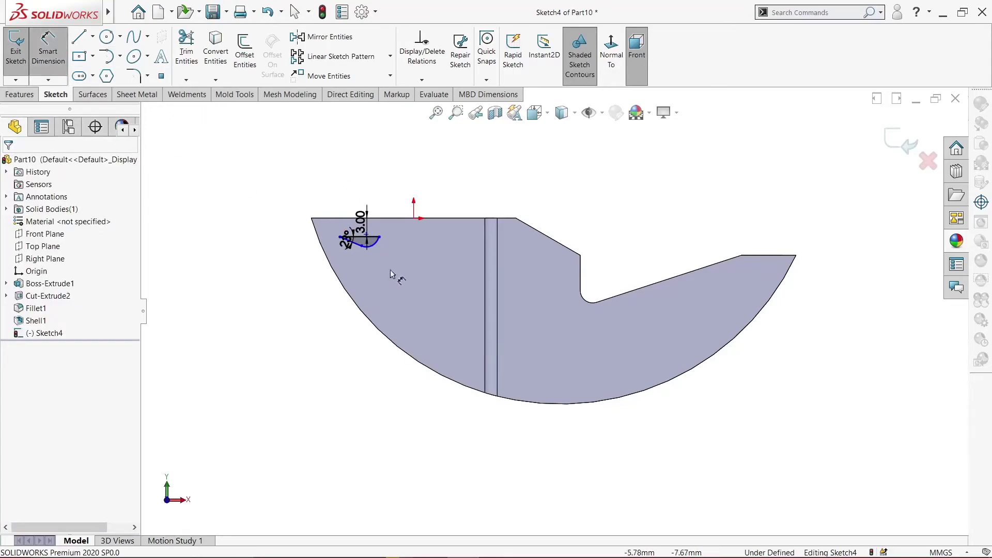
left_click(377, 246)
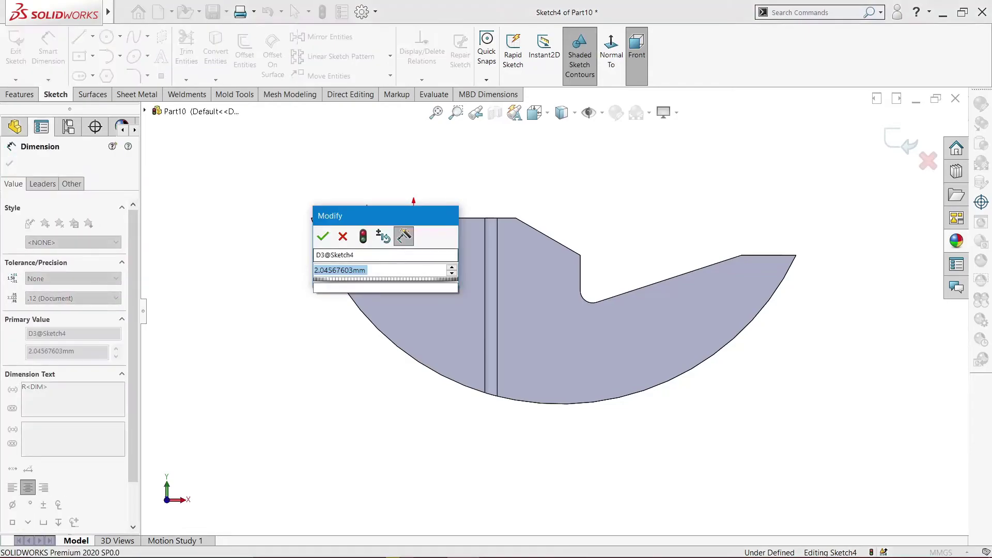
type("2")
key("BackSpace")
type("5")
key("Return")
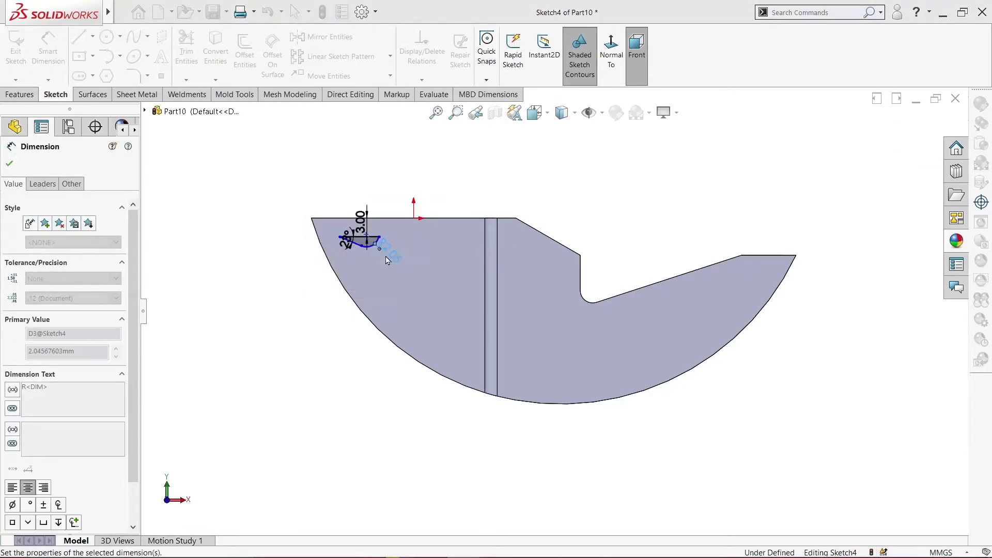
left_click(9, 165)
Dimension the arc end 14.00 from the block's corner and accept the 9.45 chord
scroll(385, 234, "down", 3)
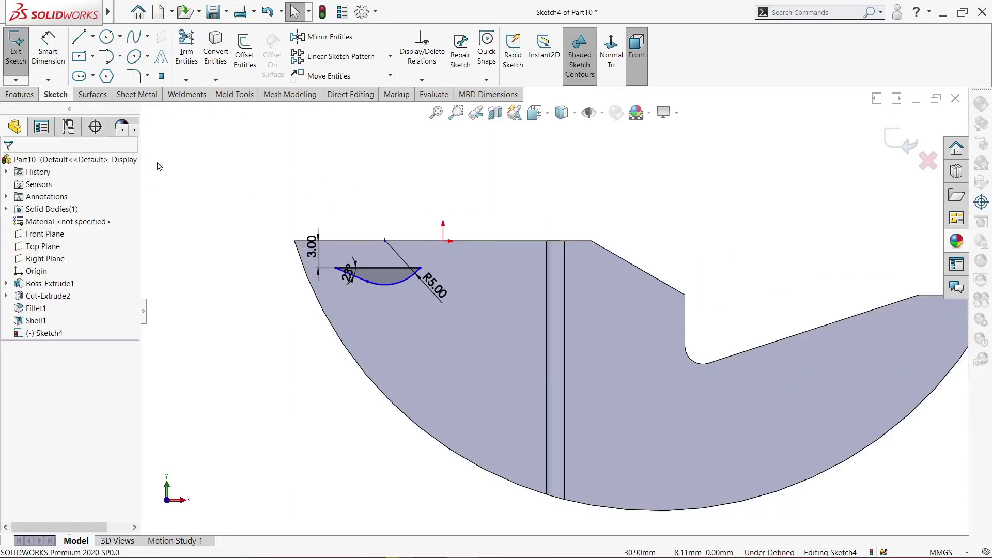
left_click(41, 58)
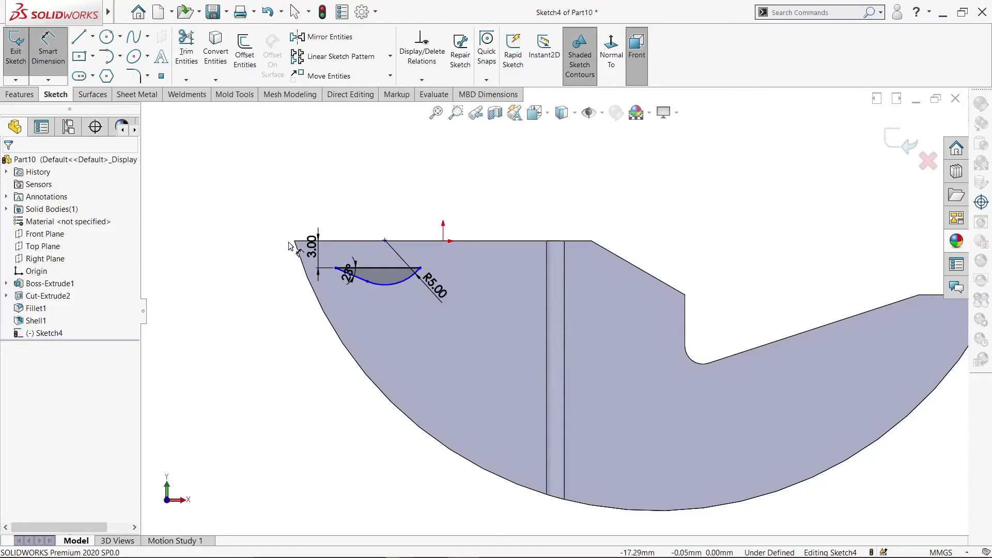
left_click(419, 267)
left_click(362, 206)
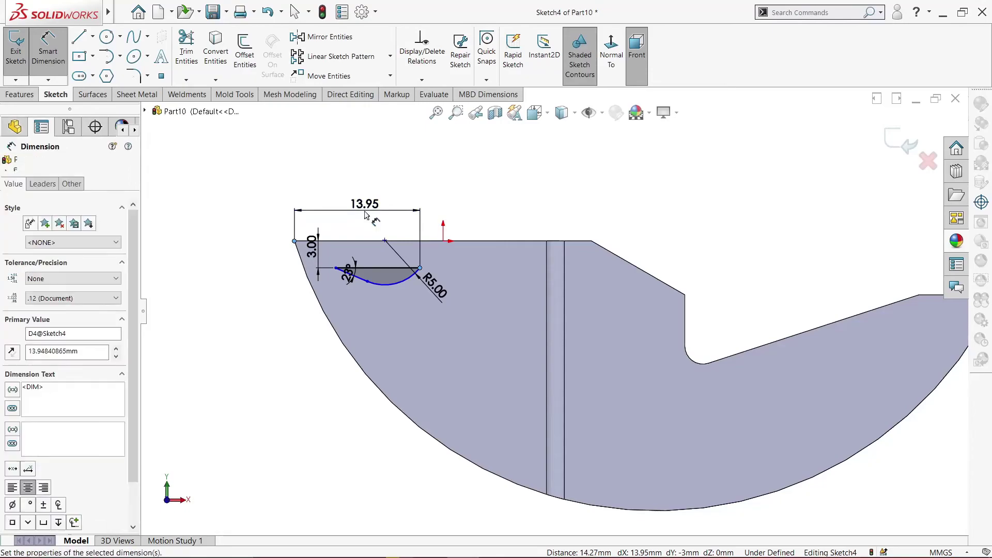
type("14")
key("Return")
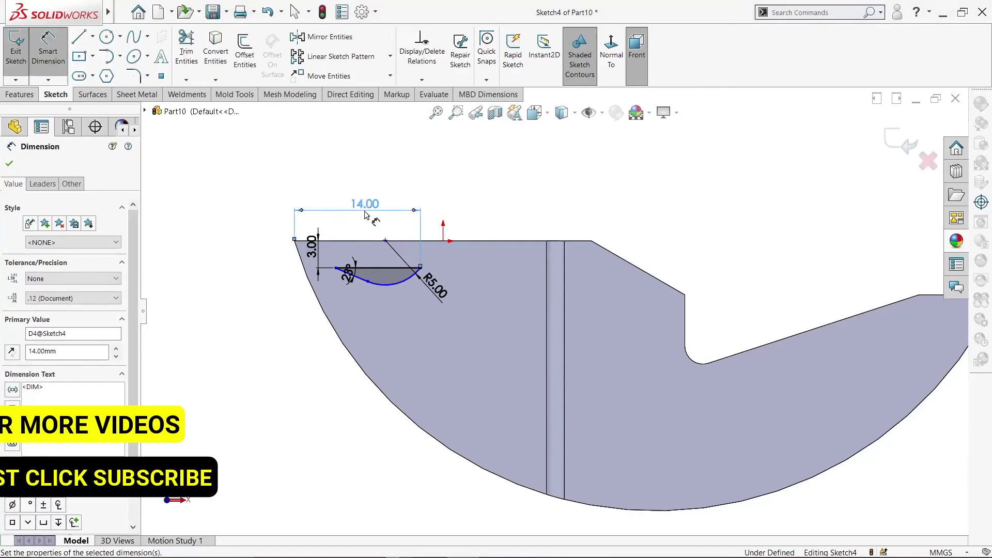
left_click(383, 270)
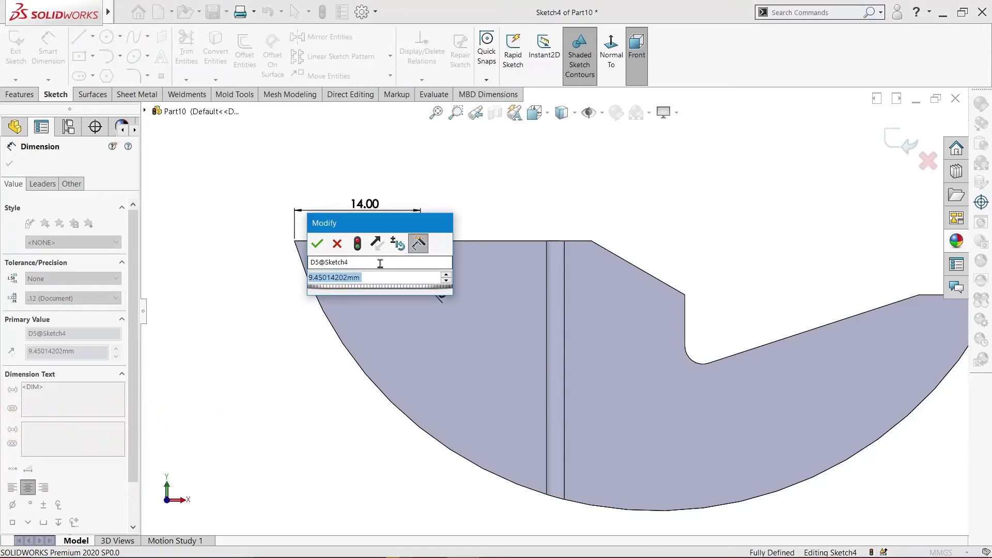
left_click(325, 244)
right_click(290, 170)
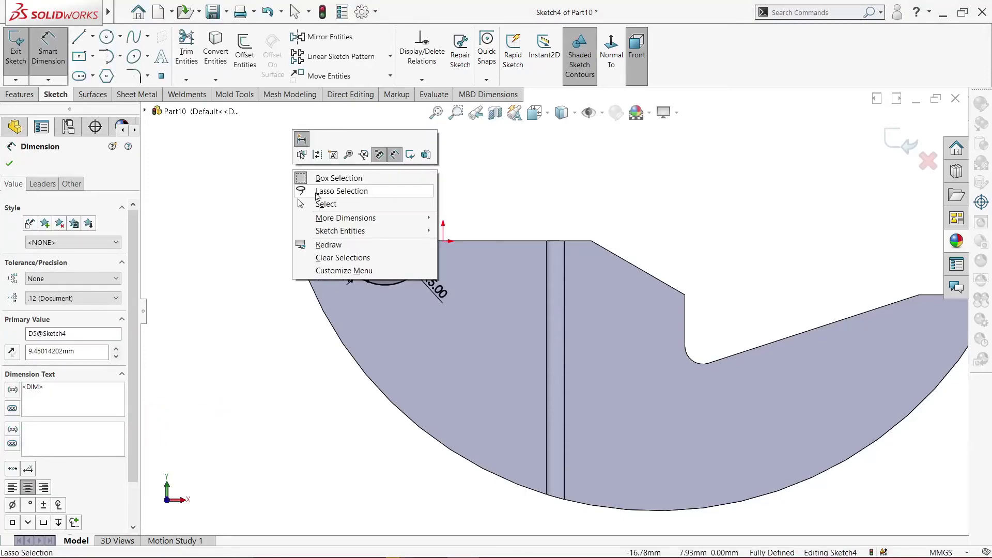
left_click(321, 202)
Extrude-cut the Sketch4 slot profile Blind 30 mm through both side walls
left_click(19, 94)
scroll(394, 177, "up", 3)
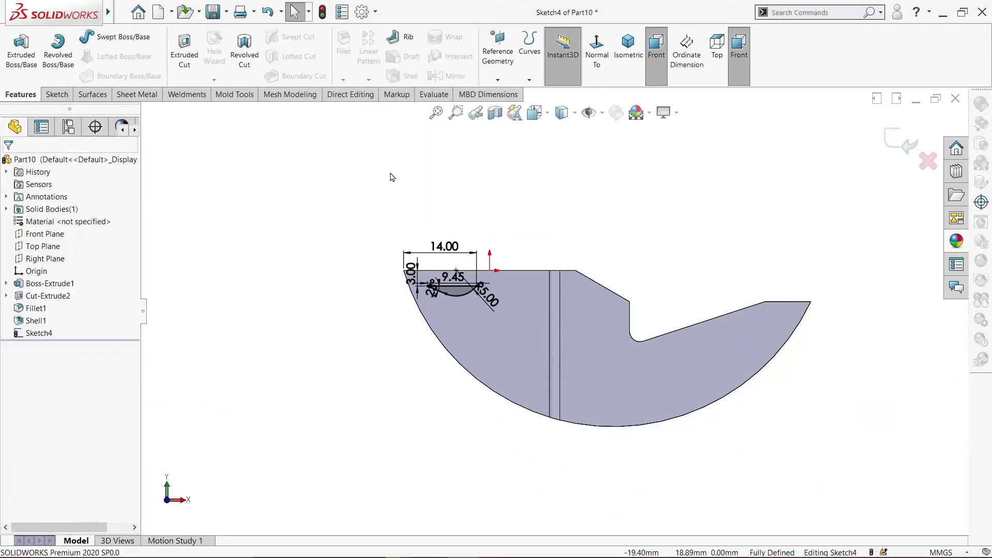
mouse_move(394, 177)
middle_mouse_down()
mouse_move(367, 210)
mouse_move(346, 295)
middle_mouse_up()
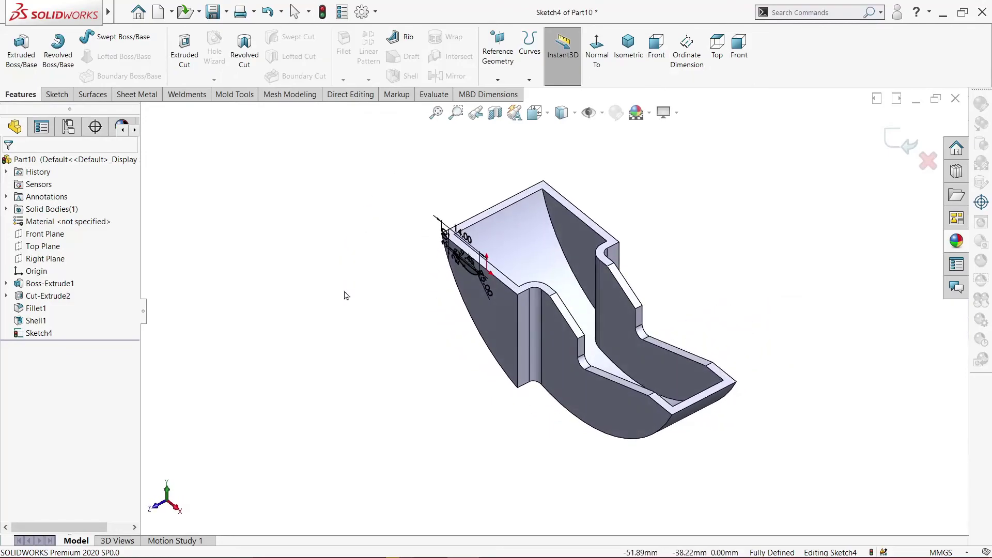
left_click(184, 52)
middle_click_drag(292, 195, 192, 150)
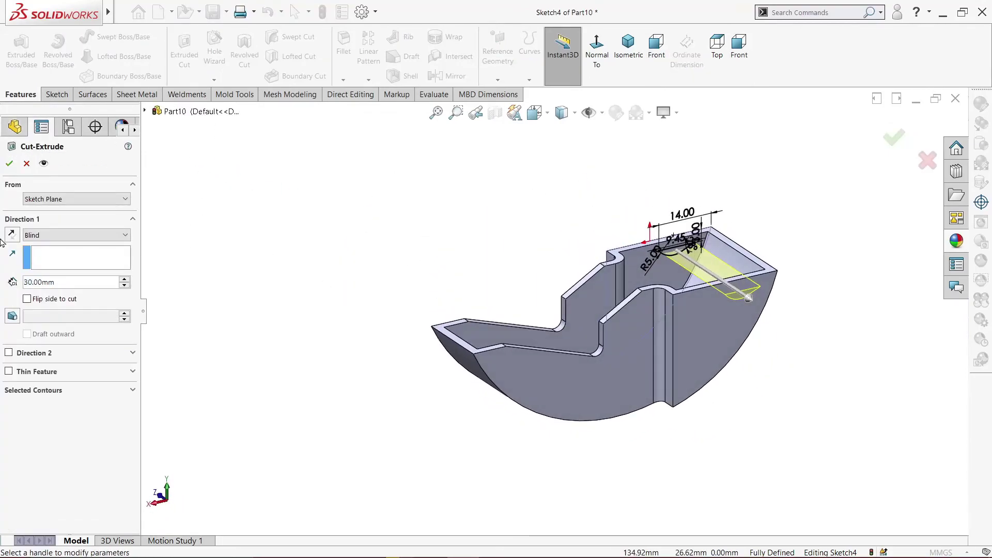
left_click(9, 164)
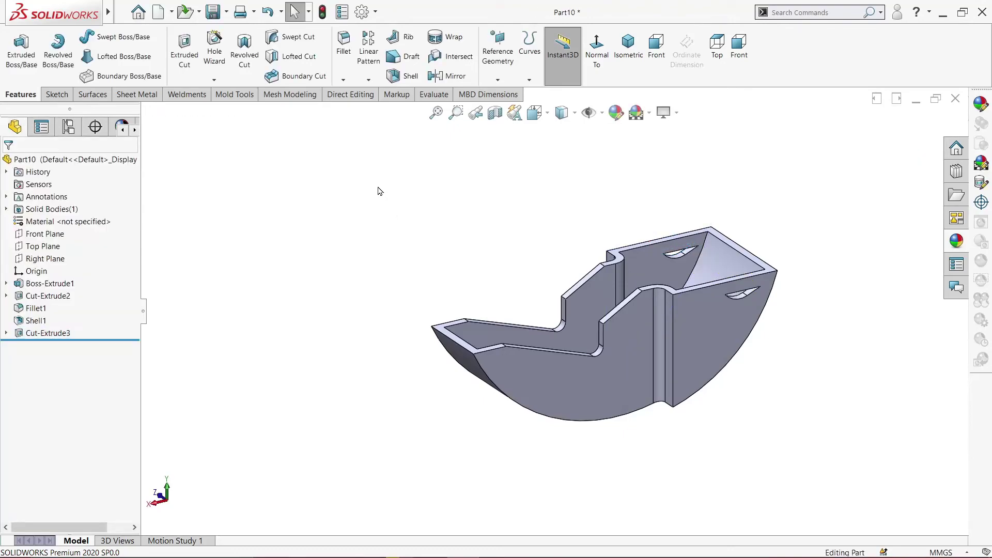
mouse_move(380, 192)
middle_mouse_down()
mouse_move(440, 184)
mouse_move(835, 207)
mouse_move(613, 206)
mouse_move(525, 176)
middle_mouse_up()
Give the whole part Part10 a lime-green appearance, then view it from the front
left_click(628, 46)
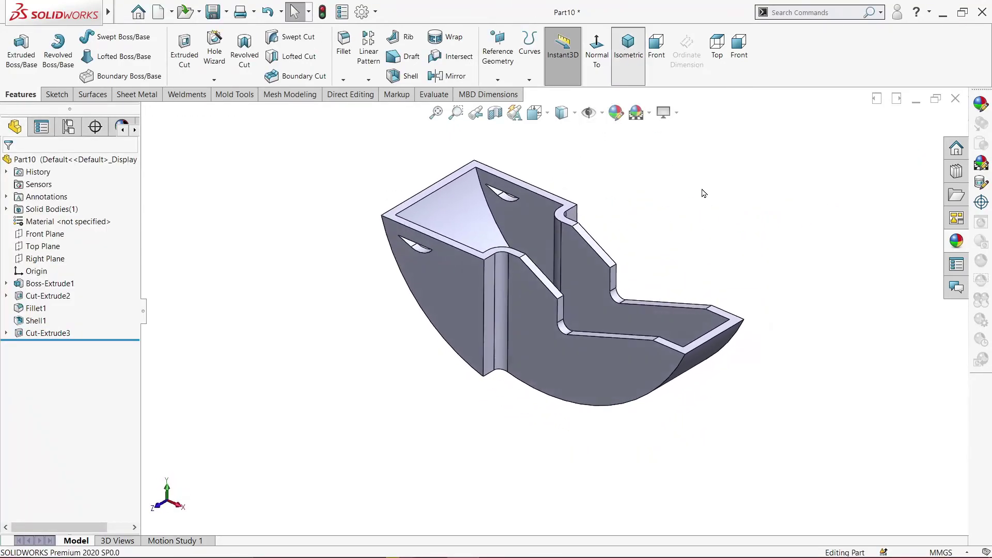
key("f")
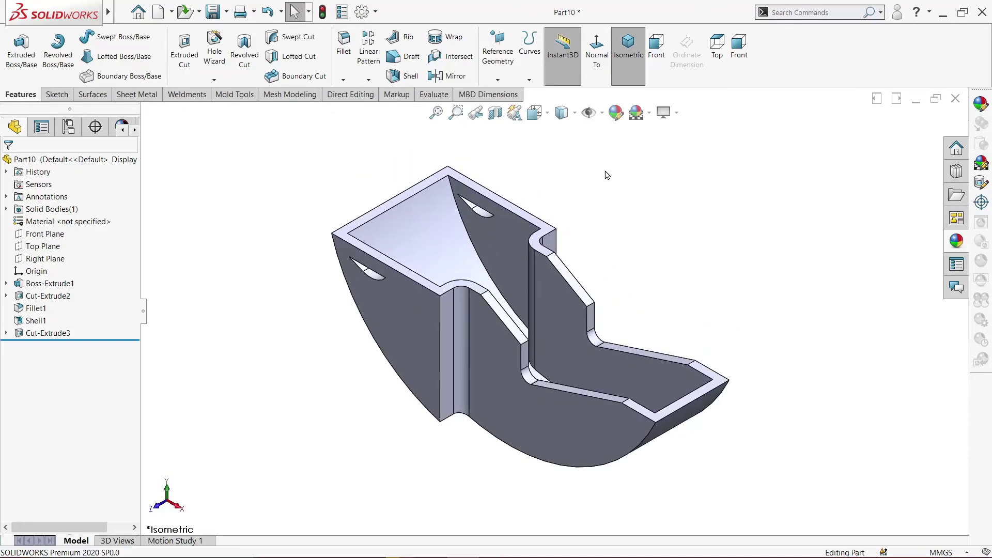
right_click(51, 160)
left_click(74, 147)
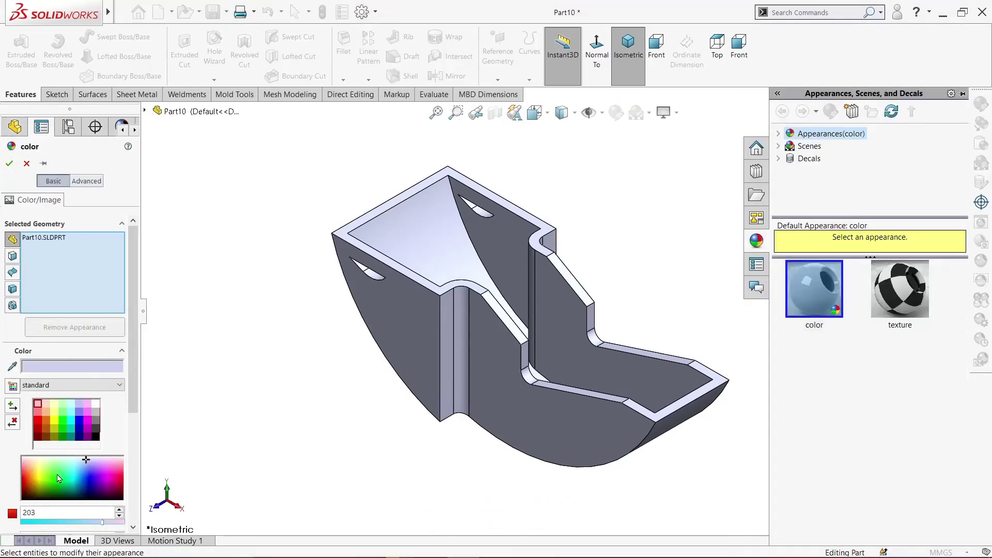
left_click(52, 492)
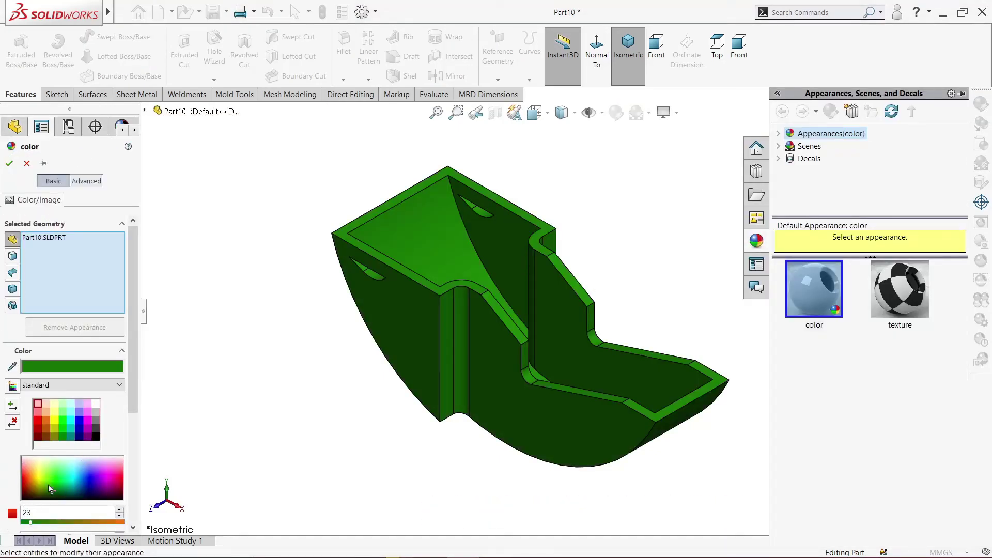
left_click(48, 485)
left_click(9, 163)
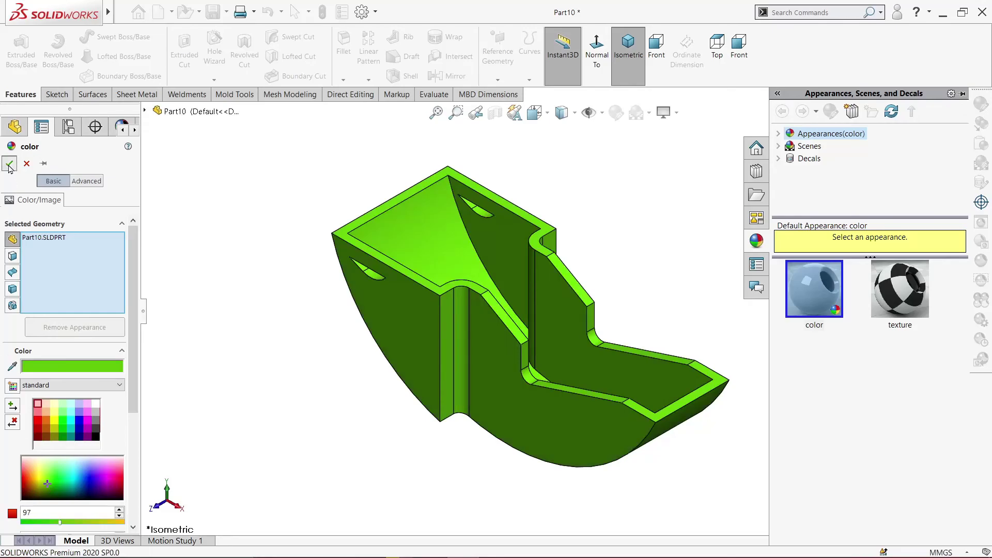
left_click(657, 50)
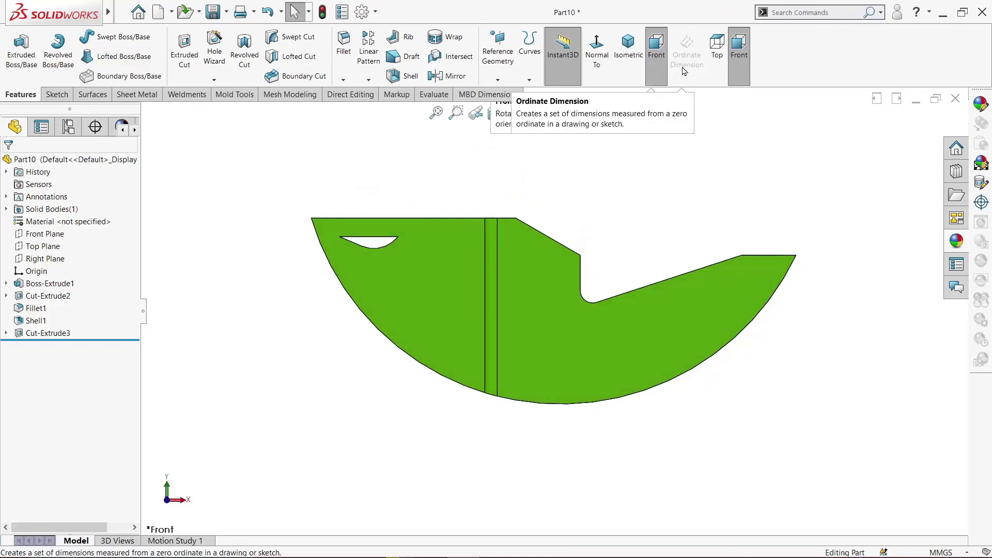
left_click(717, 52)
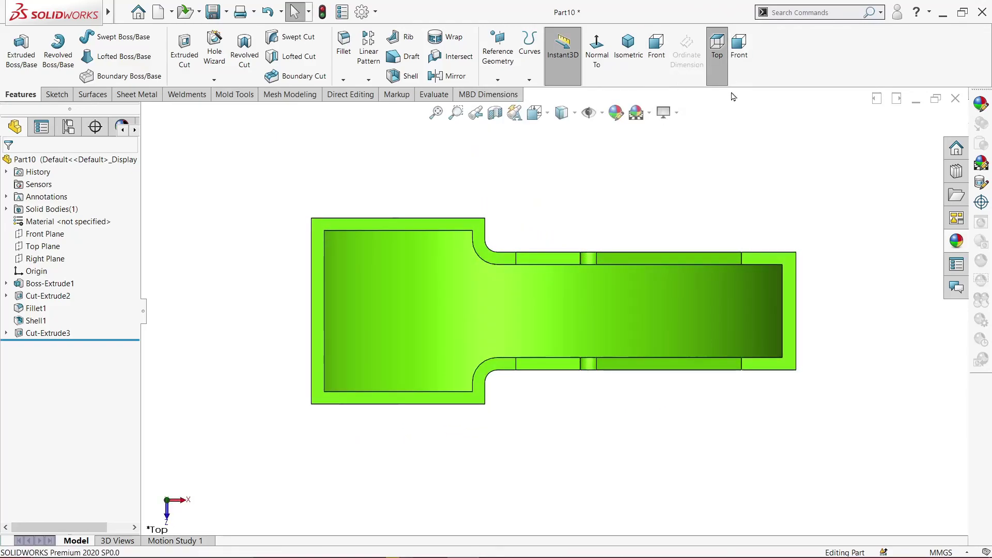
left_click(740, 61)
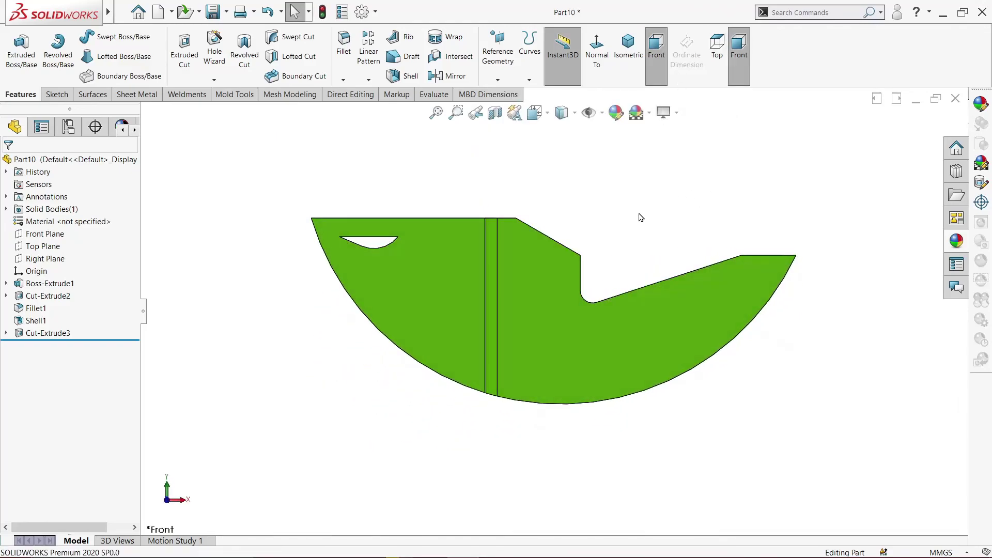
mouse_move(641, 217)
middle_mouse_down()
mouse_move(636, 155)
mouse_move(652, 435)
middle_mouse_up()
scroll(635, 155, "down", 3)
scroll(635, 159, "up", 3)
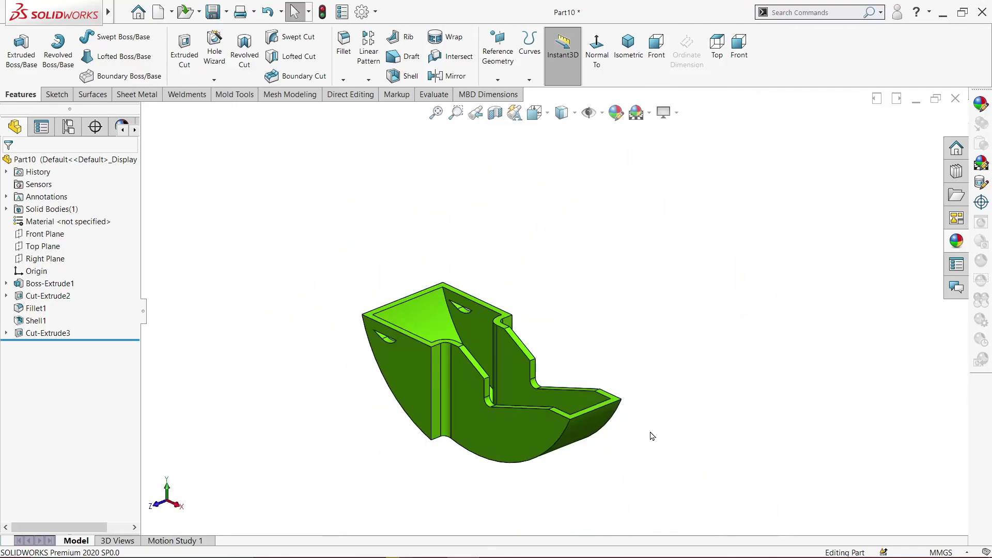
scroll(597, 462, "down", 2)
scroll(422, 471, "up", 2)
scroll(264, 294, "down", 1)
scroll(299, 319, "down", 1)
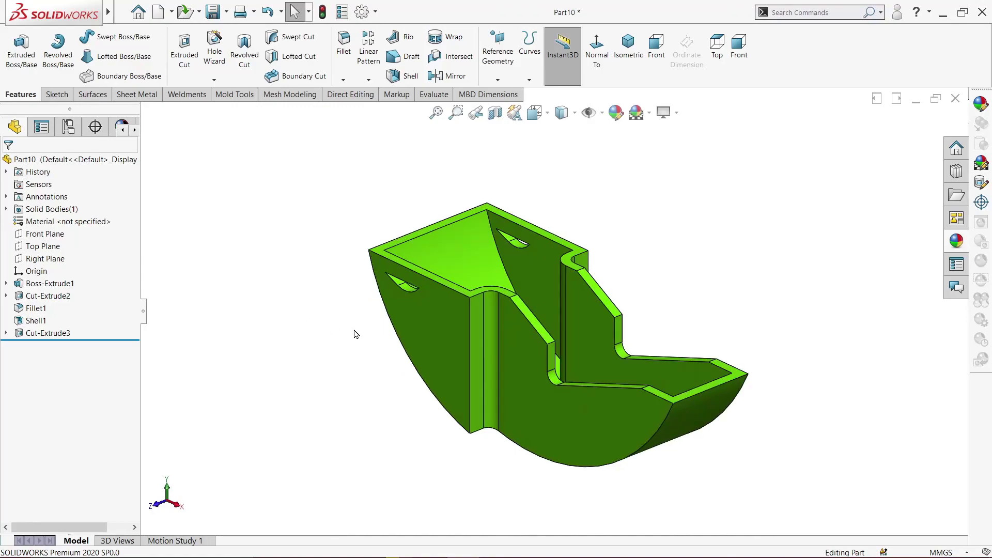